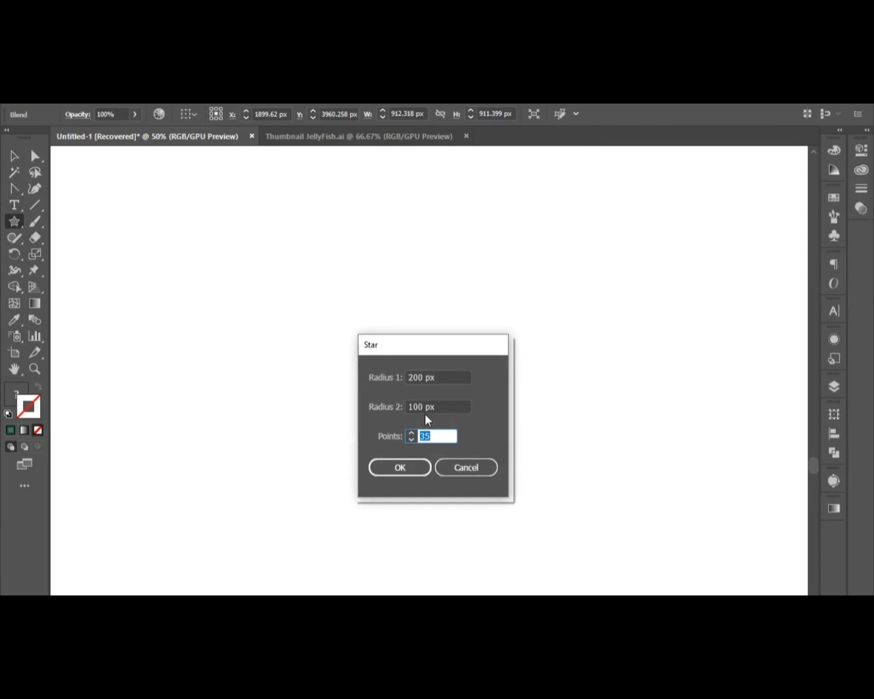
Step: Create a 35-point star with radii of 200 px and 100 px, then enlarge it and move it to mid-canvas
{"action": "left_click", "coordinate": [400, 466]}
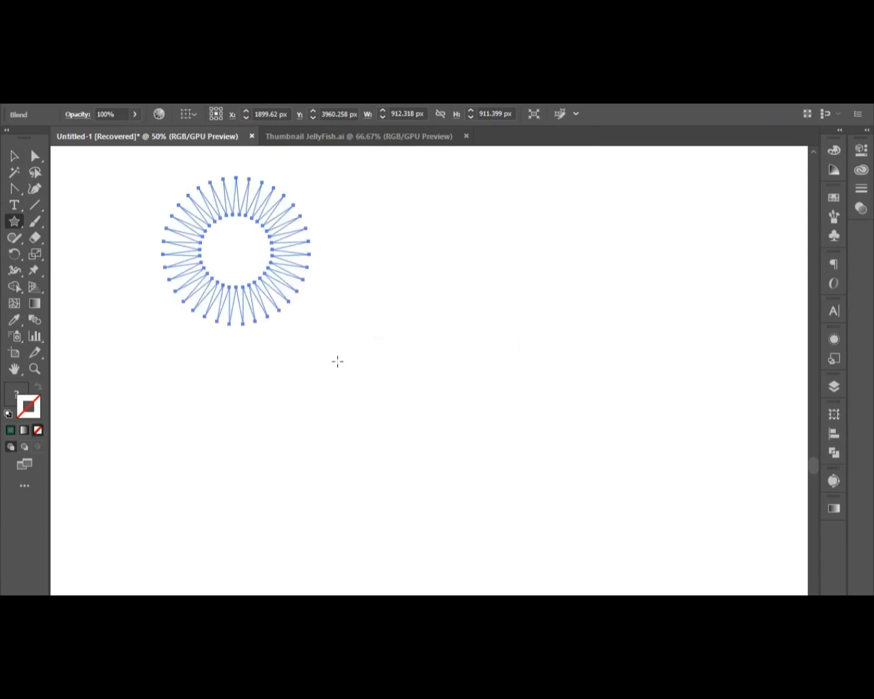
{"action": "key", "text": "v"}
{"action": "left_click_drag", "start_coordinate": [226, 220], "coordinate": [380, 321]}
{"action": "left_click_drag", "start_coordinate": [462, 429], "coordinate": [684, 591]}
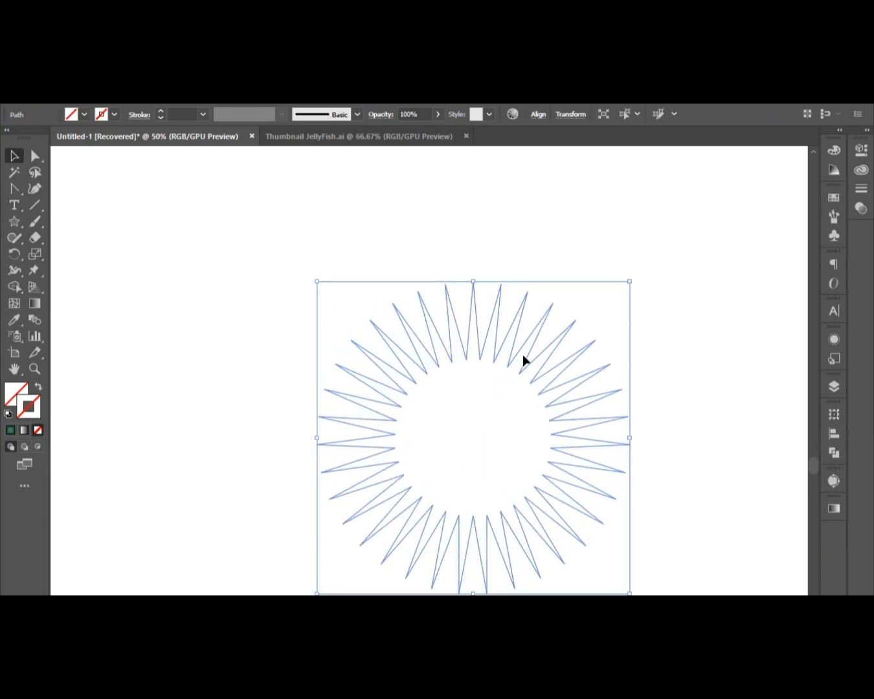
{"action": "left_click_drag", "start_coordinate": [466, 356], "coordinate": [389, 314]}
Step: Fill the star with a gradient and set the gradient's start colour stop to brown
{"action": "left_click", "coordinate": [8, 396]}
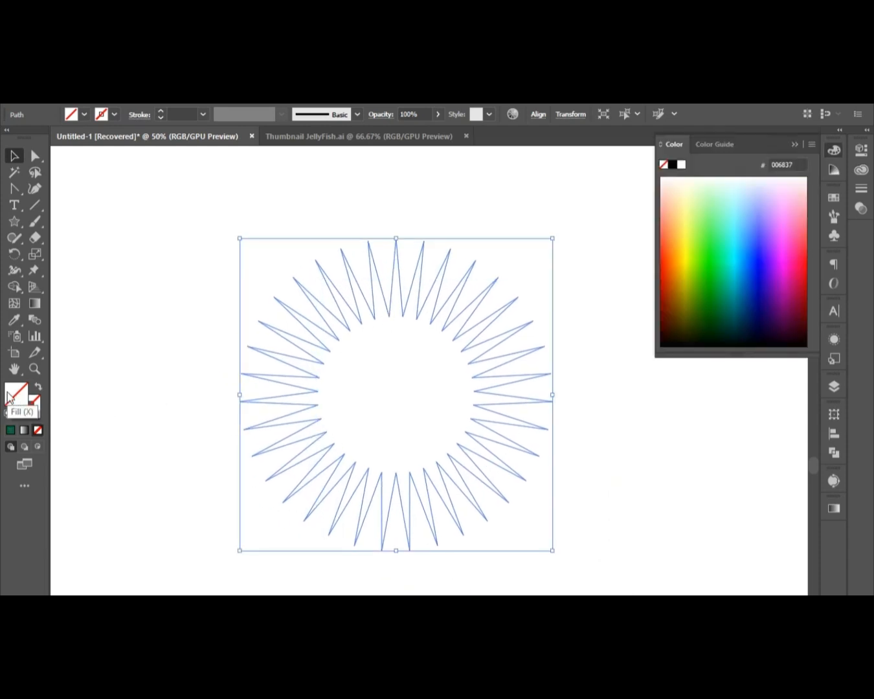
{"action": "left_click", "coordinate": [833, 508]}
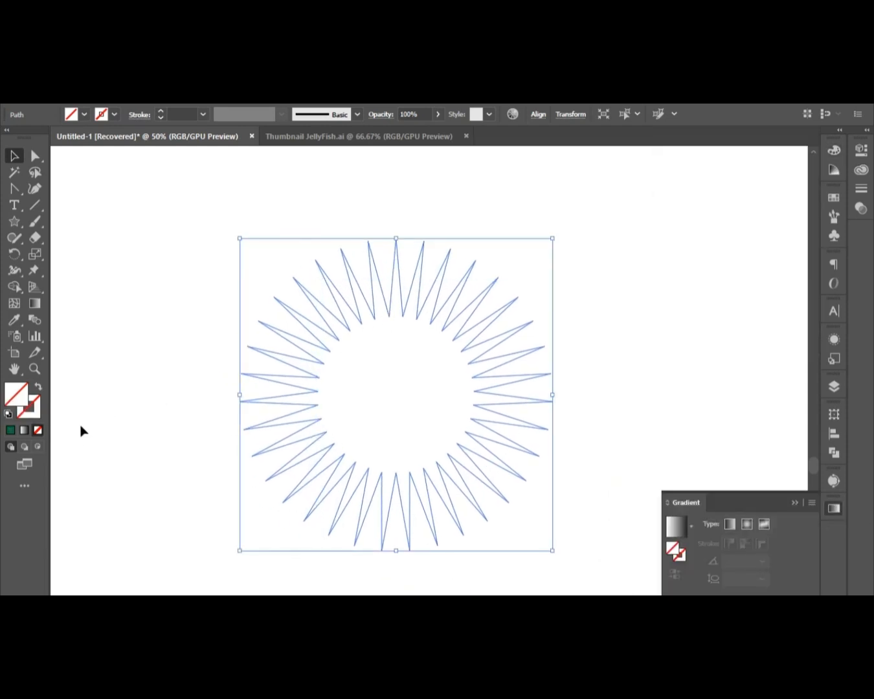
{"action": "left_click", "coordinate": [24, 431]}
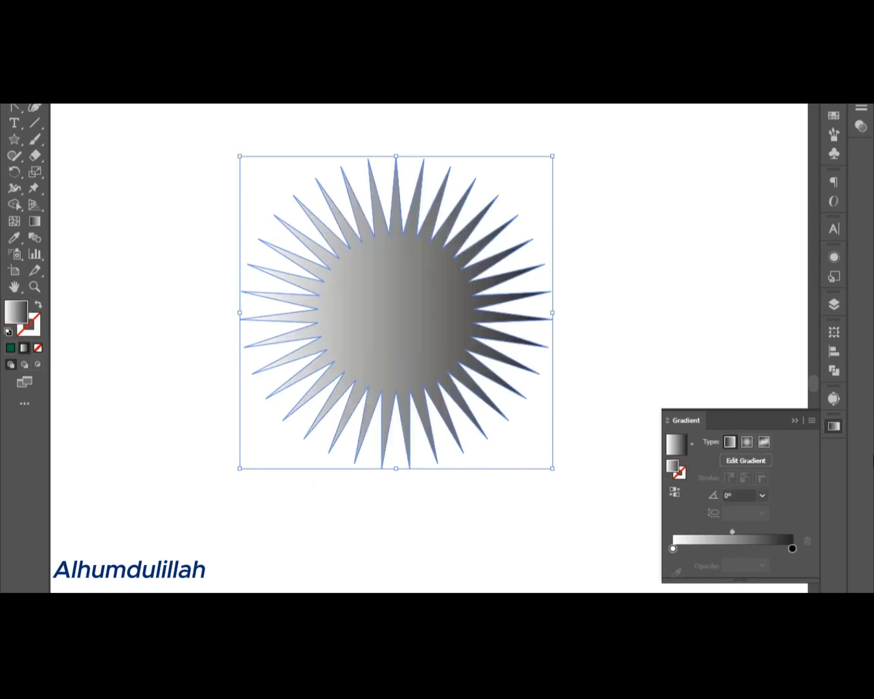
{"action": "double_click", "coordinate": [672, 548]}
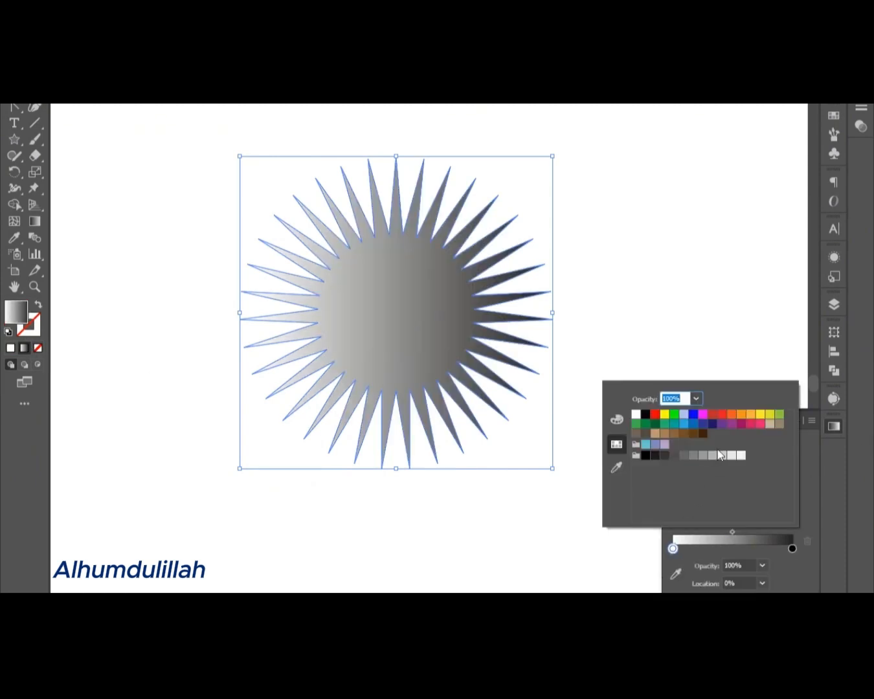
{"action": "left_click", "coordinate": [682, 433]}
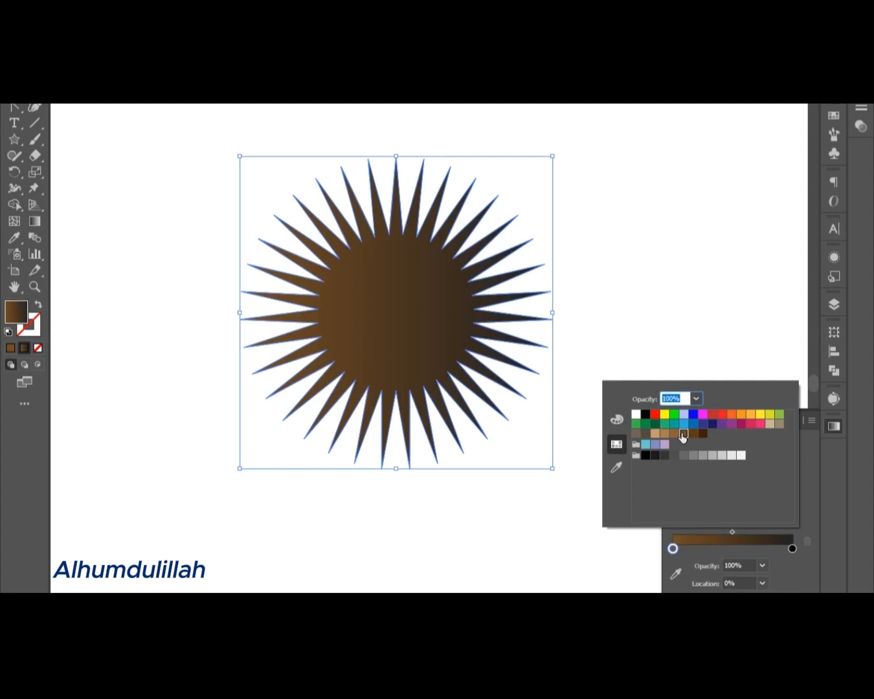
Step: Set the star gradient's end colour stop to yellow and change the gradient type to radial
{"action": "left_click", "coordinate": [791, 549]}
{"action": "double_click", "coordinate": [791, 549]}
{"action": "left_click", "coordinate": [791, 548]}
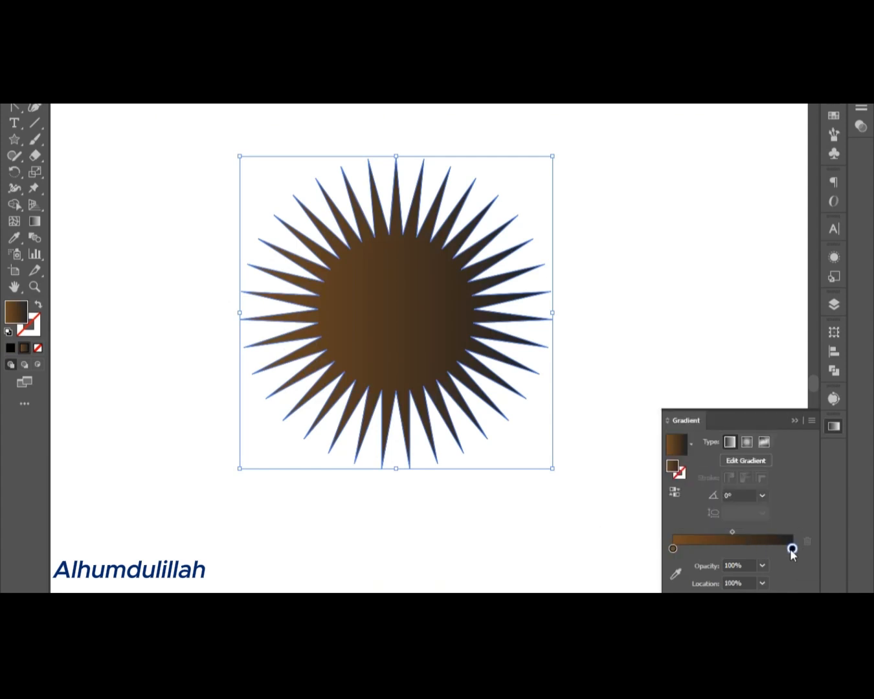
{"action": "double_click", "coordinate": [792, 548]}
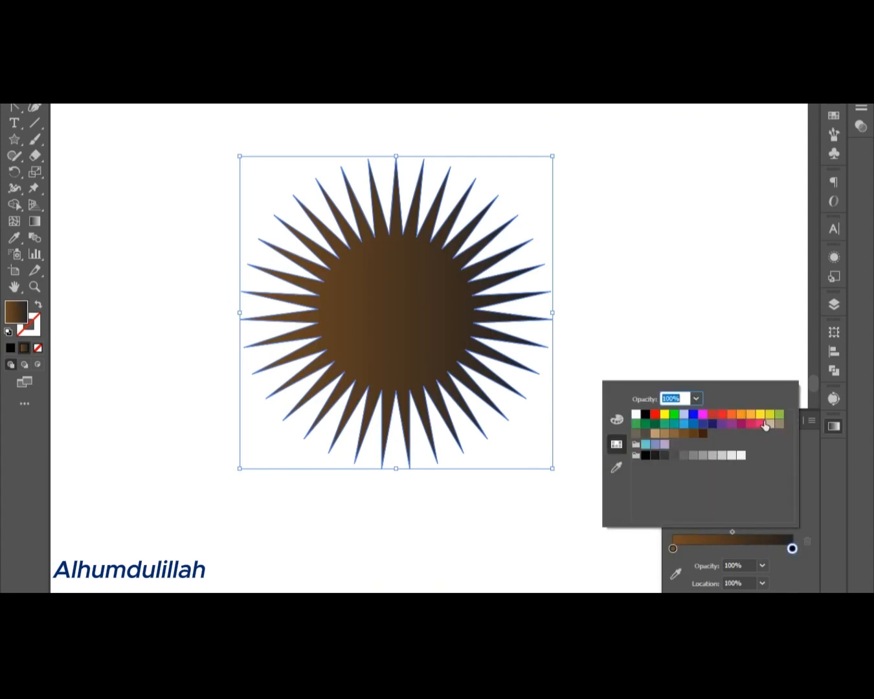
{"action": "left_click", "coordinate": [761, 415]}
{"action": "left_click", "coordinate": [790, 560]}
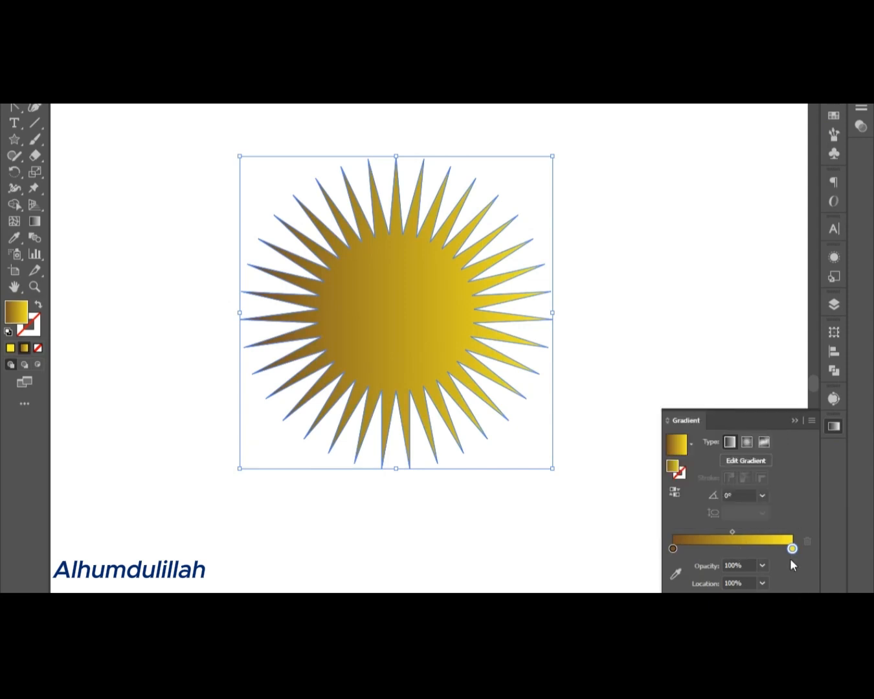
{"action": "left_click", "coordinate": [746, 443]}
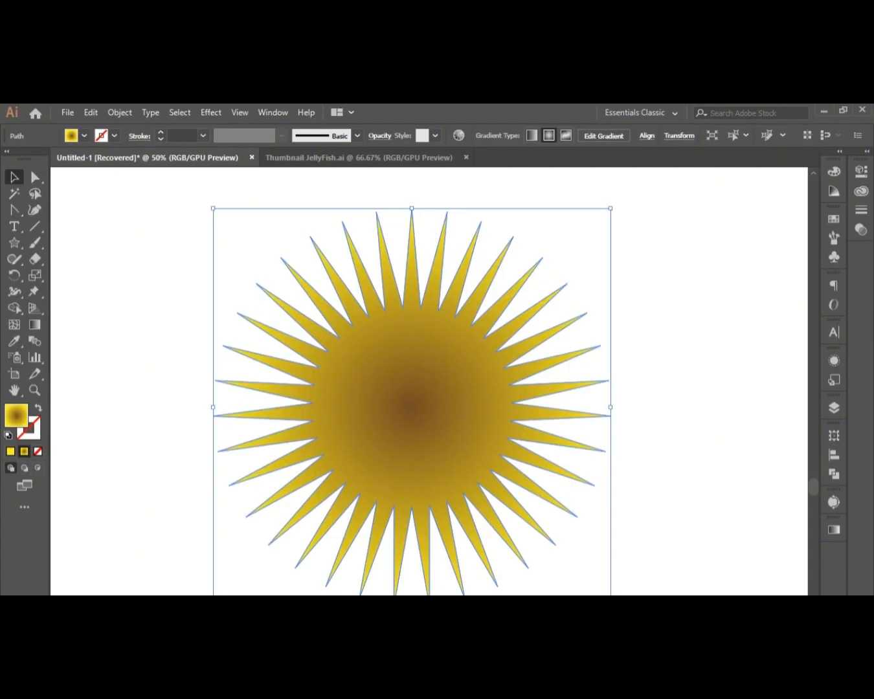
Step: Copy the star, paste it in front and shrink the copy to a tiny star at the centre
{"action": "left_click", "coordinate": [91, 114]}
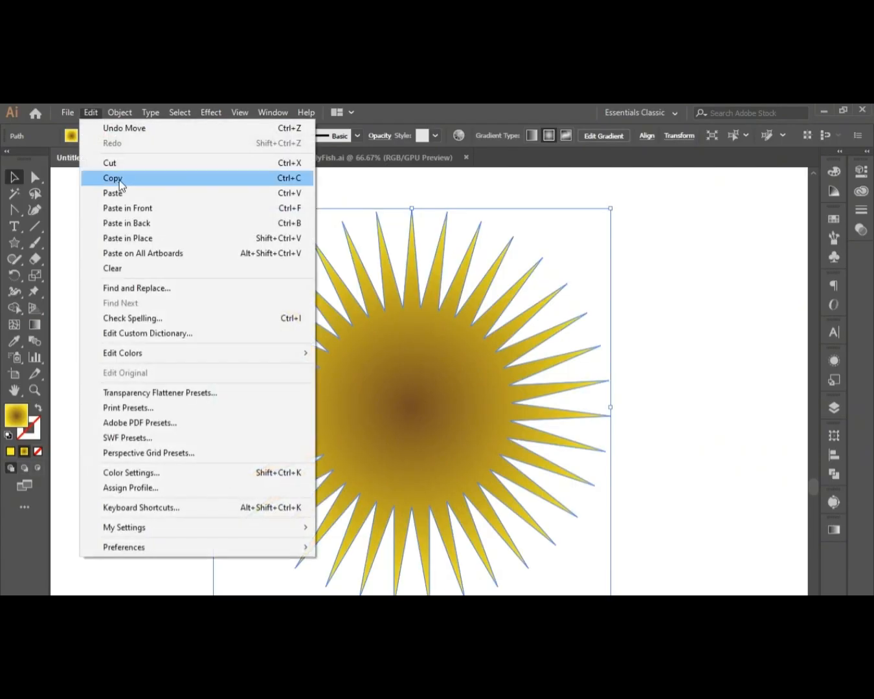
{"action": "left_click", "coordinate": [118, 180]}
{"action": "left_click", "coordinate": [86, 110]}
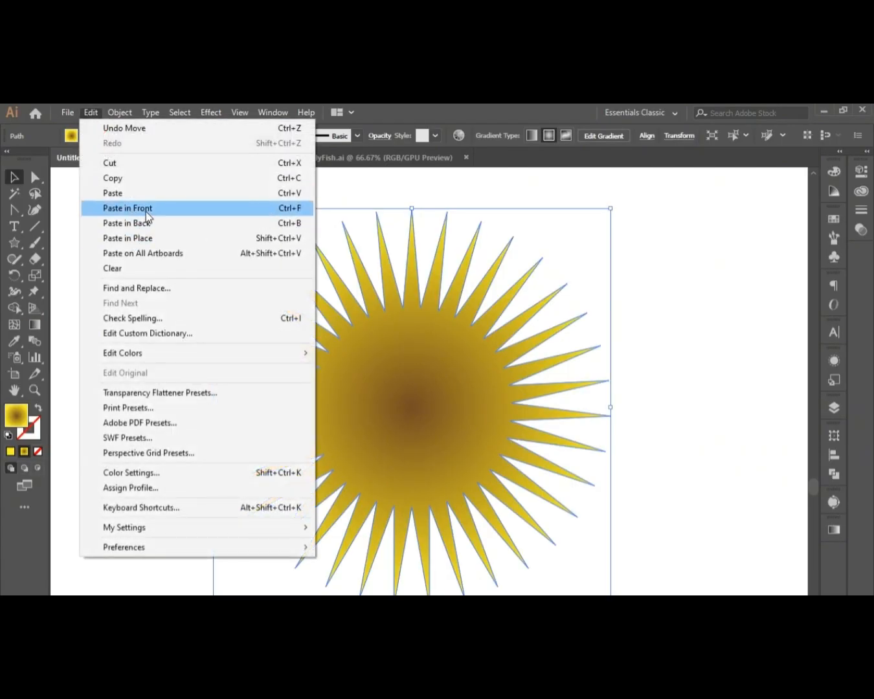
{"action": "left_click", "coordinate": [143, 209]}
{"action": "key", "text": "g"}
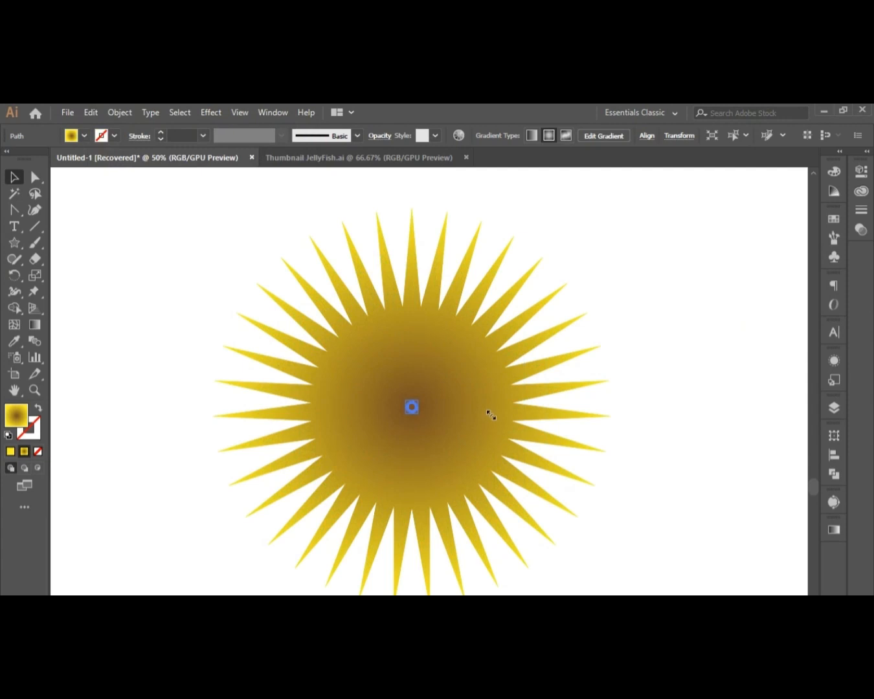
{"action": "left_click", "coordinate": [681, 513]}
{"action": "left_click", "coordinate": [592, 461]}
Step: Recolour the tiny centre star's radial gradient with yellow at the start stop and orange at the end stop
{"action": "left_click", "coordinate": [836, 529]}
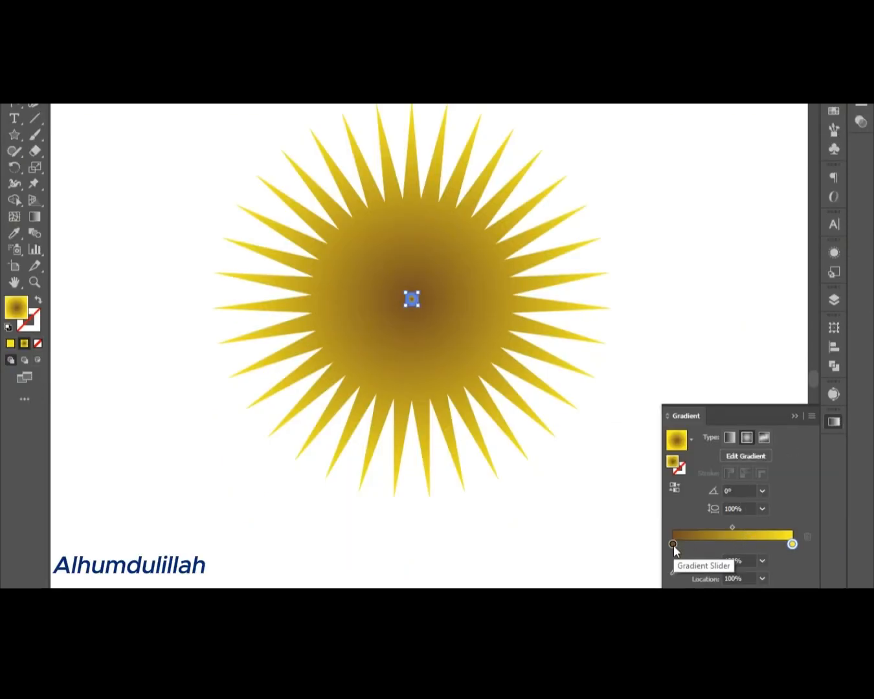
{"action": "double_click", "coordinate": [673, 543]}
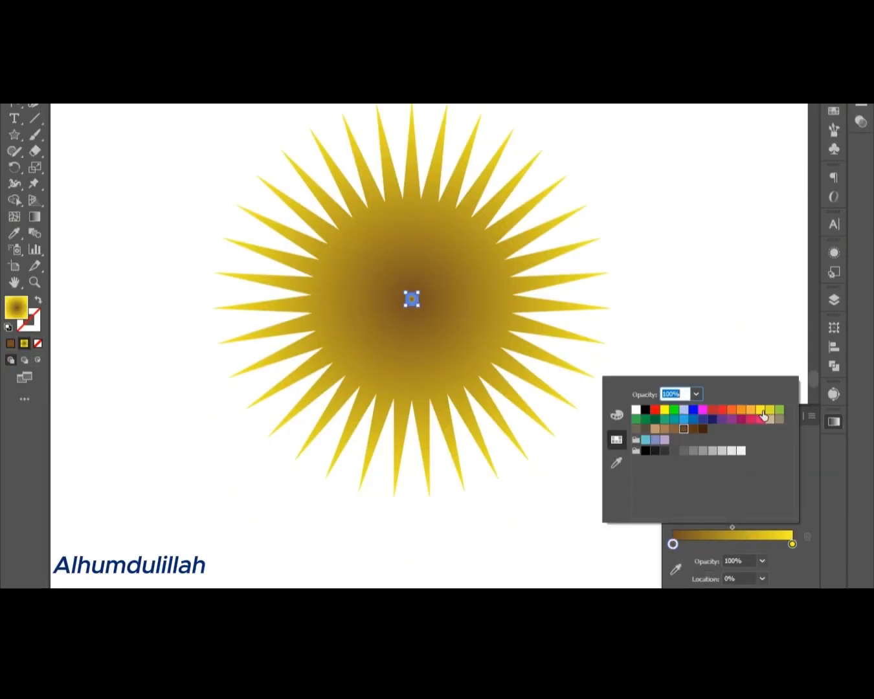
{"action": "left_click", "coordinate": [763, 411]}
{"action": "left_click", "coordinate": [791, 542]}
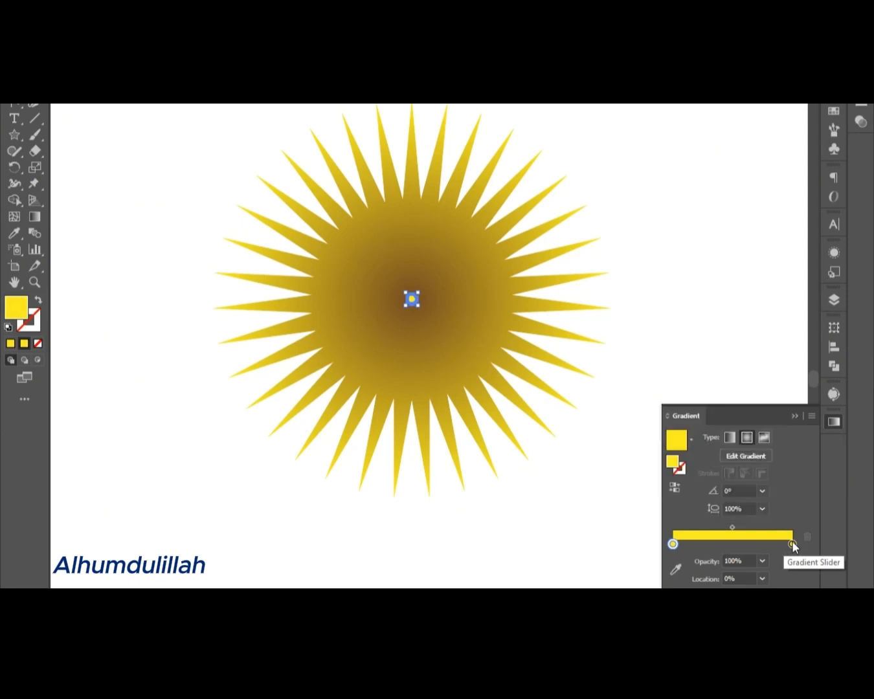
{"action": "double_click", "coordinate": [792, 544]}
{"action": "left_click", "coordinate": [742, 410]}
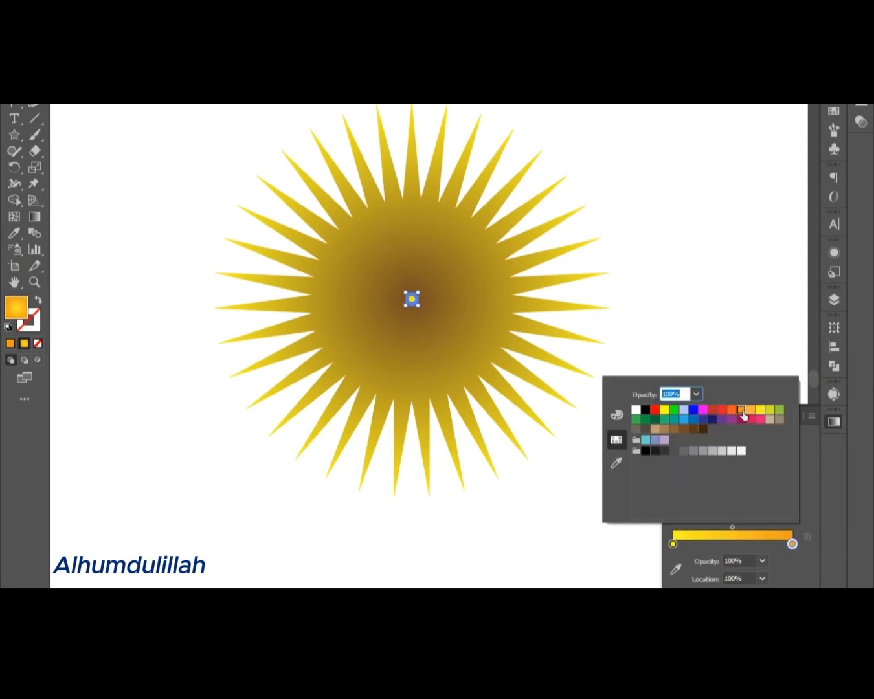
{"action": "left_click", "coordinate": [778, 338]}
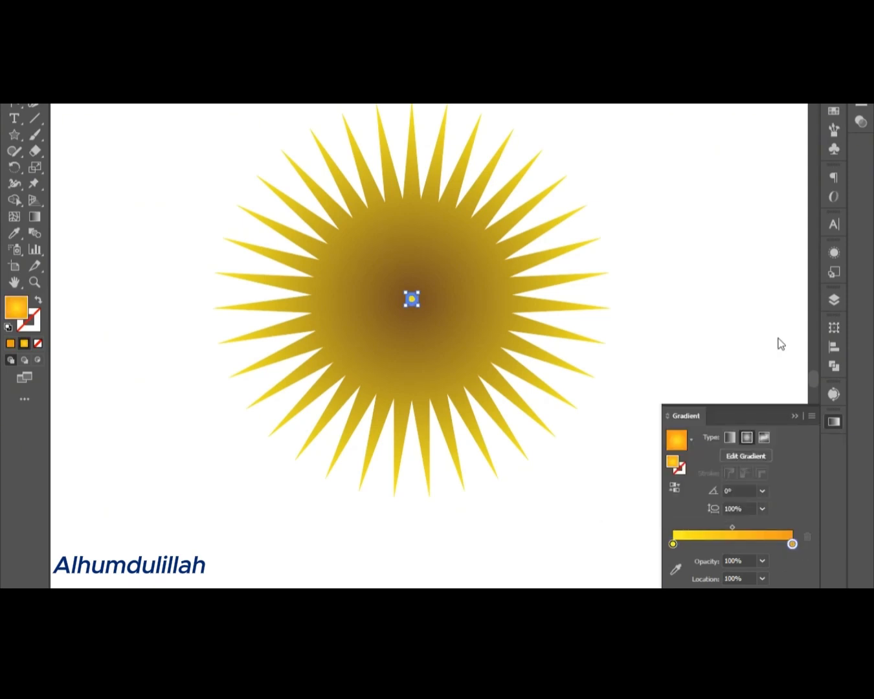
{"action": "left_click", "coordinate": [795, 415]}
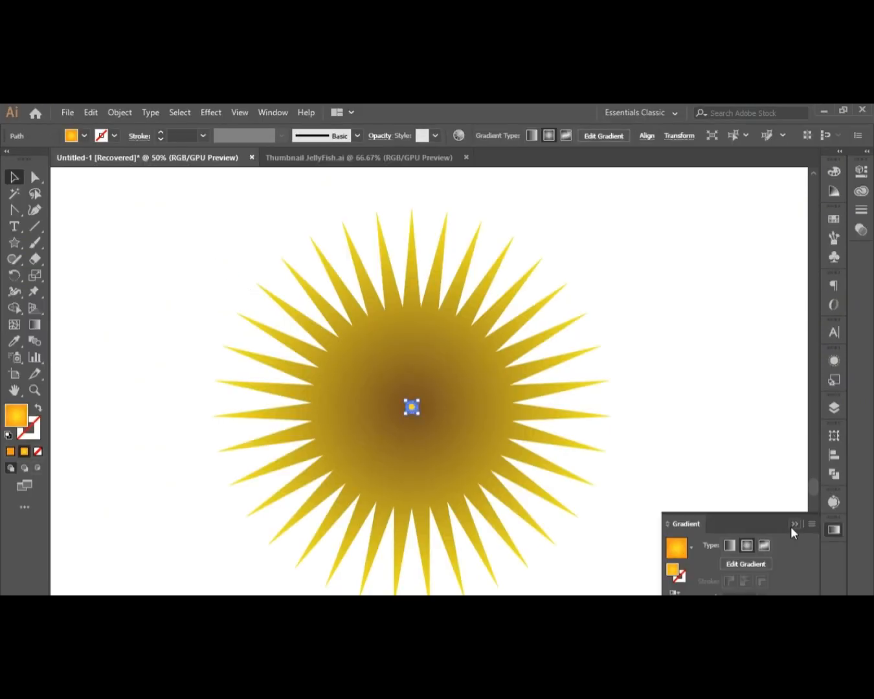
{"action": "left_click", "coordinate": [795, 415]}
Step: Select both stars and set the blend spacing to Specified Steps with 75 steps
{"action": "left_click_drag", "start_coordinate": [246, 223], "coordinate": [548, 567]}
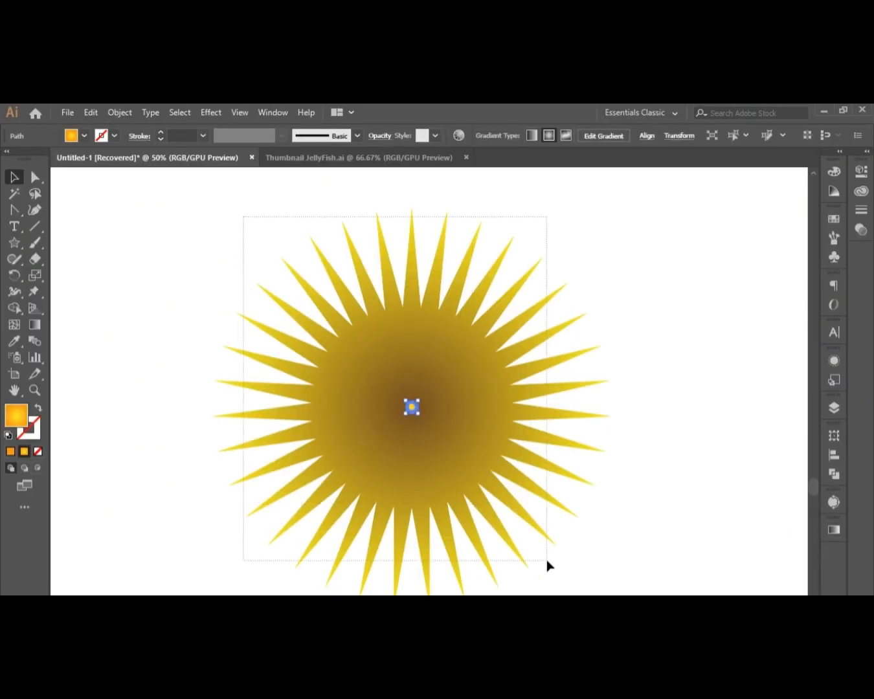
{"action": "left_click", "coordinate": [131, 113]}
{"action": "mouse_move", "coordinate": [259, 475]}
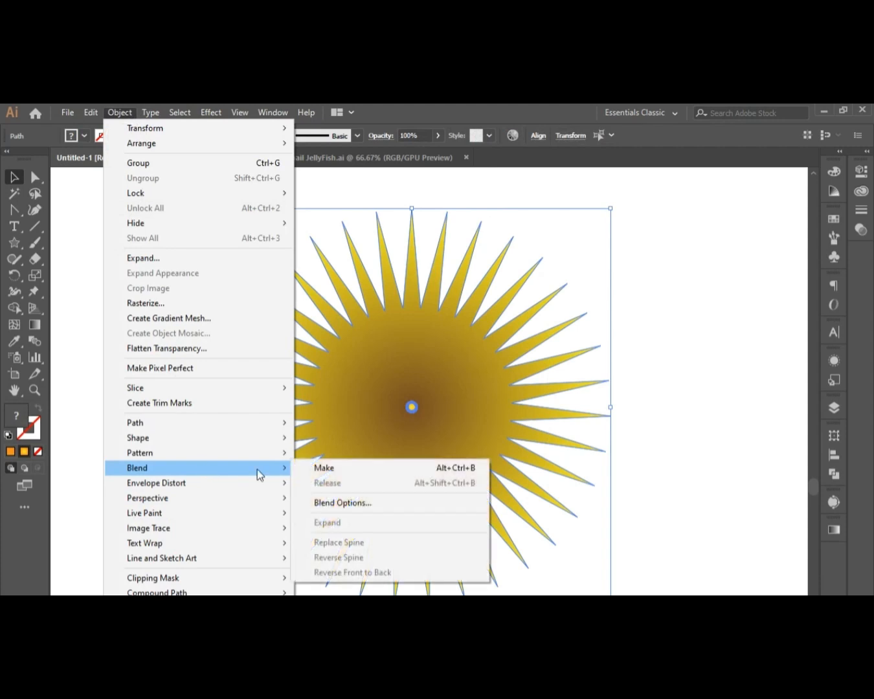
{"action": "left_click", "coordinate": [406, 506]}
{"action": "left_click", "coordinate": [726, 305]}
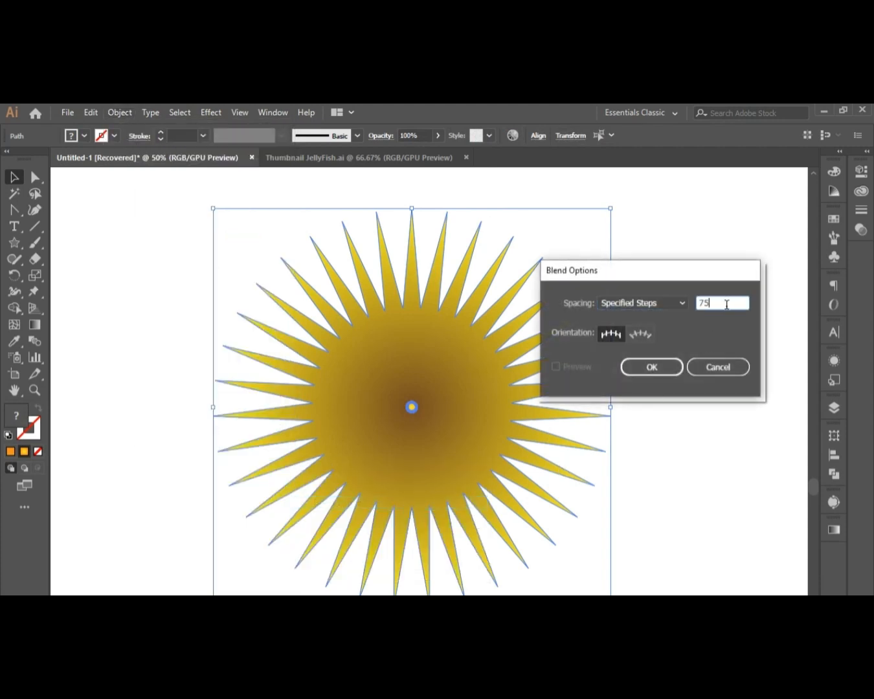
{"action": "key", "text": "Return"}
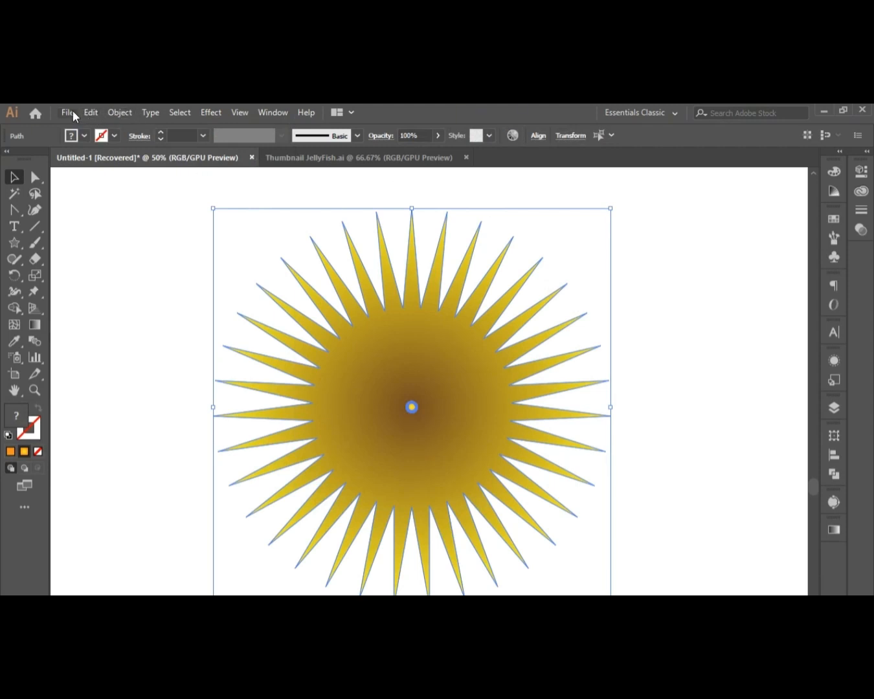
Step: Make a blend between the large star and the tiny centre star
{"action": "left_click", "coordinate": [123, 115]}
{"action": "mouse_move", "coordinate": [263, 469]}
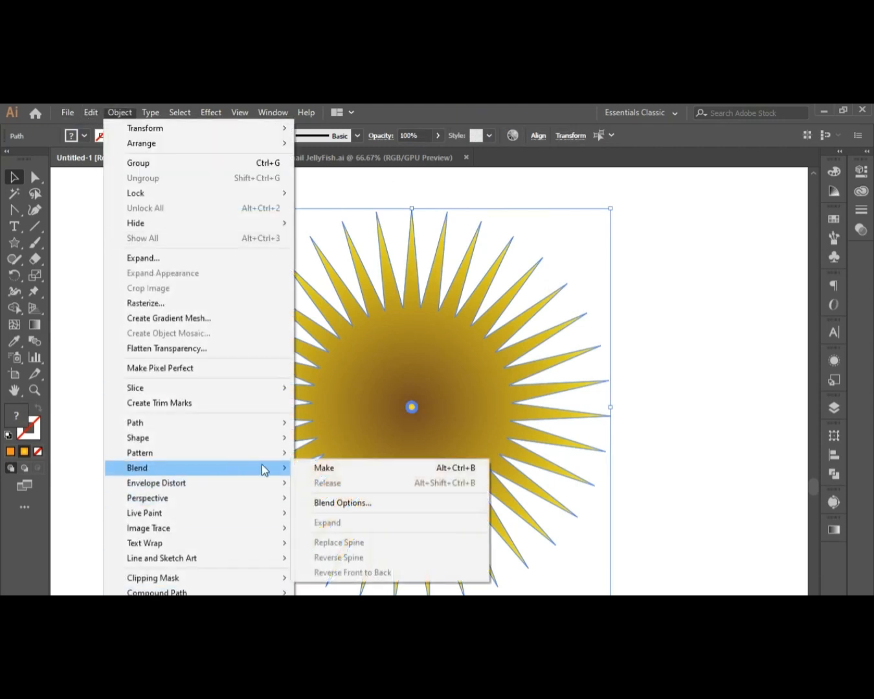
{"action": "left_click", "coordinate": [396, 470]}
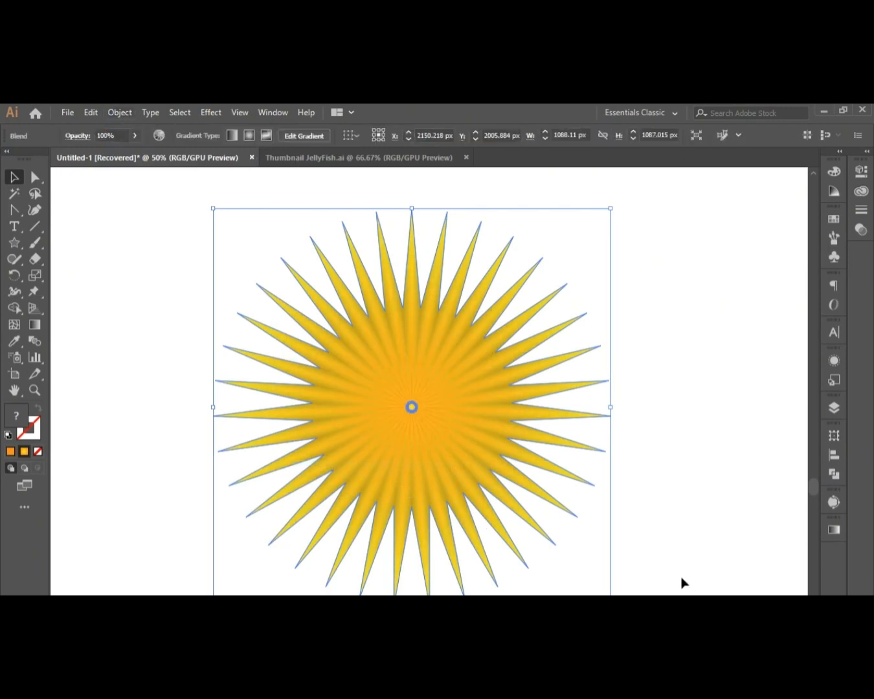
{"action": "left_click", "coordinate": [687, 573]}
Step: Apply a relative Tweak effect of 10% horizontal and 10% vertical to the blended star, modifying anchor, 'In' and 'Out' control points
{"action": "left_click_drag", "start_coordinate": [190, 290], "coordinate": [585, 586]}
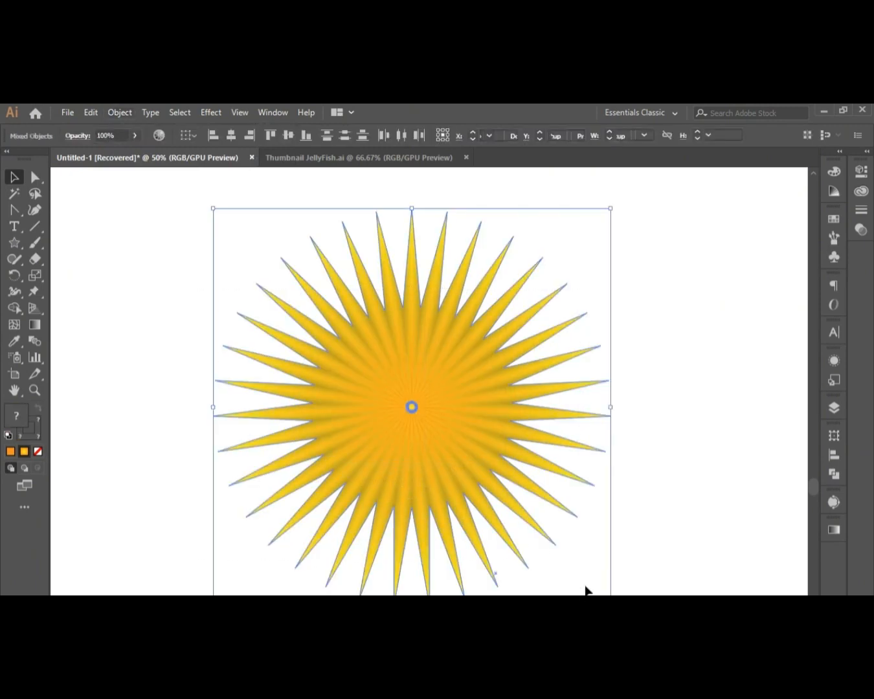
{"action": "left_click_drag", "start_coordinate": [460, 457], "coordinate": [429, 460]}
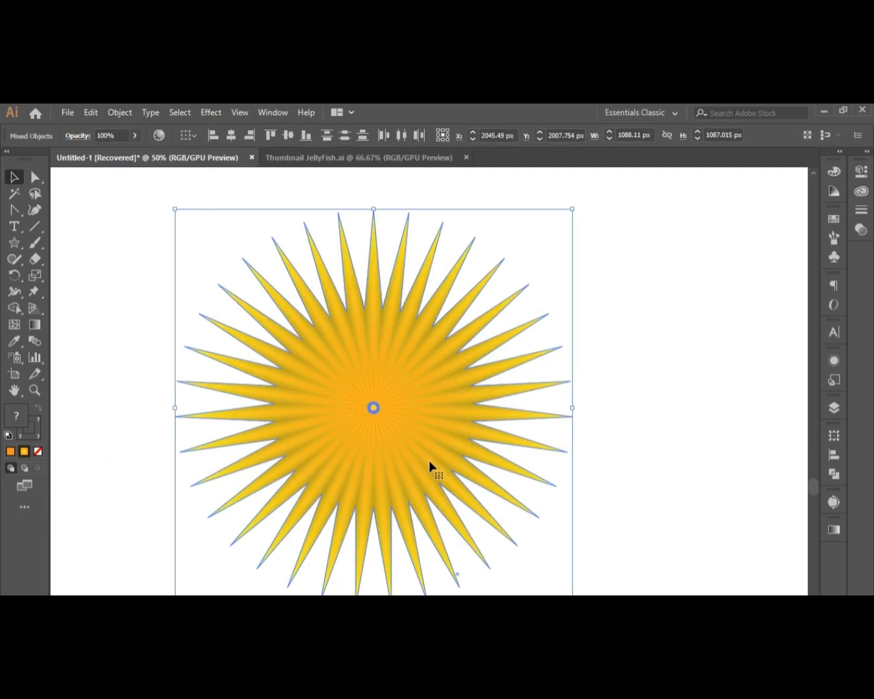
{"action": "left_click", "coordinate": [205, 112]}
{"action": "mouse_move", "coordinate": [318, 223]}
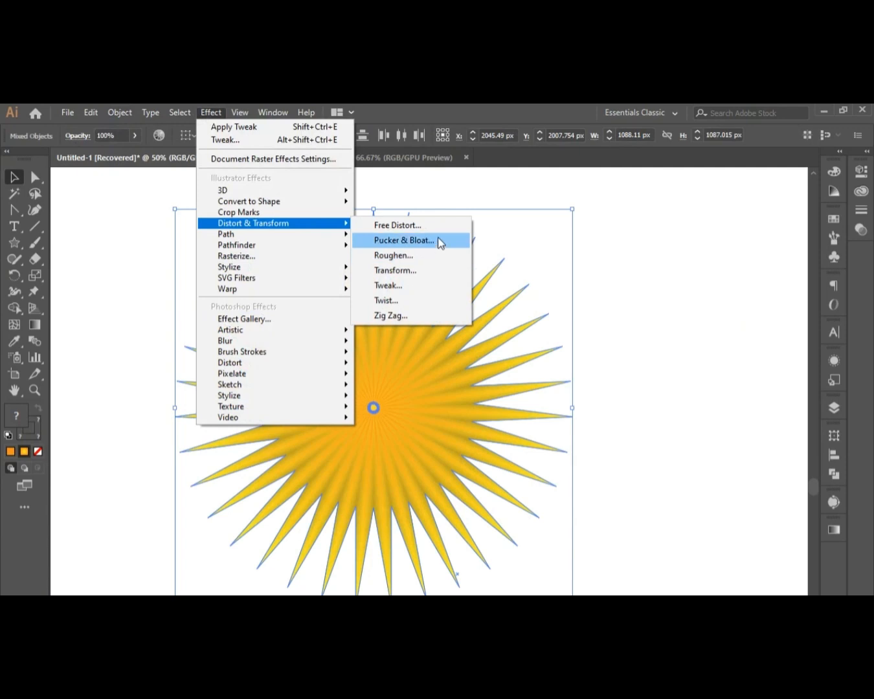
{"action": "left_click", "coordinate": [431, 293]}
{"action": "left_click_drag", "start_coordinate": [590, 213], "coordinate": [648, 191]}
{"action": "left_click", "coordinate": [720, 235]}
{"action": "left_click", "coordinate": [558, 398]}
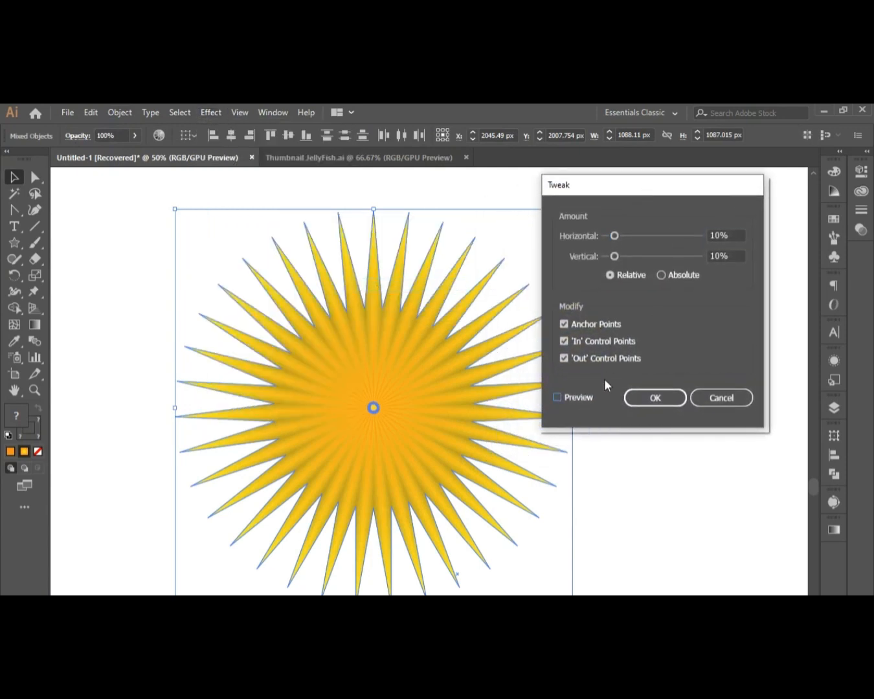
{"action": "left_click", "coordinate": [715, 234]}
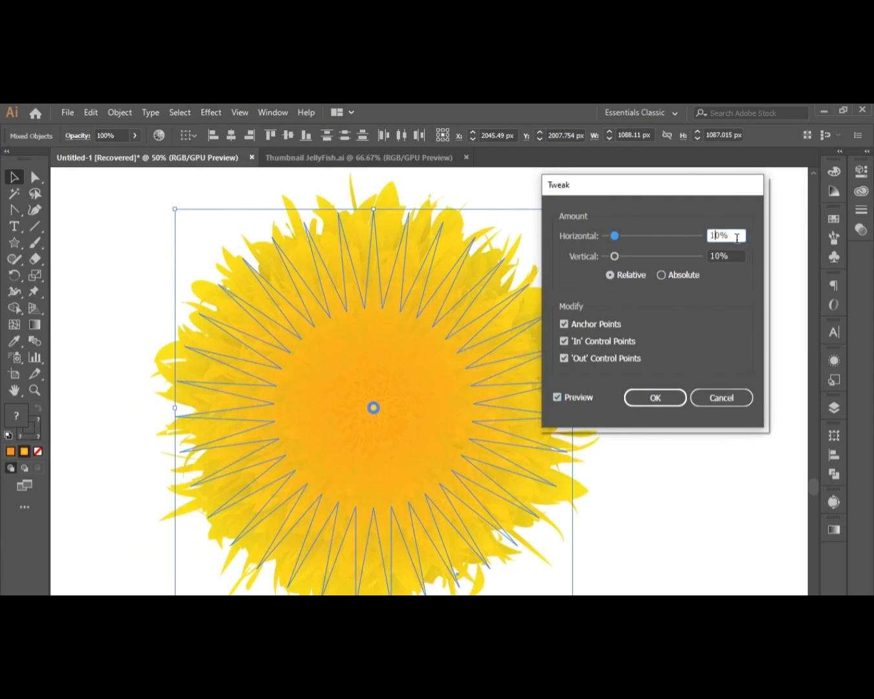
{"action": "left_click", "coordinate": [681, 399]}
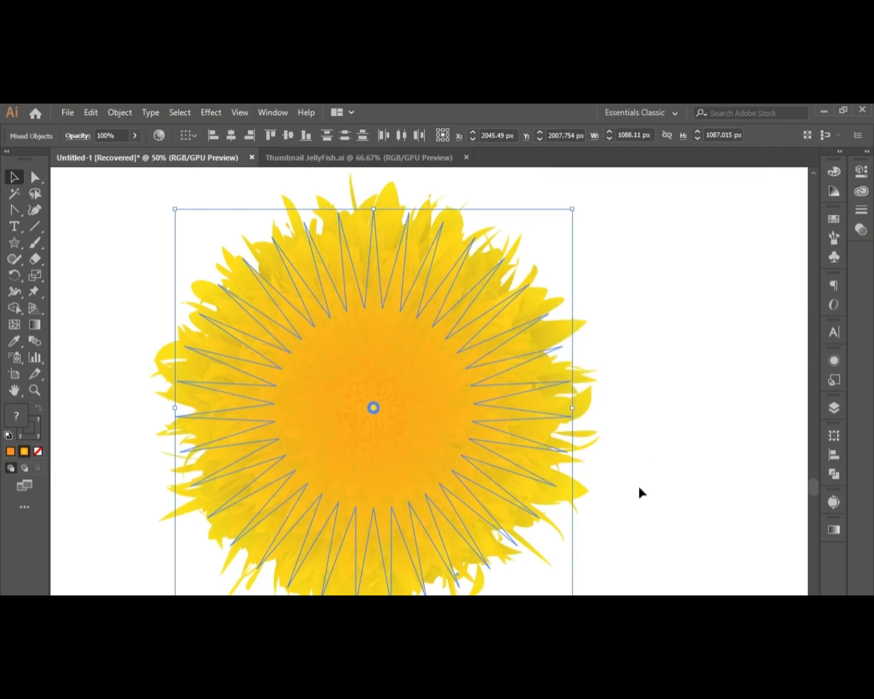
Step: Scale the blended flower down proportionally to about 680 px wide and reposition it on the canvas
{"action": "key", "text": "ctrl+h"}
{"action": "left_click", "coordinate": [639, 488]}
{"action": "left_click_drag", "start_coordinate": [448, 418], "coordinate": [426, 449]}
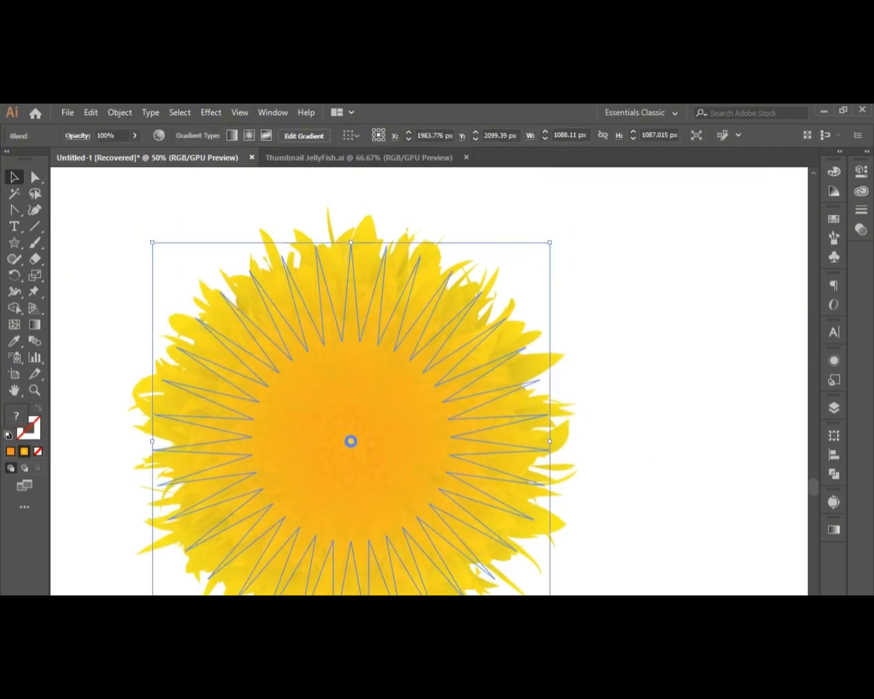
{"action": "left_click_drag", "start_coordinate": [554, 592], "coordinate": [456, 458]}
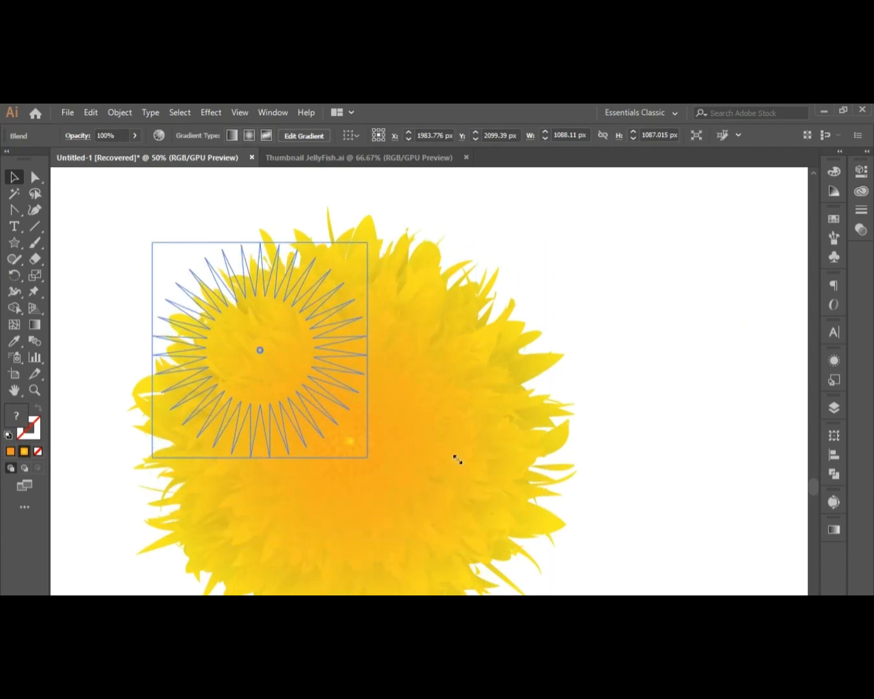
{"action": "left_click", "coordinate": [590, 510]}
{"action": "left_click_drag", "start_coordinate": [295, 414], "coordinate": [268, 400]}
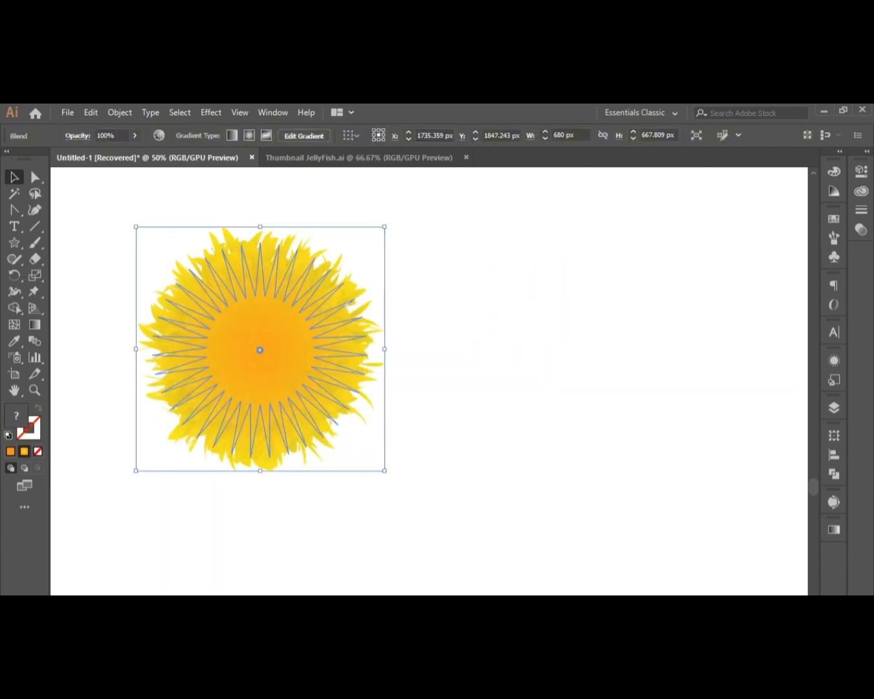
Step: Move the blended flower up to the upper-left corner of the canvas and deselect it
{"action": "left_click", "coordinate": [85, 360]}
{"action": "left_click_drag", "start_coordinate": [295, 339], "coordinate": [225, 324]}
{"action": "left_click", "coordinate": [439, 420]}
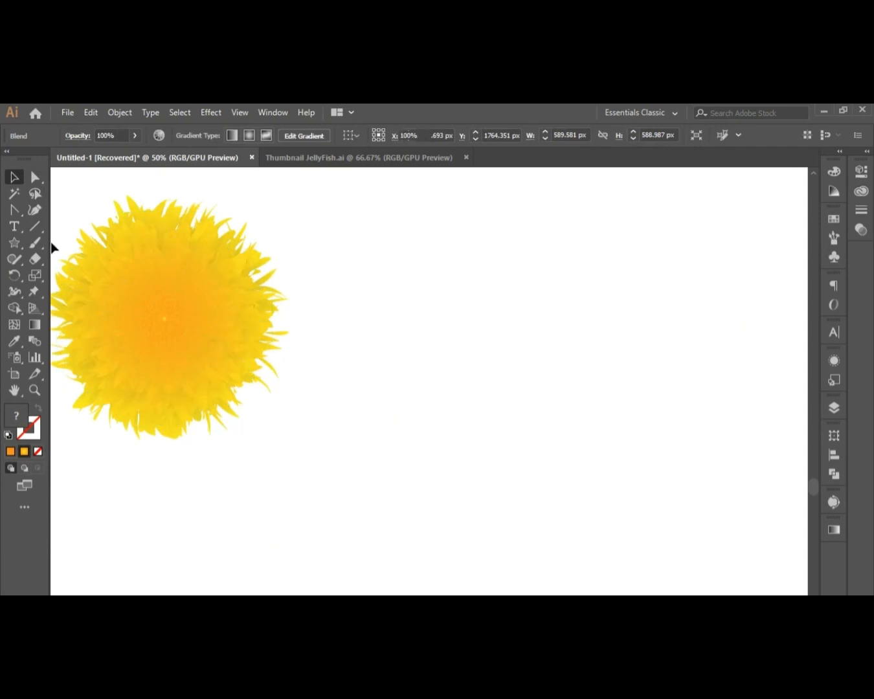
Step: Draw an open S-curved stem path with the Pen tool in the empty area beside the flower
{"action": "left_click", "coordinate": [14, 211]}
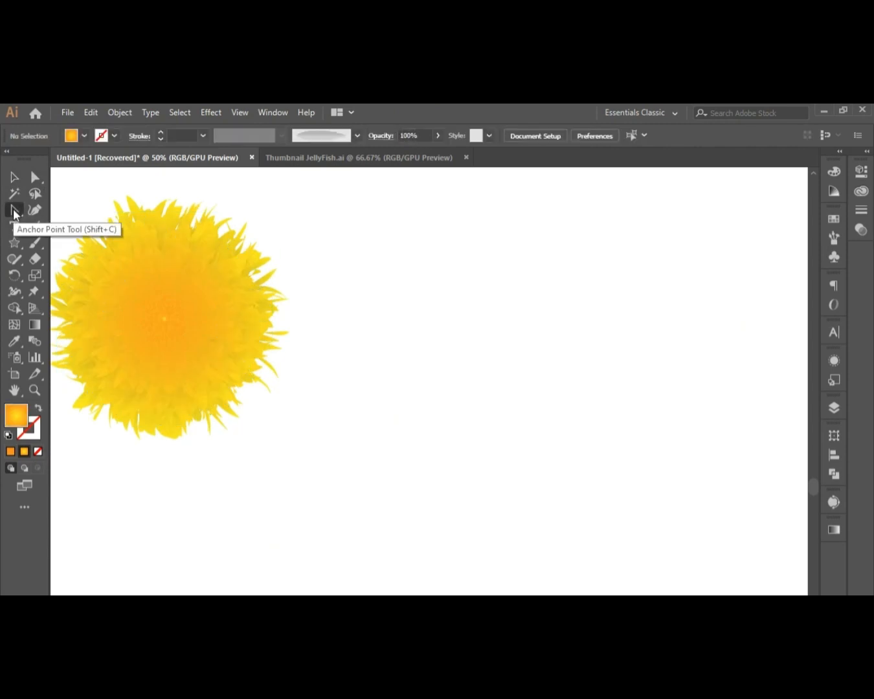
{"action": "left_click", "coordinate": [14, 211]}
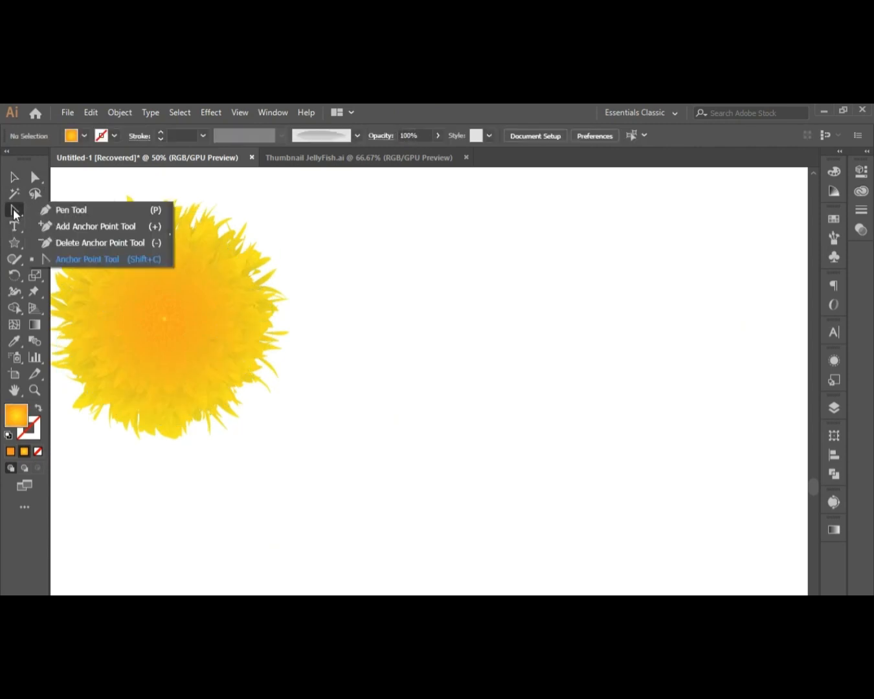
{"action": "left_click", "coordinate": [65, 209]}
{"action": "left_click", "coordinate": [402, 592]}
{"action": "mouse_move", "coordinate": [436, 499]}
{"action": "left_mouse_down"}
{"action": "mouse_move", "coordinate": [478, 430]}
{"action": "mouse_move", "coordinate": [464, 445]}
{"action": "left_mouse_up"}
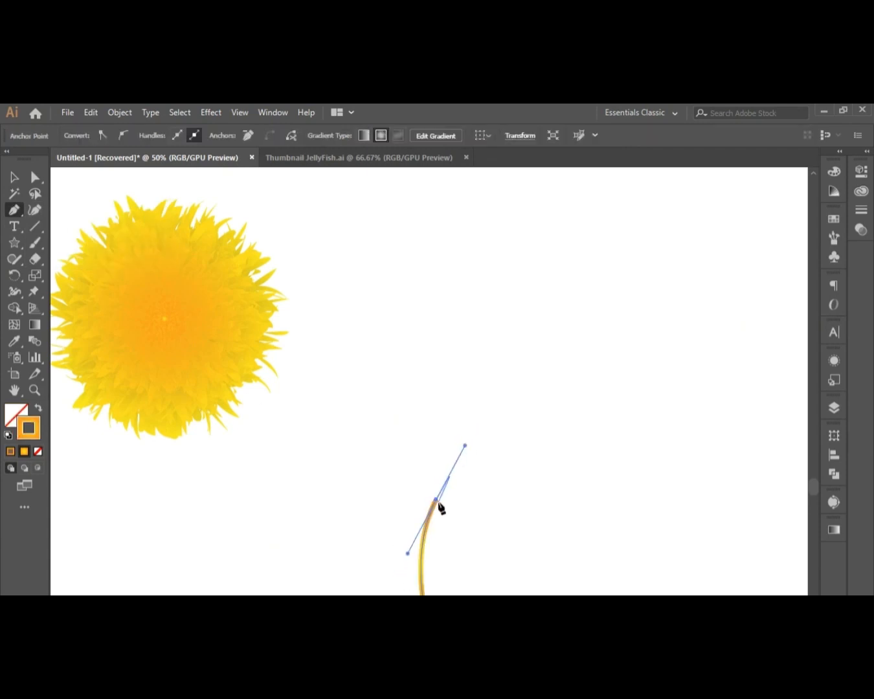
{"action": "left_click", "coordinate": [436, 499]}
{"action": "mouse_move", "coordinate": [447, 383]}
{"action": "left_mouse_down"}
{"action": "mouse_move", "coordinate": [420, 353]}
{"action": "mouse_move", "coordinate": [416, 327]}
{"action": "mouse_move", "coordinate": [421, 346]}
{"action": "mouse_move", "coordinate": [429, 328]}
{"action": "left_mouse_up"}
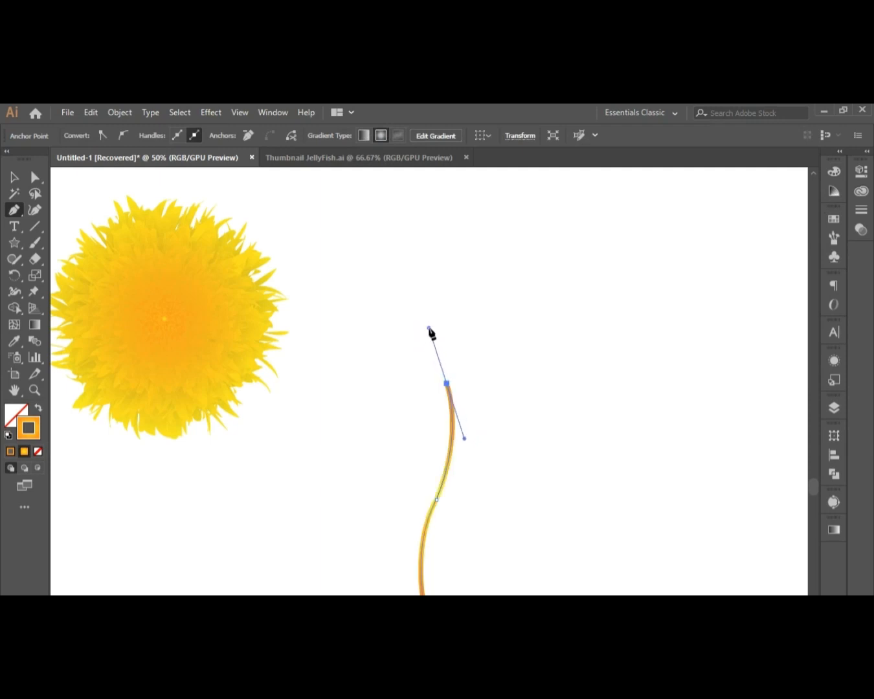
{"action": "key", "text": "v"}
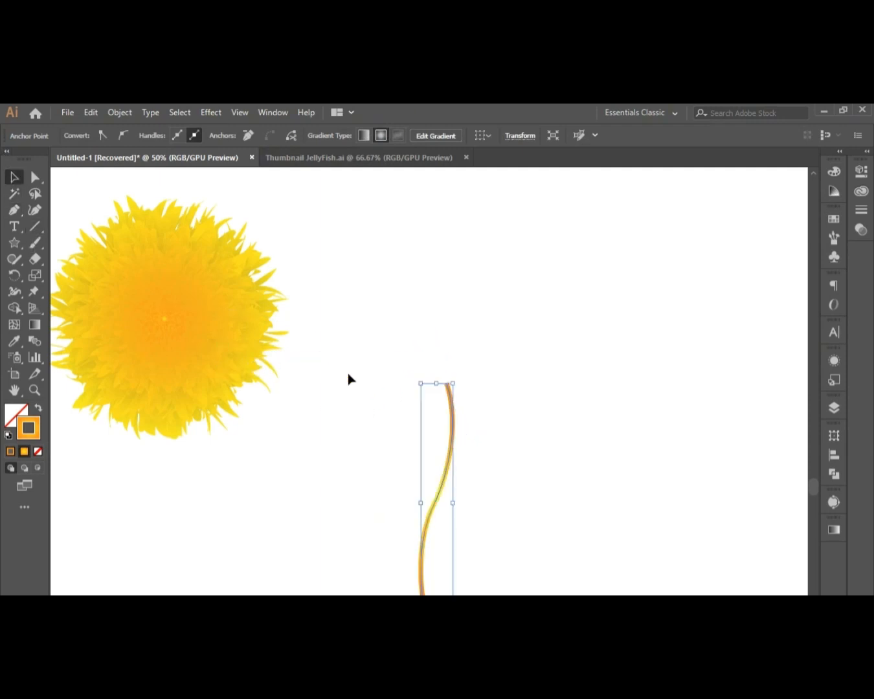
Step: Recolour the stem's stroke gradient with medium green at the 0% stop and dark green at the 100% stop
{"action": "left_click", "coordinate": [837, 530]}
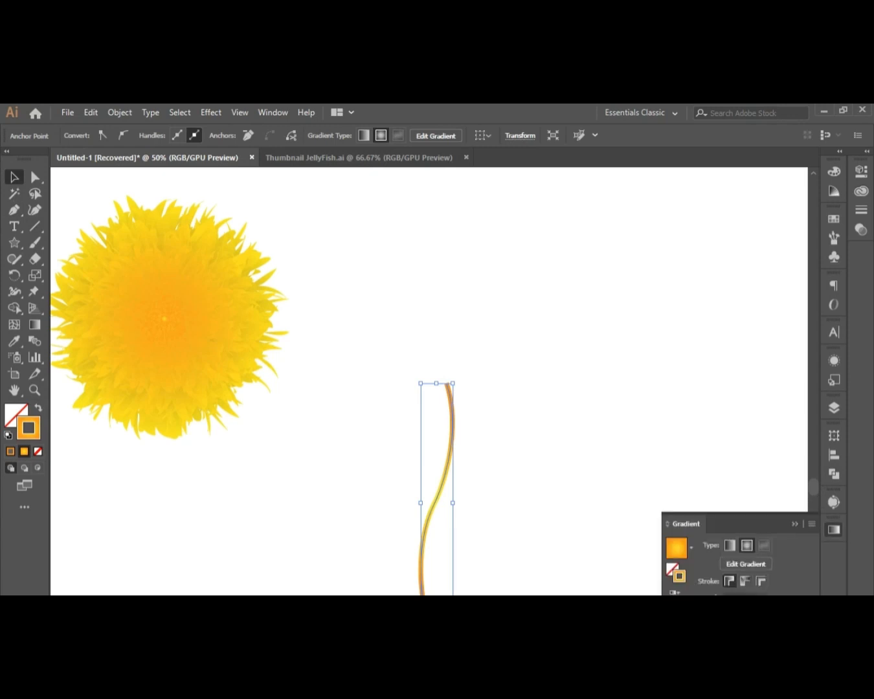
{"action": "left_click", "coordinate": [671, 554]}
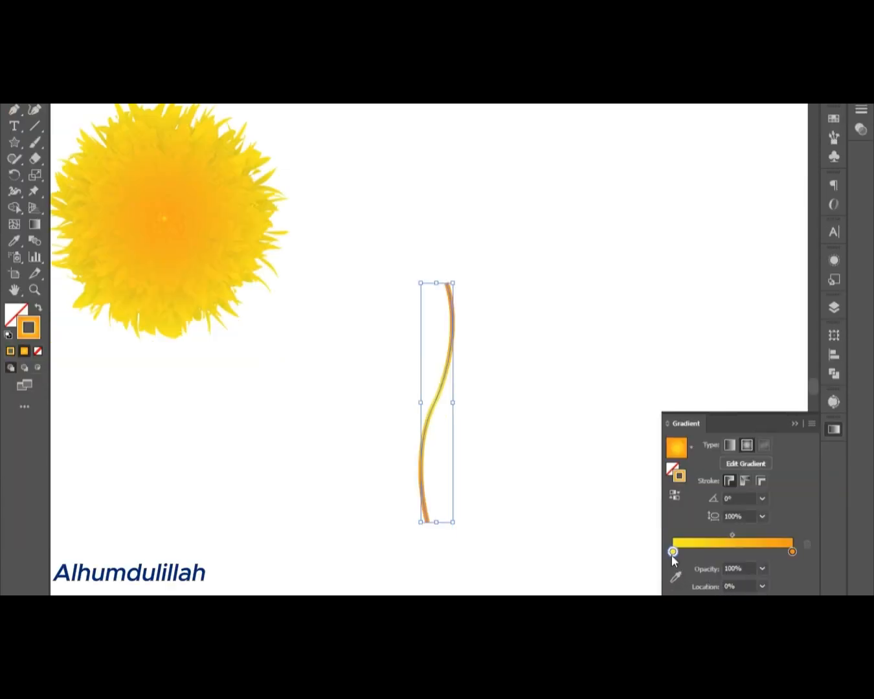
{"action": "double_click", "coordinate": [671, 553]}
{"action": "left_click", "coordinate": [645, 427]}
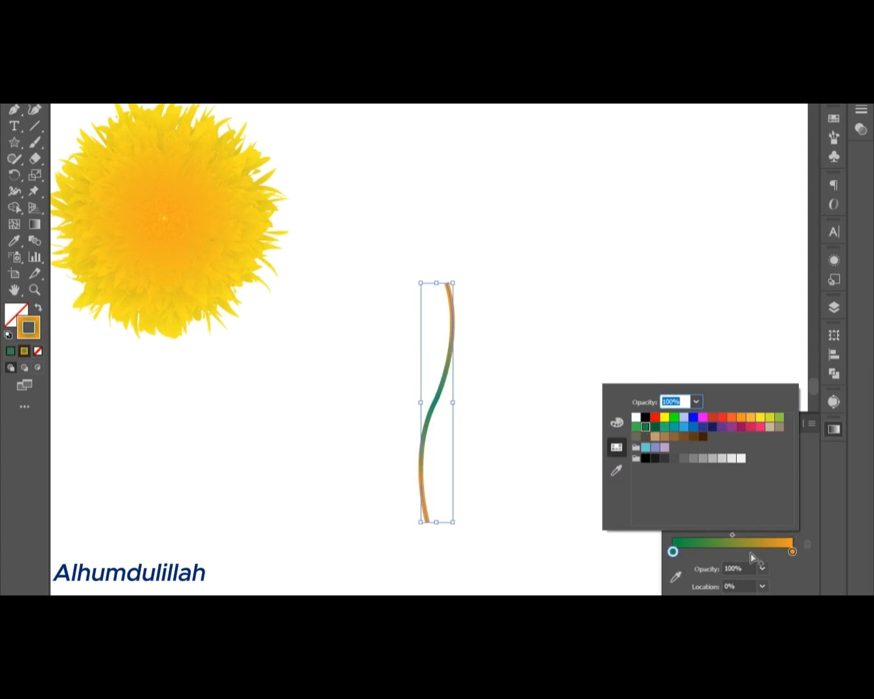
{"action": "left_click", "coordinate": [791, 552]}
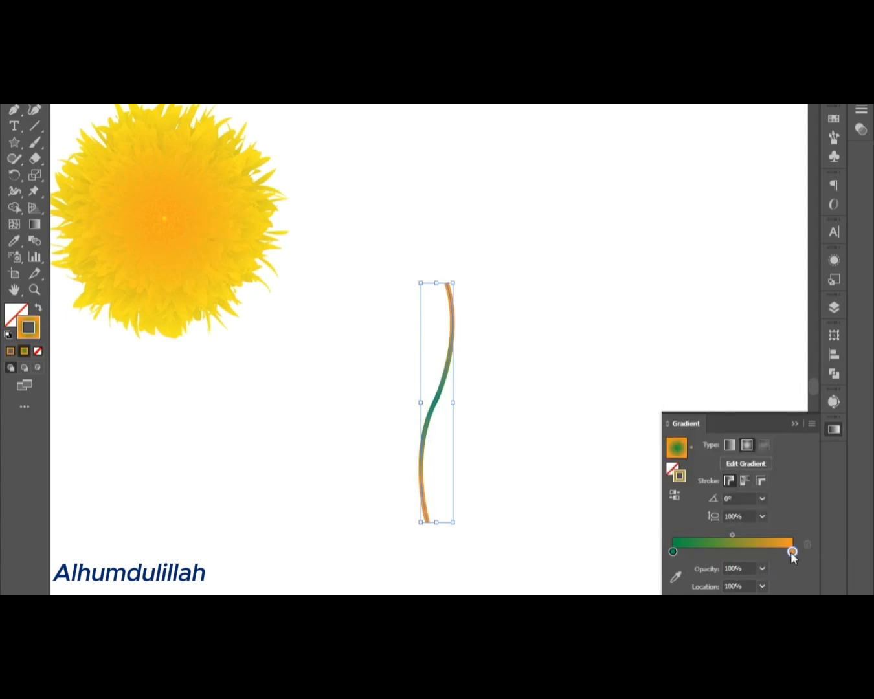
{"action": "double_click", "coordinate": [791, 551]}
{"action": "left_click", "coordinate": [655, 427]}
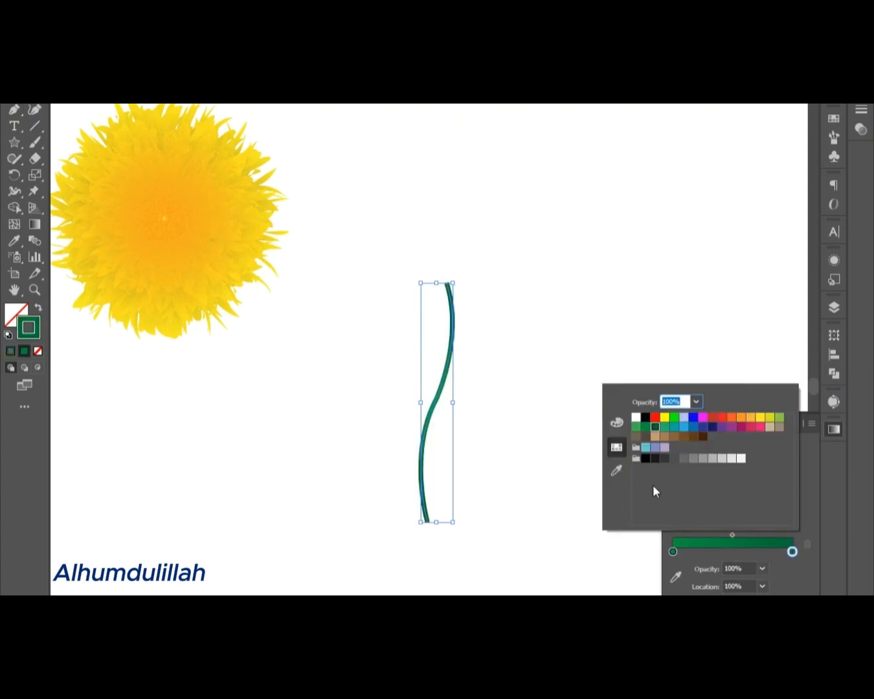
Step: Change the stem gradient's 0% stop to a lighter green, using a linear gradient applied across the stroke
{"action": "left_click", "coordinate": [672, 551]}
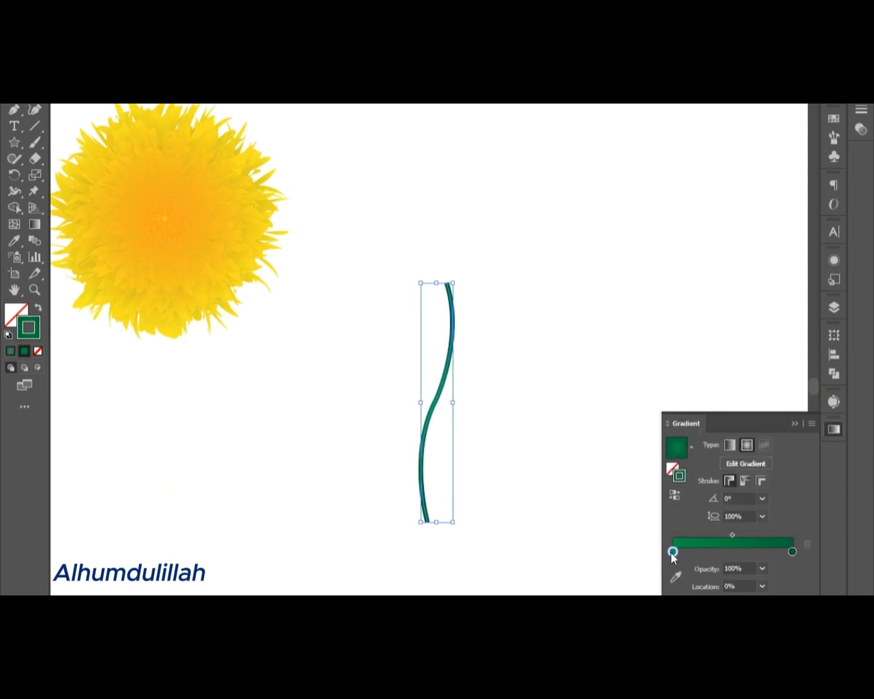
{"action": "double_click", "coordinate": [672, 552]}
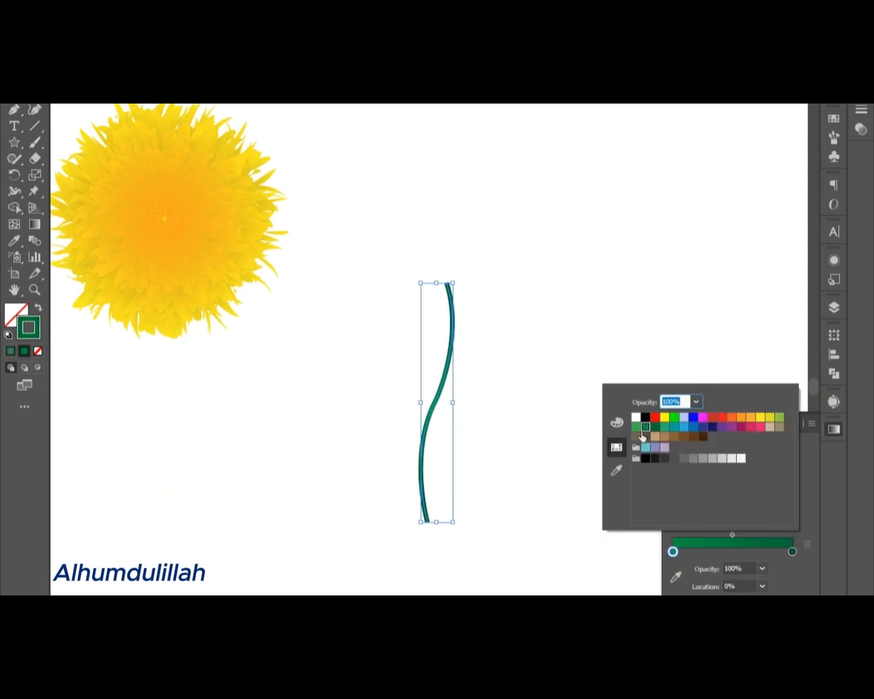
{"action": "left_click", "coordinate": [803, 567]}
{"action": "left_click", "coordinate": [760, 482]}
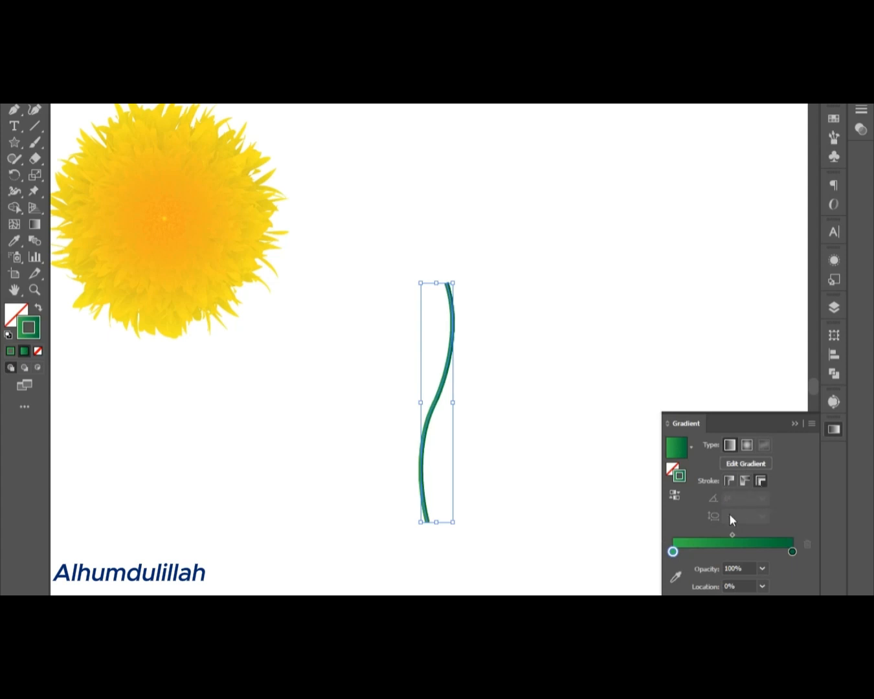
{"action": "left_click", "coordinate": [794, 423]}
{"action": "left_click", "coordinate": [570, 431]}
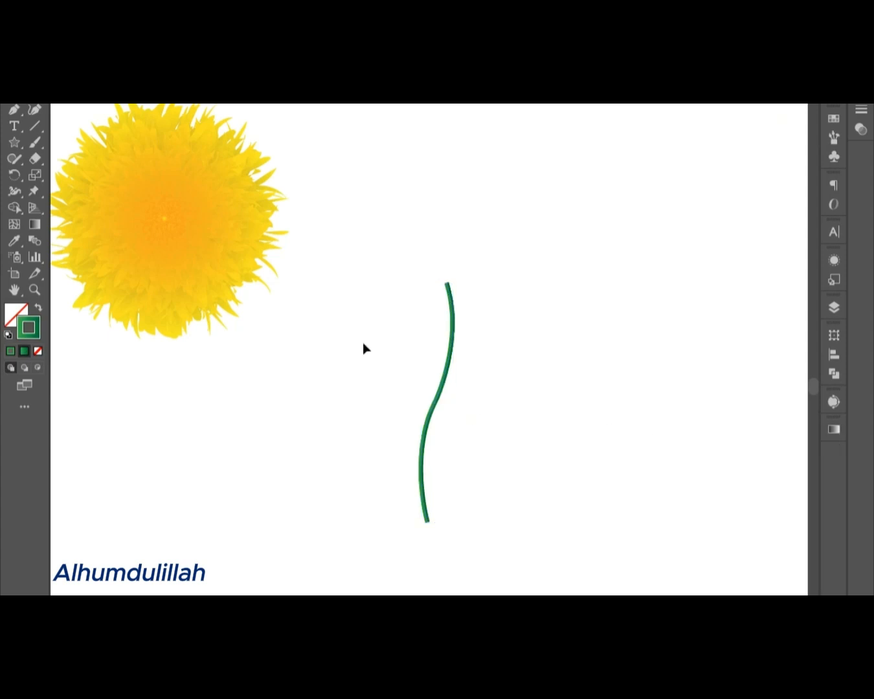
Step: Reshape the stem with the Width tool into a broad, flat-topped head about 70 pt wide that narrows to a thin stalk
{"action": "left_click_drag", "start_coordinate": [357, 340], "coordinate": [495, 470]}
{"action": "left_click", "coordinate": [14, 192]}
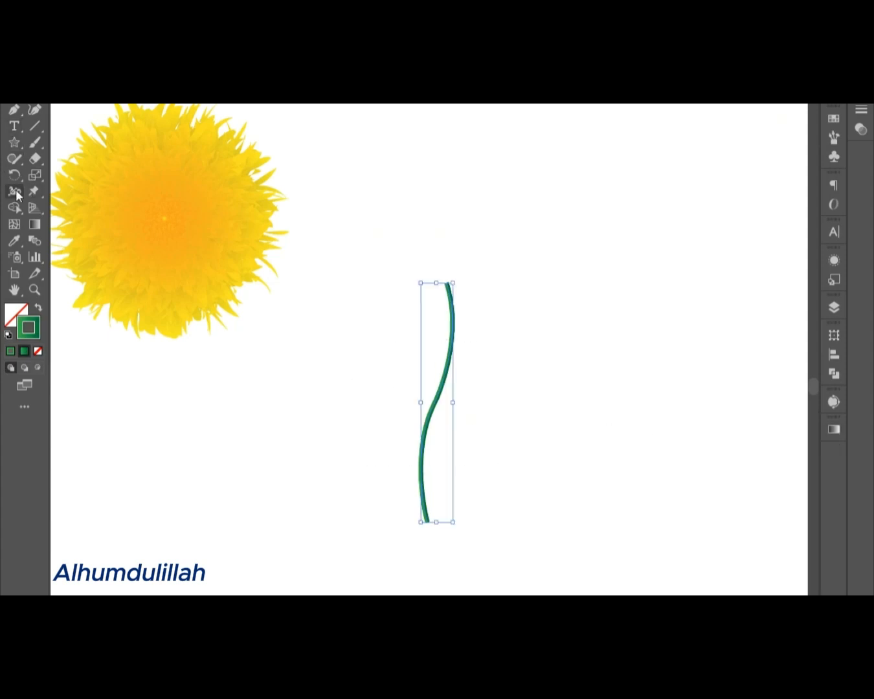
{"action": "mouse_move", "coordinate": [453, 431]}
{"action": "left_mouse_down"}
{"action": "mouse_move", "coordinate": [444, 416]}
{"action": "mouse_move", "coordinate": [448, 426]}
{"action": "mouse_move", "coordinate": [438, 422]}
{"action": "left_mouse_up"}
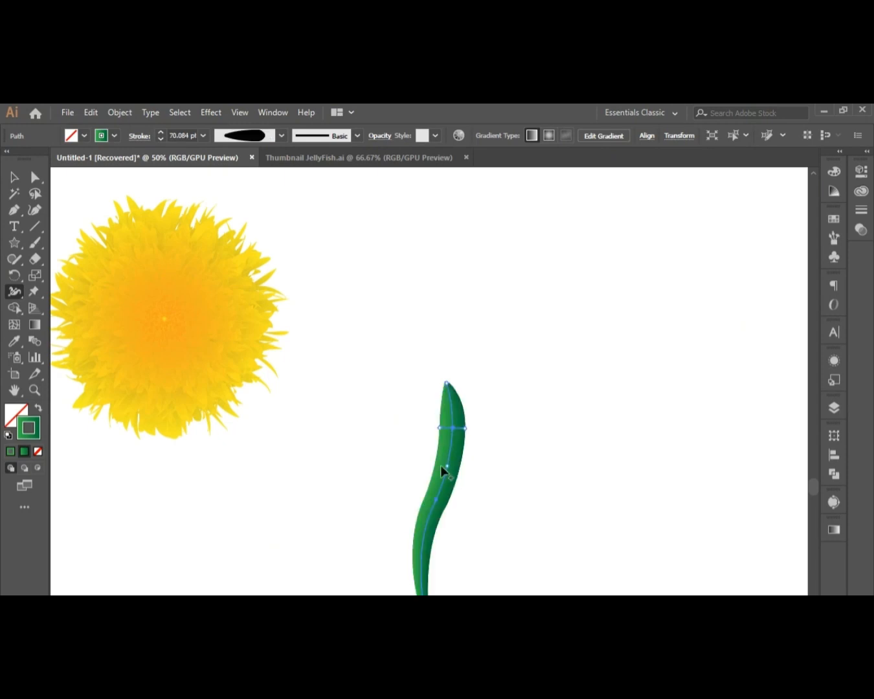
{"action": "left_click_drag", "start_coordinate": [448, 466], "coordinate": [448, 466]}
{"action": "left_click_drag", "start_coordinate": [444, 383], "coordinate": [433, 385]}
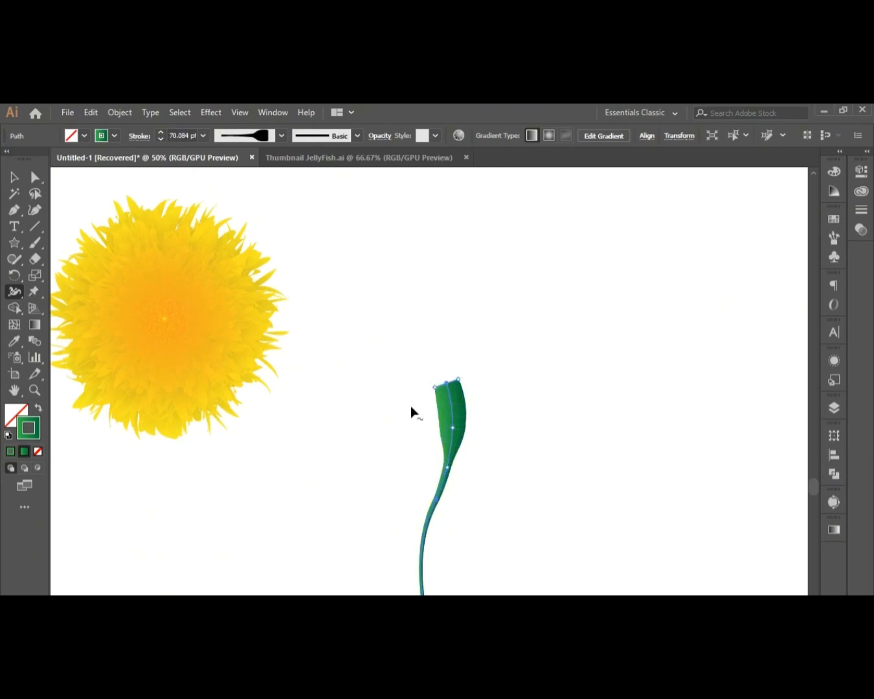
{"action": "left_click", "coordinate": [10, 179]}
{"action": "left_click", "coordinate": [413, 452]}
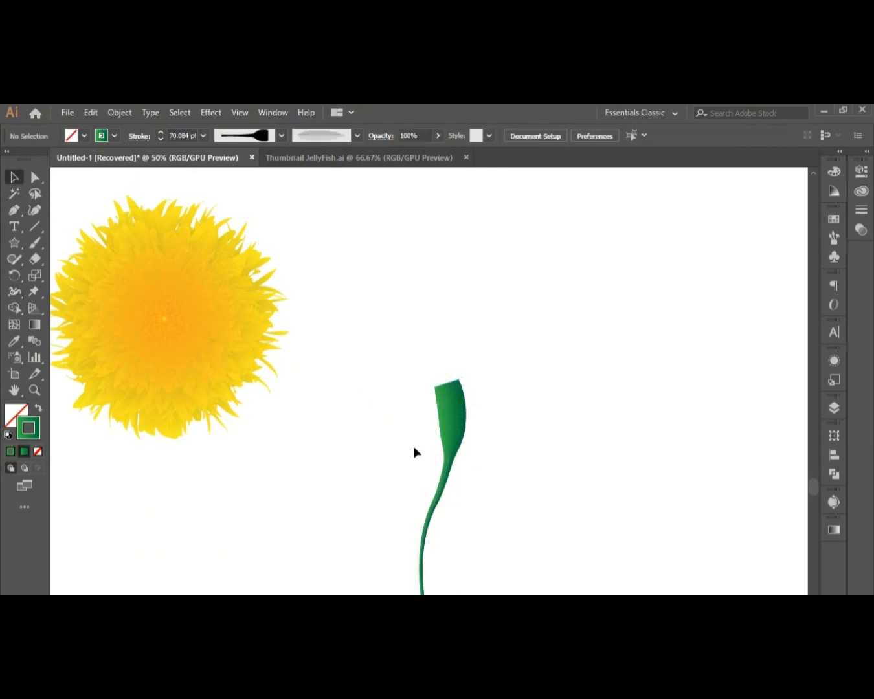
Step: Move the whole green stem closer to the flower and slightly lower, and deselect it
{"action": "left_click_drag", "start_coordinate": [381, 437], "coordinate": [550, 572]}
{"action": "left_click_drag", "start_coordinate": [460, 432], "coordinate": [383, 437]}
{"action": "left_click", "coordinate": [564, 458]}
{"action": "left_click", "coordinate": [518, 457]}
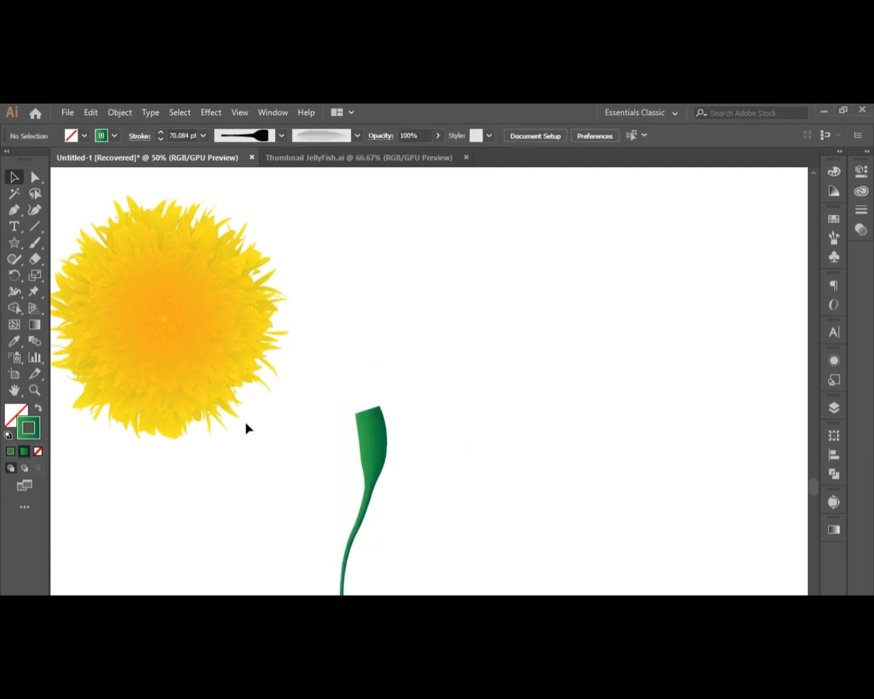
Step: Draw a closed half-leaf outline with the Pen tool, with a straight vertical midrib and a jagged outer edge beside the stem
{"action": "left_click", "coordinate": [15, 210]}
{"action": "left_click", "coordinate": [506, 543]}
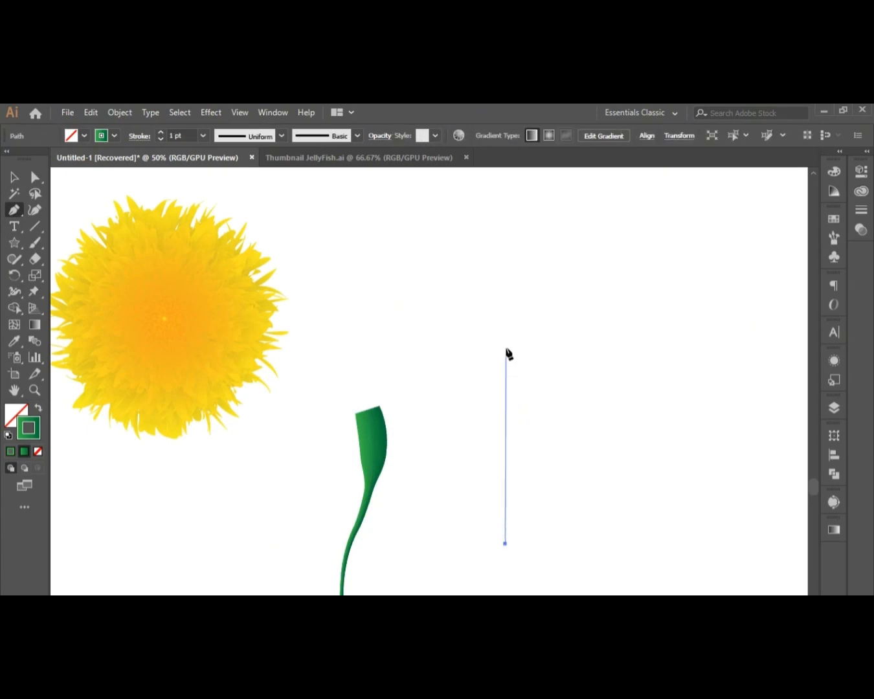
{"action": "left_click", "coordinate": [505, 334]}
{"action": "left_click", "coordinate": [482, 372]}
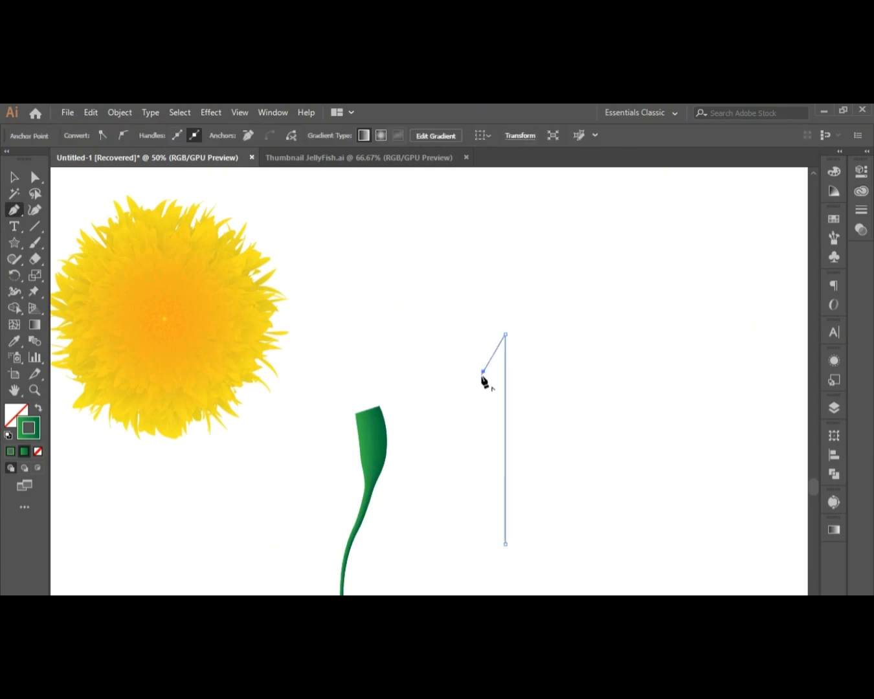
{"action": "left_click", "coordinate": [476, 361]}
{"action": "left_click", "coordinate": [469, 405]}
{"action": "left_click", "coordinate": [456, 399]}
{"action": "left_click", "coordinate": [460, 448]}
{"action": "left_click", "coordinate": [445, 431]}
{"action": "left_click", "coordinate": [459, 491]}
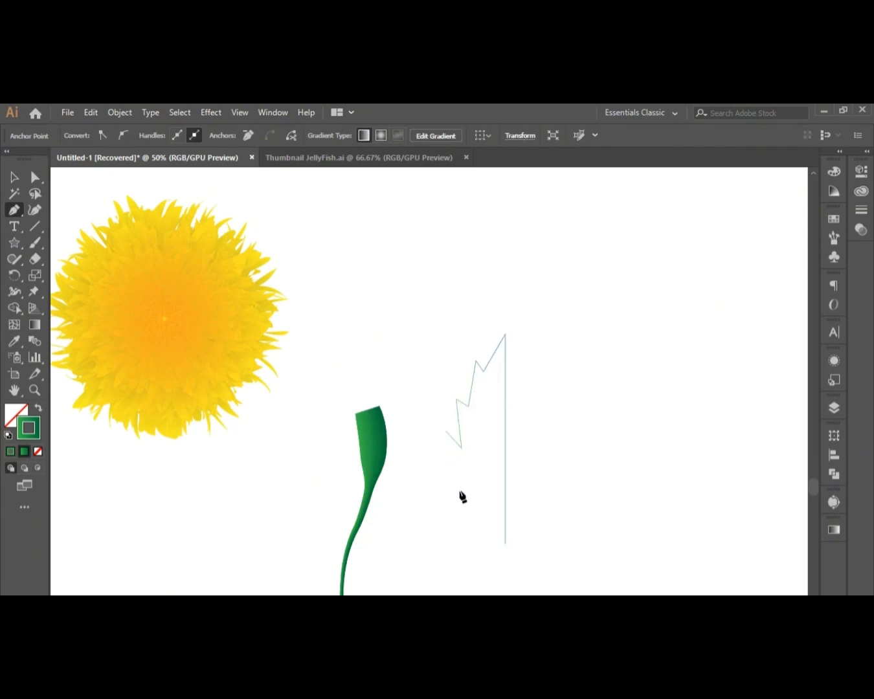
{"action": "left_click", "coordinate": [444, 477]}
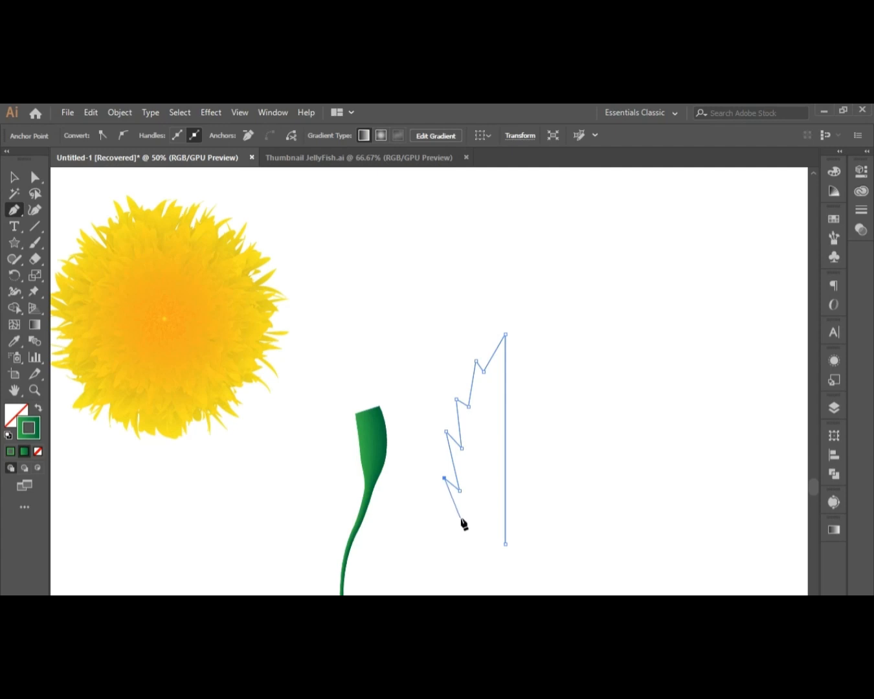
{"action": "left_click", "coordinate": [505, 544]}
Step: Lower the half-leaf's base point and shift three of its serration tips slightly downward with the Direct Selection tool
{"action": "left_click", "coordinate": [35, 177]}
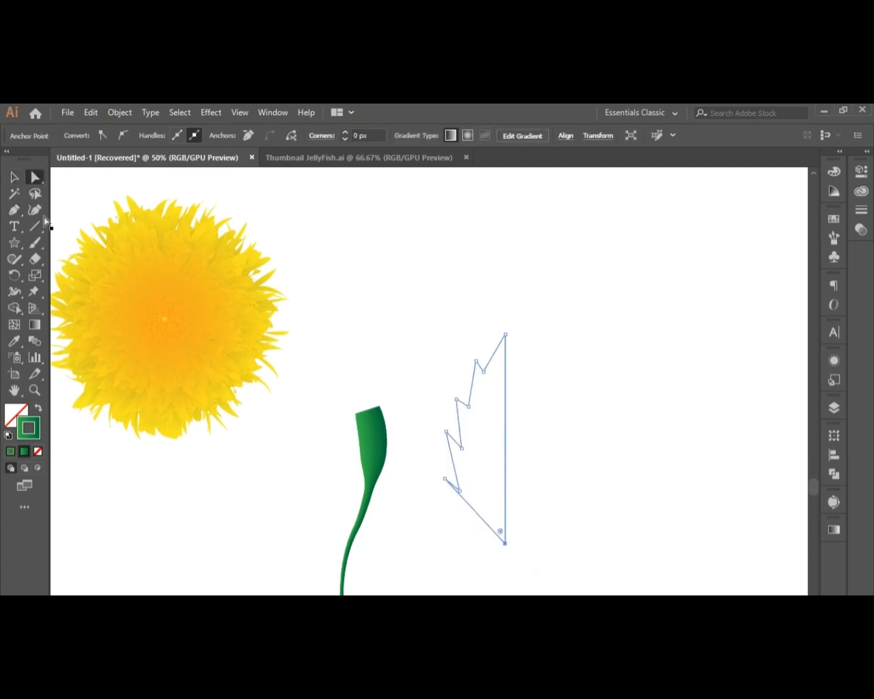
{"action": "left_click_drag", "start_coordinate": [506, 544], "coordinate": [507, 579]}
{"action": "left_click_drag", "start_coordinate": [445, 479], "coordinate": [443, 490]}
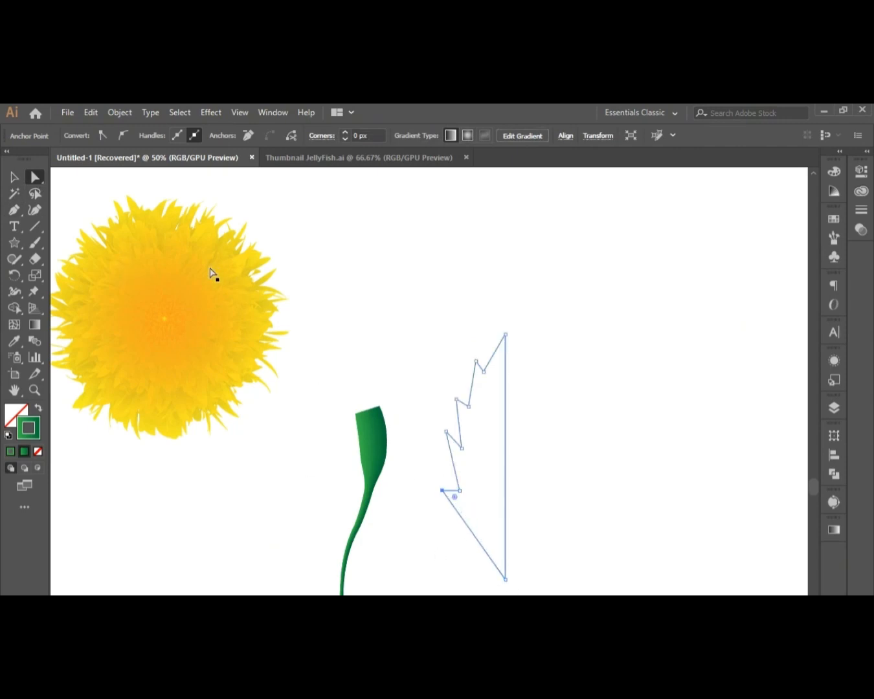
{"action": "left_click_drag", "start_coordinate": [446, 432], "coordinate": [444, 441]}
{"action": "left_click_drag", "start_coordinate": [477, 362], "coordinate": [474, 368]}
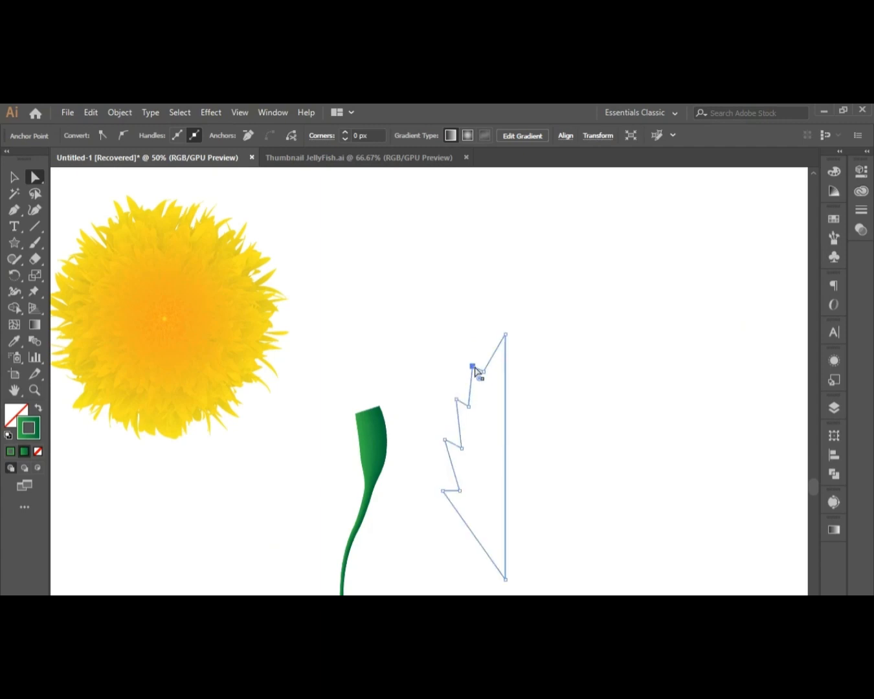
Step: Bend the half-leaf's straight outer segments into outward curves with the Anchor Point tool, and deselect the shape
{"action": "left_click", "coordinate": [14, 210]}
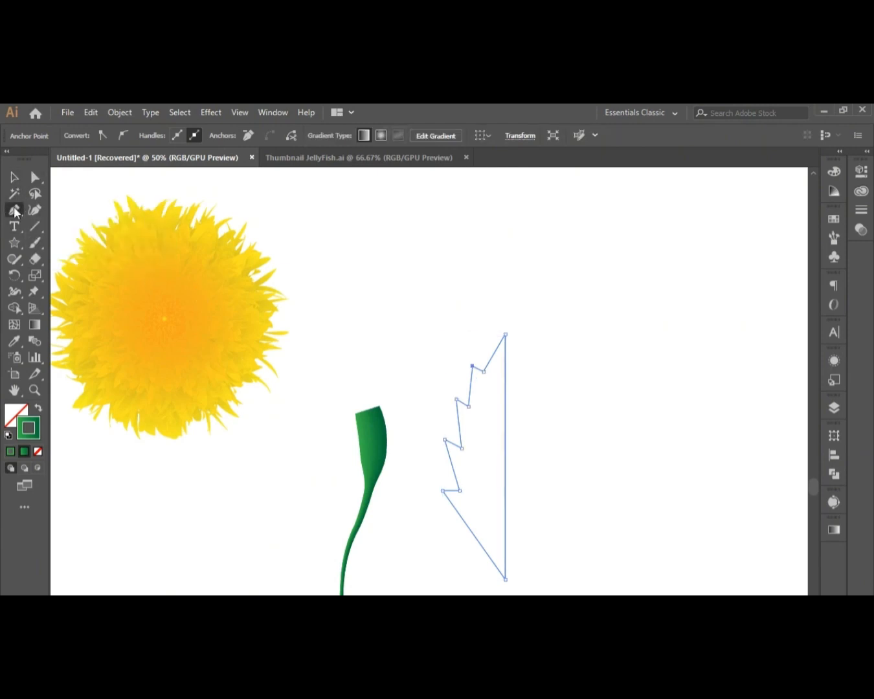
{"action": "left_click_drag", "start_coordinate": [15, 210], "coordinate": [71, 259]}
{"action": "left_click_drag", "start_coordinate": [474, 532], "coordinate": [468, 547]}
{"action": "left_click_drag", "start_coordinate": [452, 459], "coordinate": [456, 433]}
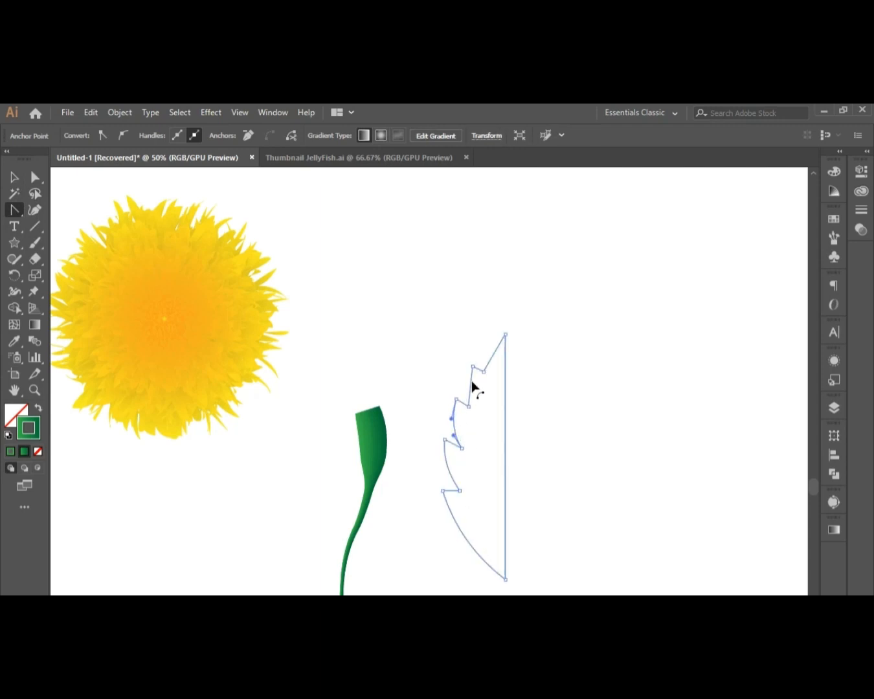
{"action": "left_click_drag", "start_coordinate": [469, 390], "coordinate": [486, 360]}
{"action": "left_click", "coordinate": [15, 177]}
{"action": "left_click", "coordinate": [662, 458]}
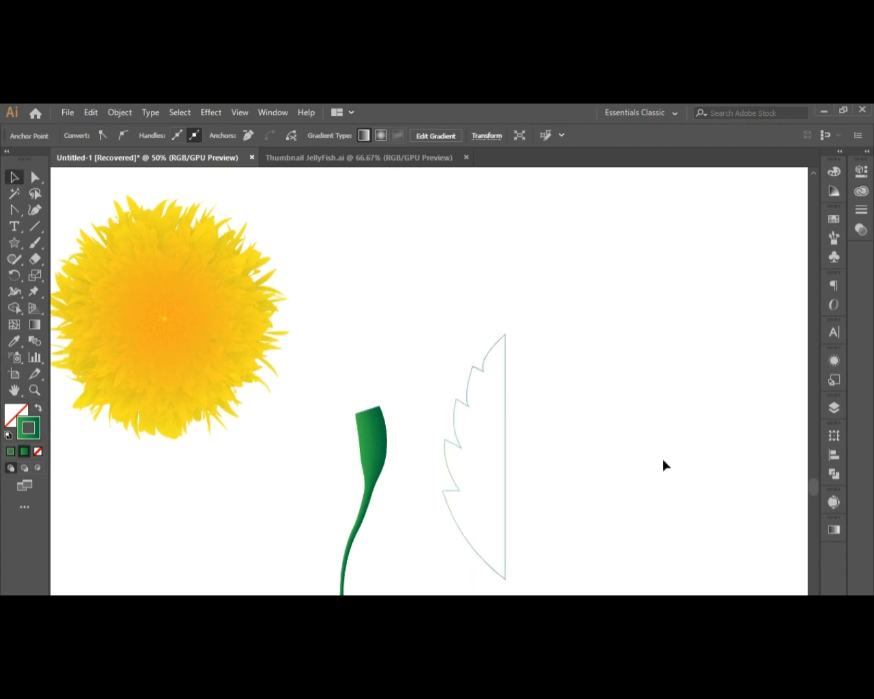
Step: Fill the half-leaf with solid dark green and set its stroke to none
{"action": "left_click_drag", "start_coordinate": [482, 566], "coordinate": [523, 487]}
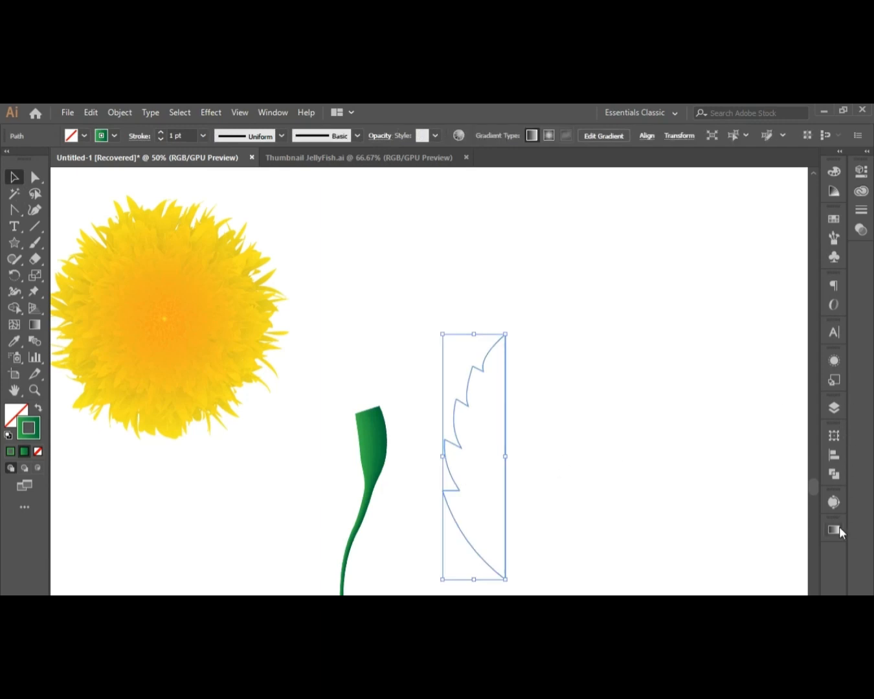
{"action": "left_click", "coordinate": [10, 451]}
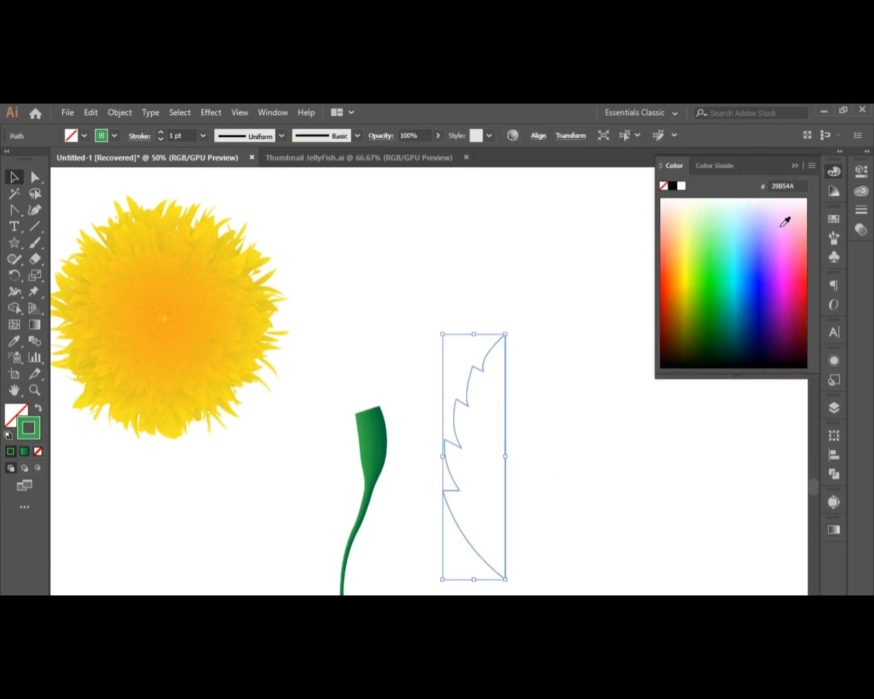
{"action": "left_click", "coordinate": [796, 166]}
{"action": "left_click", "coordinate": [84, 136]}
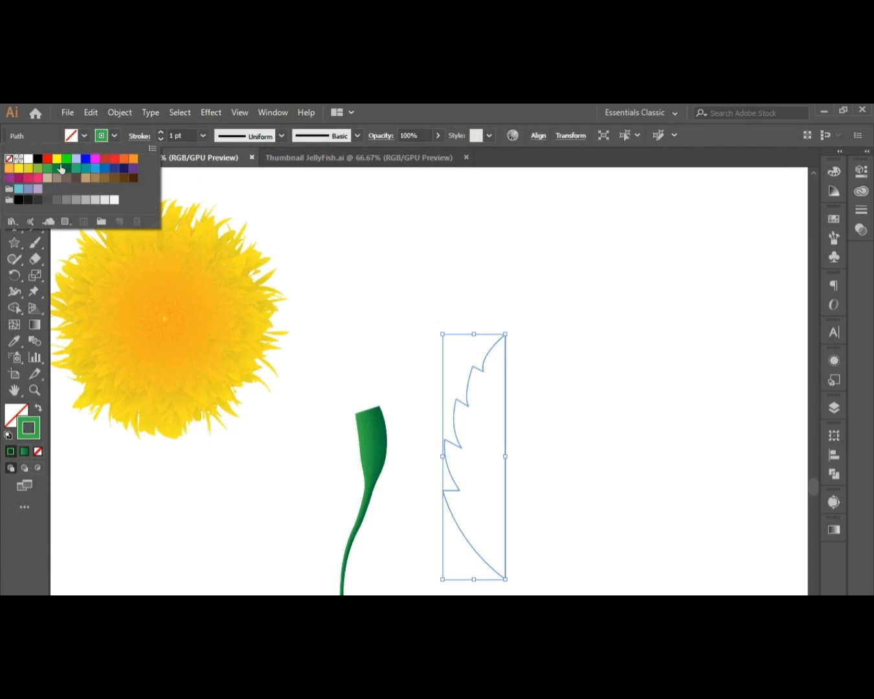
{"action": "left_click", "coordinate": [66, 170]}
{"action": "left_click", "coordinate": [114, 135]}
{"action": "left_click", "coordinate": [114, 135]}
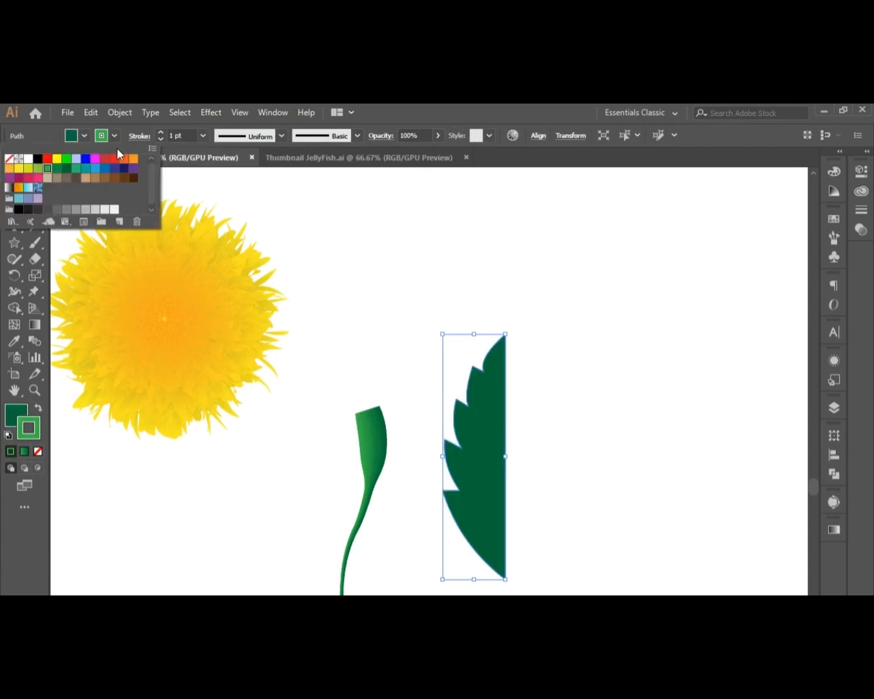
{"action": "left_click", "coordinate": [11, 160]}
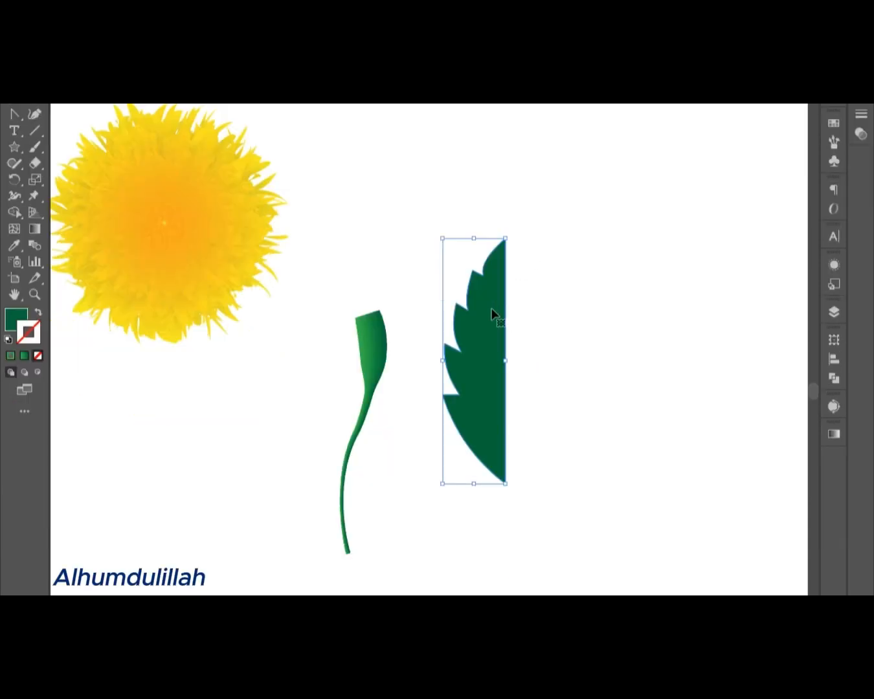
Step: Make a vertically reflected copy of the half-leaf and join it along the midrib to form a full symmetrical leaf without a gap
{"action": "right_click", "coordinate": [494, 408]}
{"action": "mouse_move", "coordinate": [582, 516]}
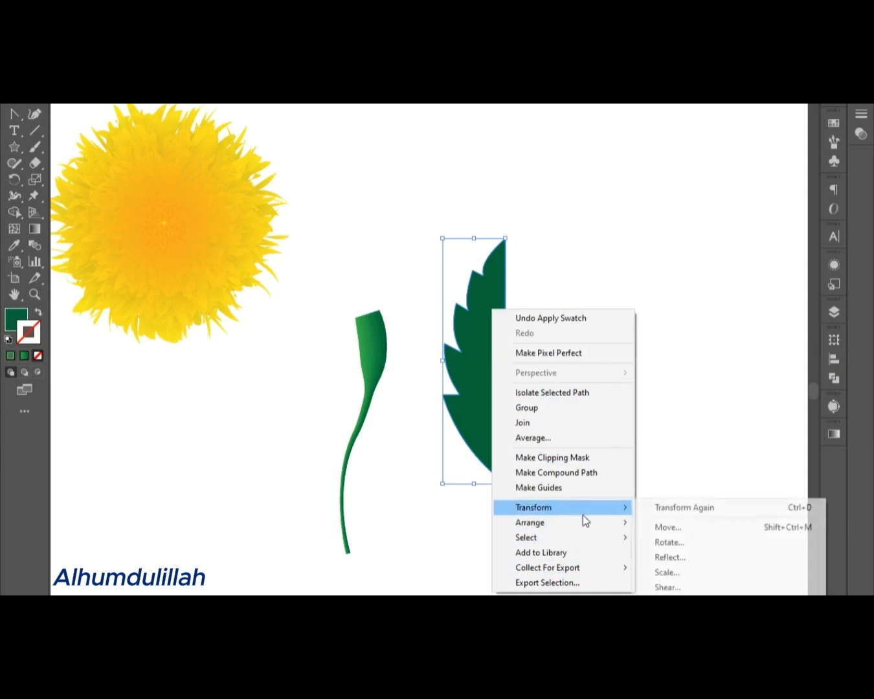
{"action": "left_click", "coordinate": [744, 561]}
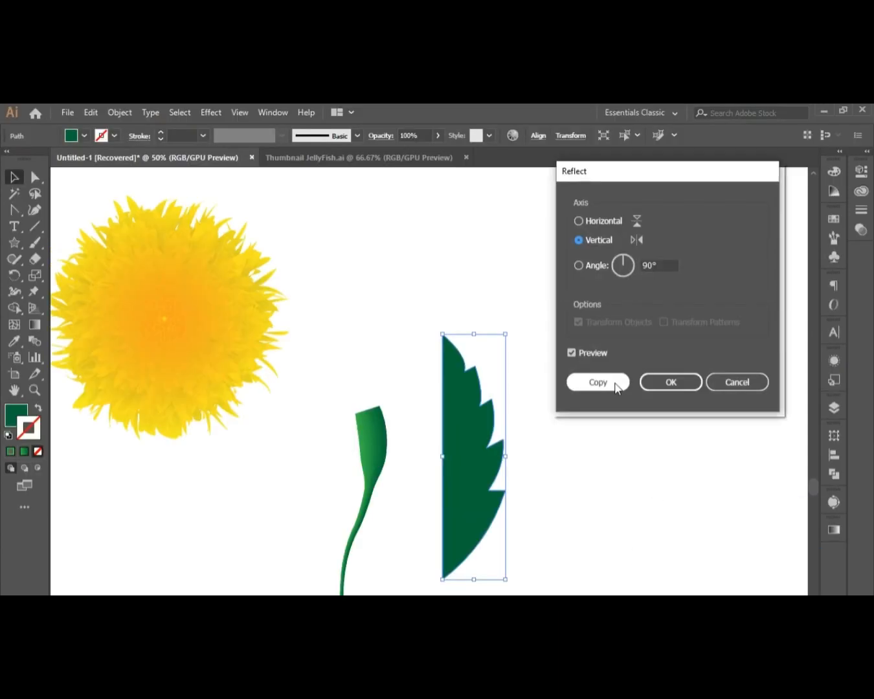
{"action": "left_click", "coordinate": [615, 385]}
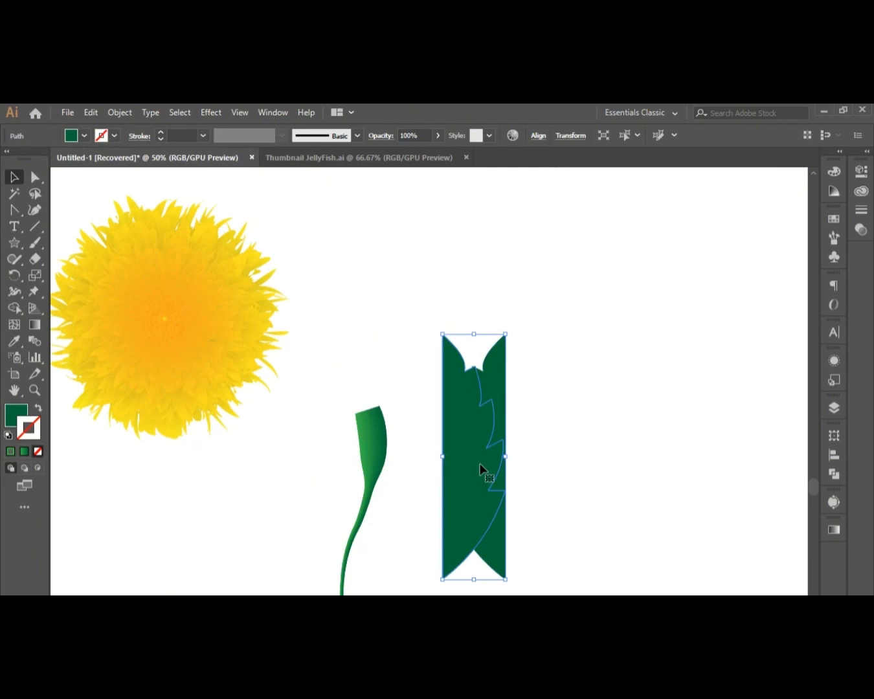
{"action": "left_click_drag", "start_coordinate": [482, 469], "coordinate": [544, 466]}
{"action": "left_click", "coordinate": [663, 517]}
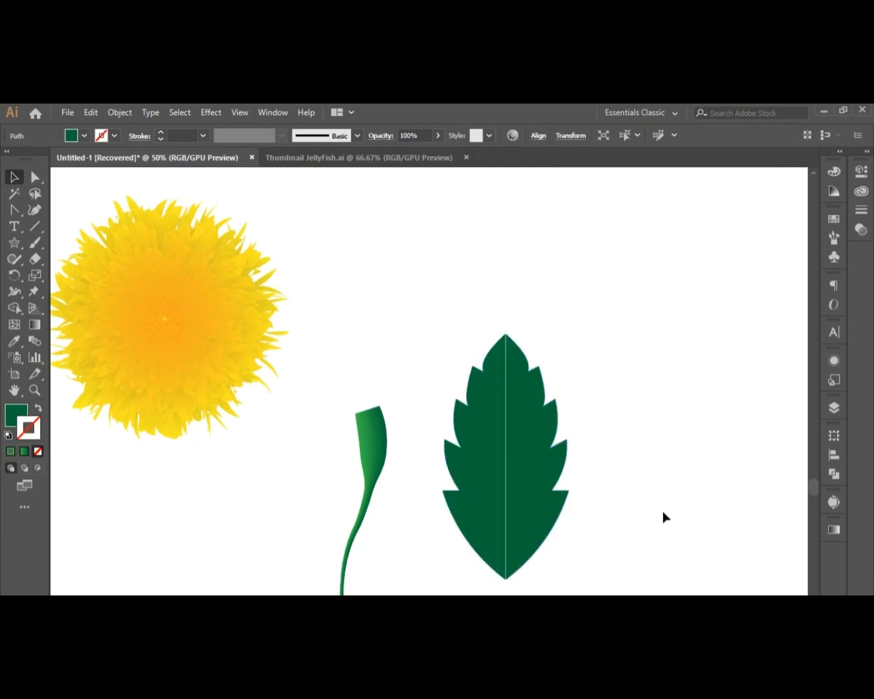
{"action": "left_click", "coordinate": [527, 428]}
{"action": "left_click", "coordinate": [621, 458]}
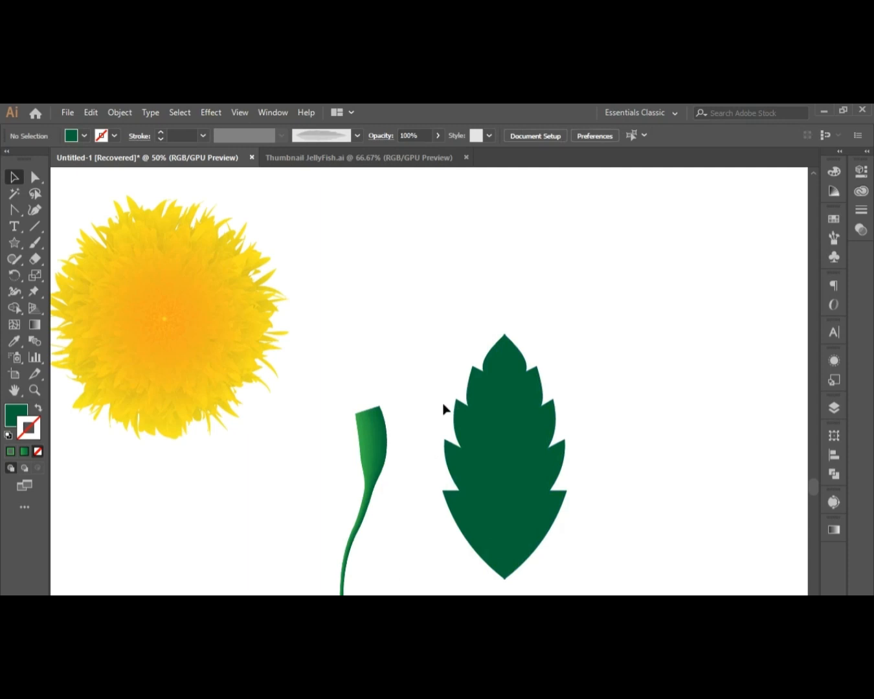
Step: Select both leaf halves and squeeze them horizontally to about half their width, keeping the height, and deselect them
{"action": "left_click_drag", "start_coordinate": [443, 405], "coordinate": [633, 543]}
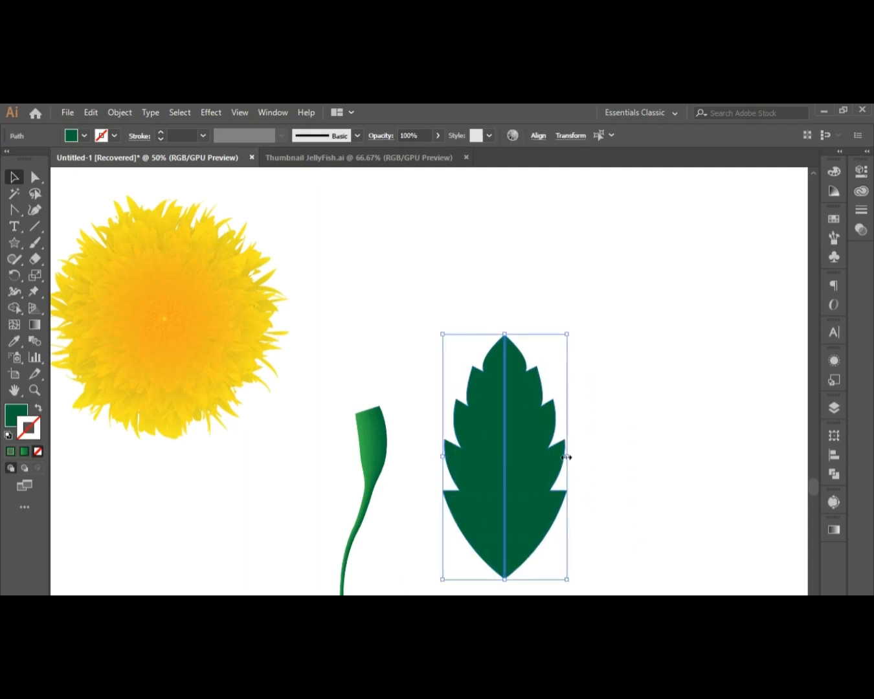
{"action": "left_click_drag", "start_coordinate": [566, 457], "coordinate": [505, 452]}
{"action": "left_click", "coordinate": [512, 483]}
Step: Fill the right half of the leaf with a slightly lighter green, and deselect it
{"action": "left_click", "coordinate": [498, 478]}
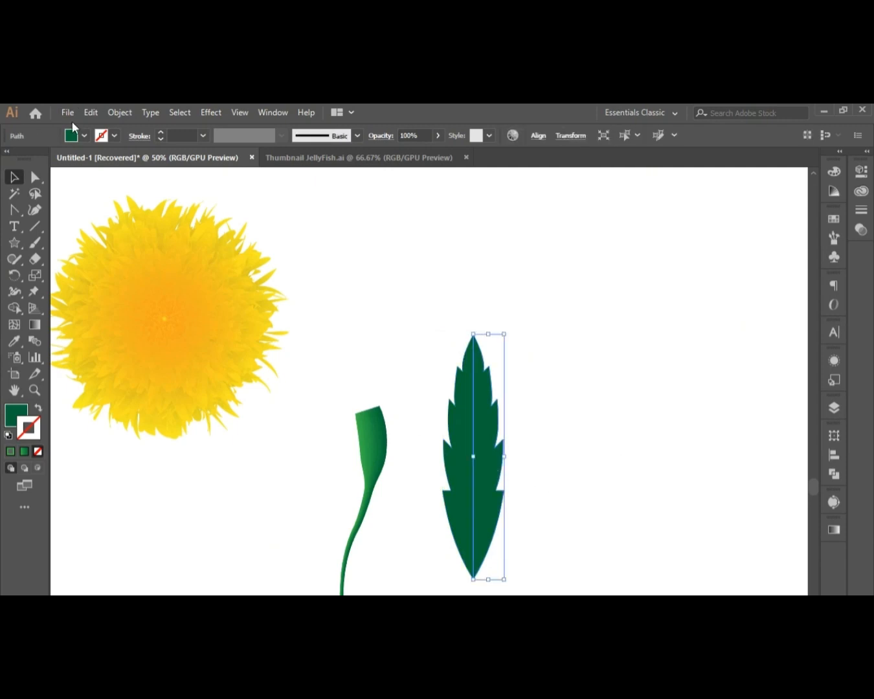
{"action": "left_click", "coordinate": [83, 136]}
{"action": "left_click", "coordinate": [52, 170]}
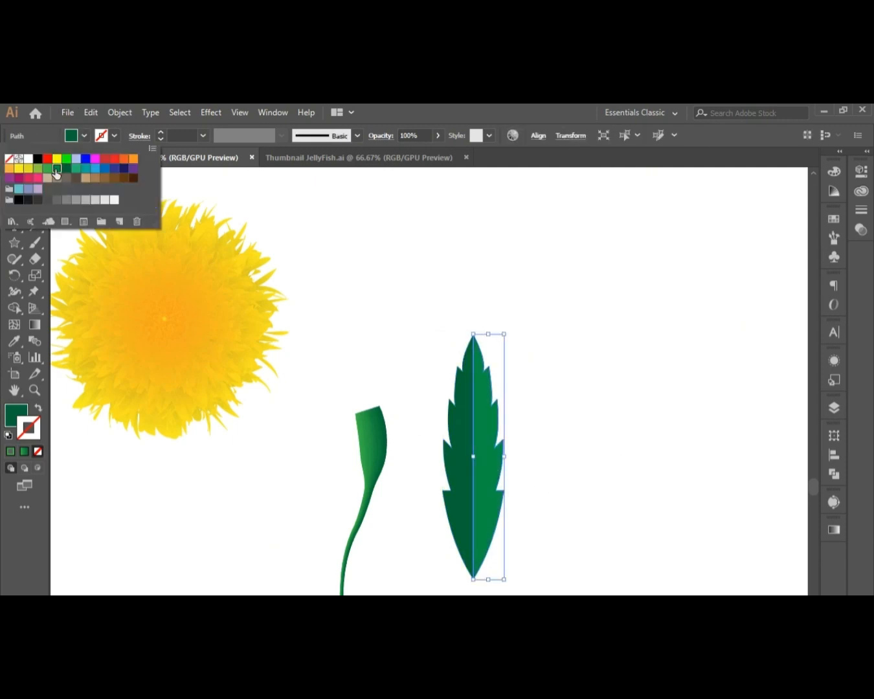
{"action": "left_click", "coordinate": [596, 341]}
{"action": "left_click", "coordinate": [572, 427]}
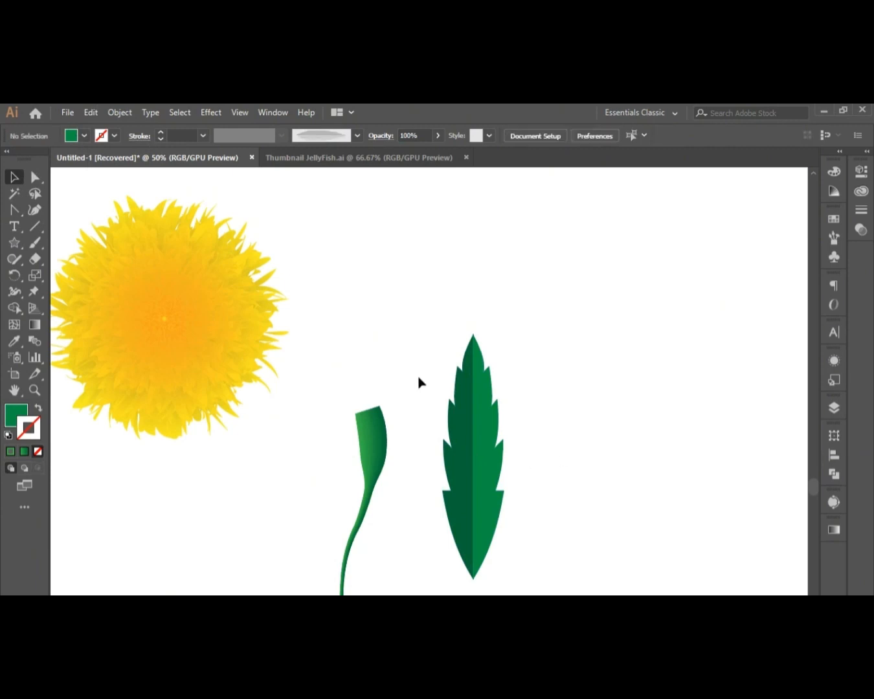
Step: Select both leaf halves and start a new Art Brush from them
{"action": "left_click", "coordinate": [460, 386]}
{"action": "left_click", "coordinate": [278, 117]}
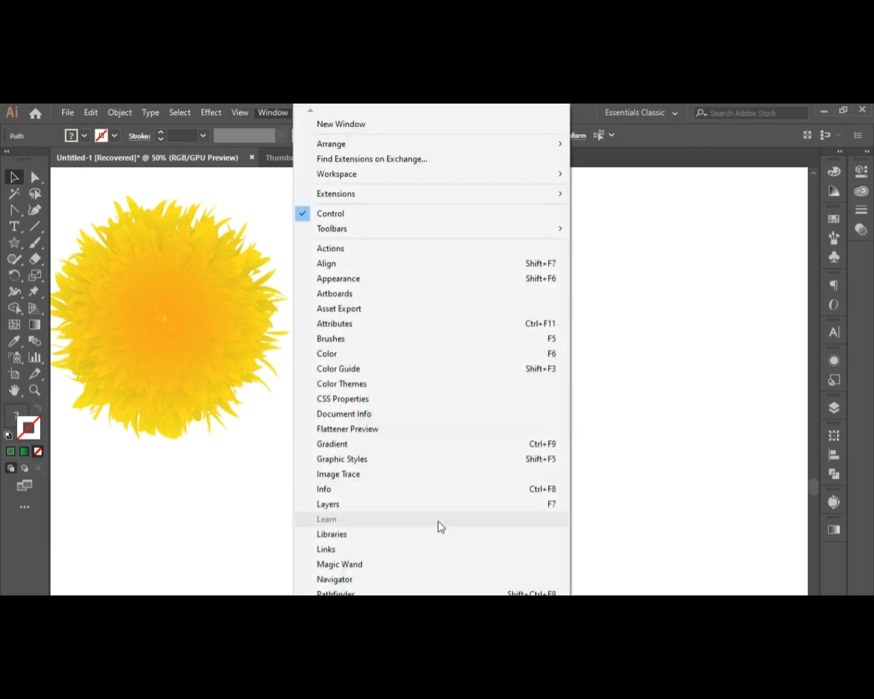
{"action": "left_click", "coordinate": [464, 338]}
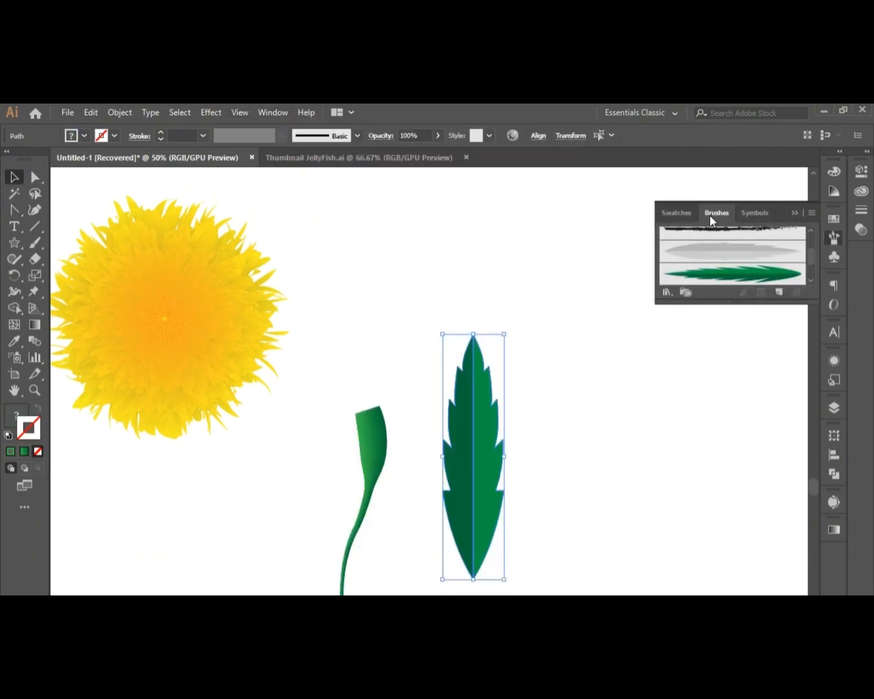
{"action": "left_click", "coordinate": [794, 213]}
{"action": "left_click", "coordinate": [276, 112]}
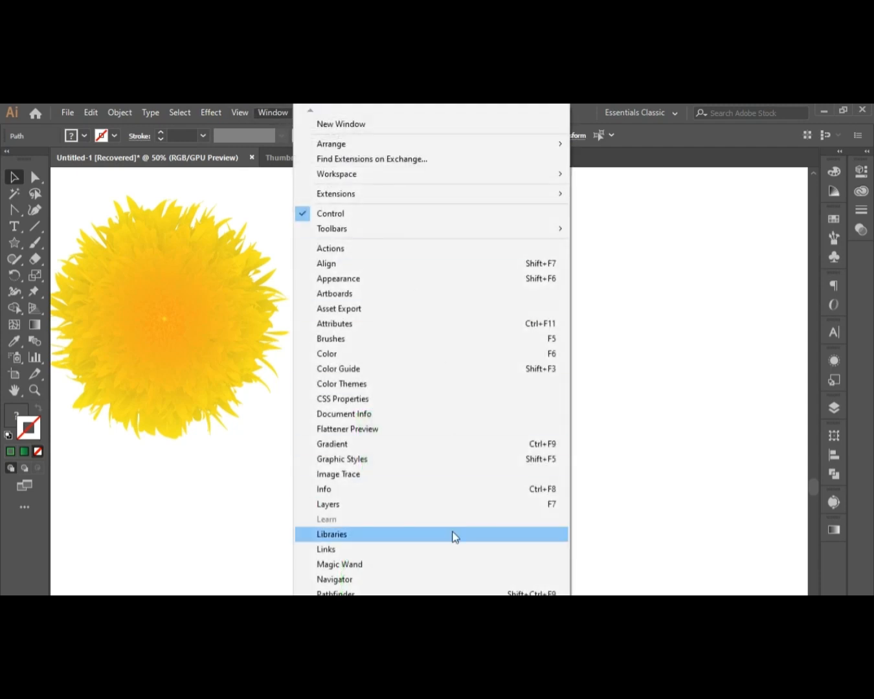
{"action": "left_click", "coordinate": [451, 337]}
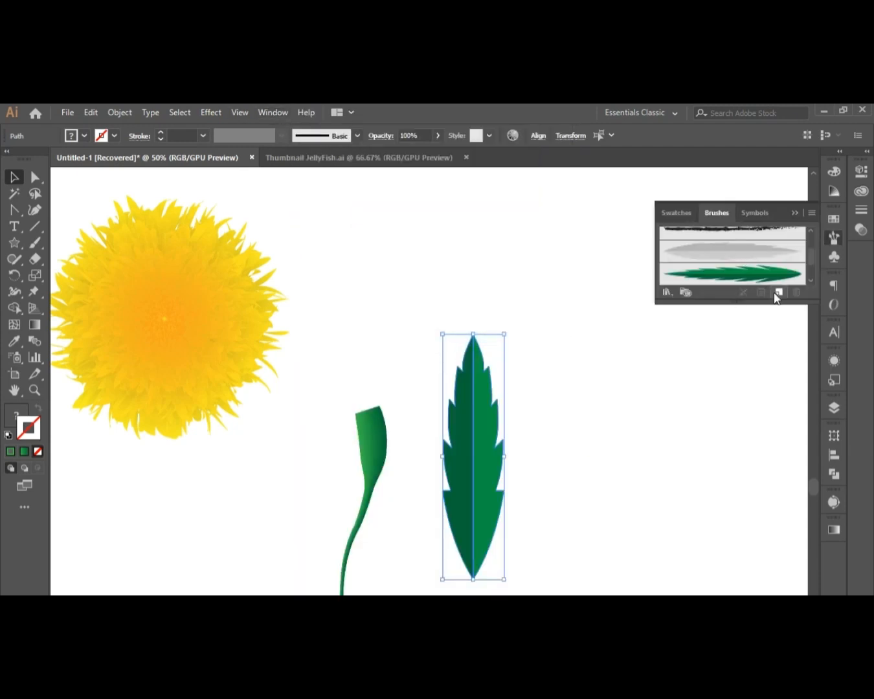
{"action": "left_click", "coordinate": [778, 293]}
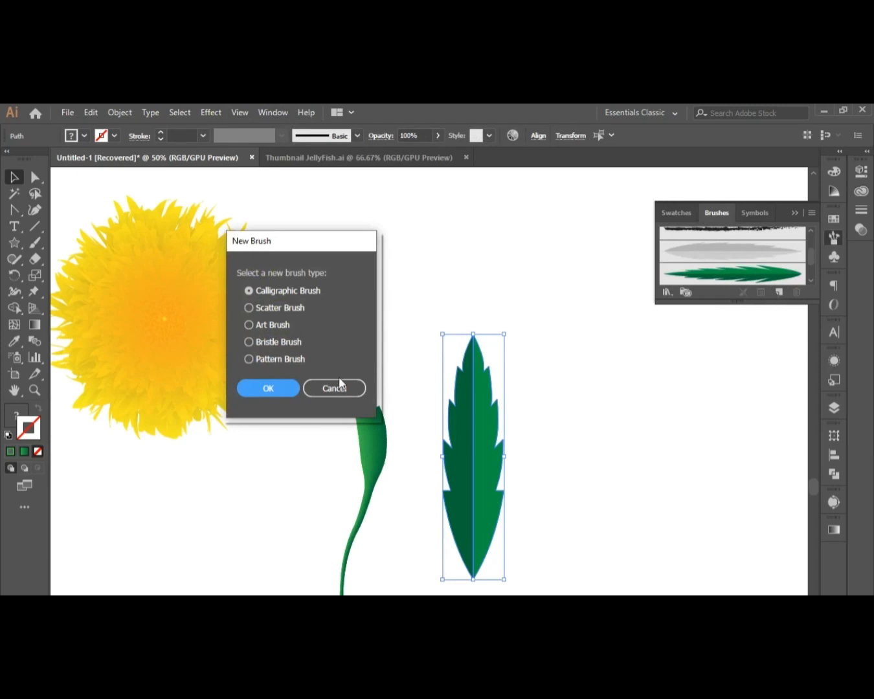
{"action": "left_click", "coordinate": [288, 323]}
{"action": "left_click", "coordinate": [272, 387]}
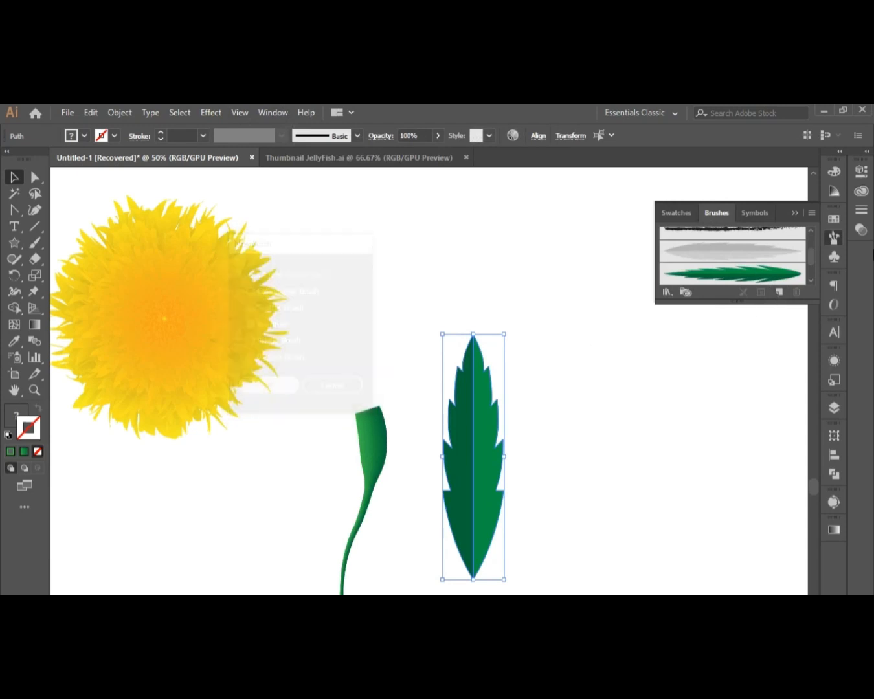
Step: Name the art brush "leaf", set it to Scale Proportionately, upward direction and Tints and Shades colorization, and create it
{"action": "left_click_drag", "start_coordinate": [189, 215], "coordinate": [281, 180]}
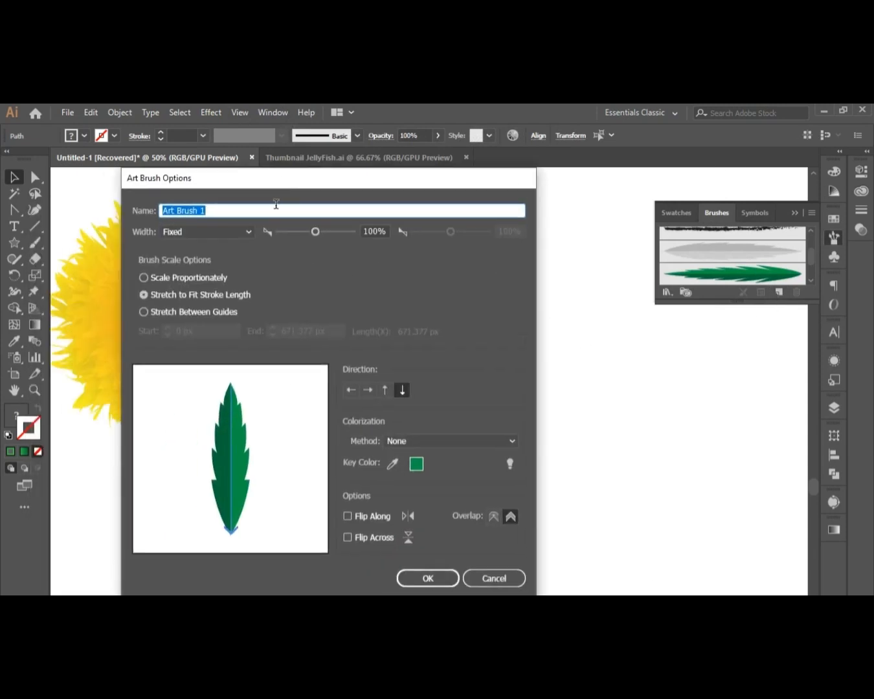
{"action": "key", "text": "BackSpace"}
{"action": "left_click", "coordinate": [246, 234]}
{"action": "left_click", "coordinate": [251, 233]}
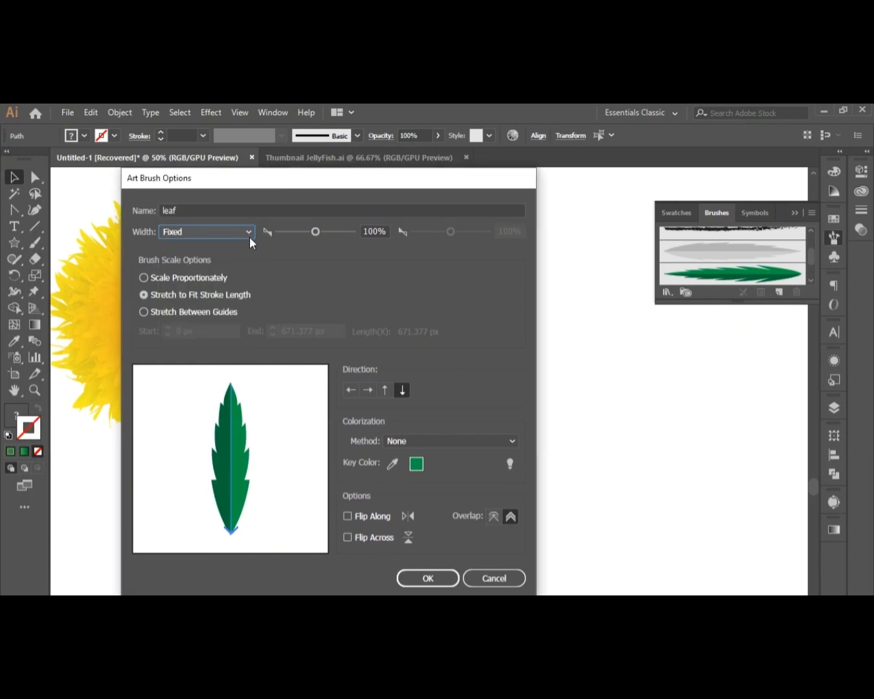
{"action": "left_click", "coordinate": [163, 278]}
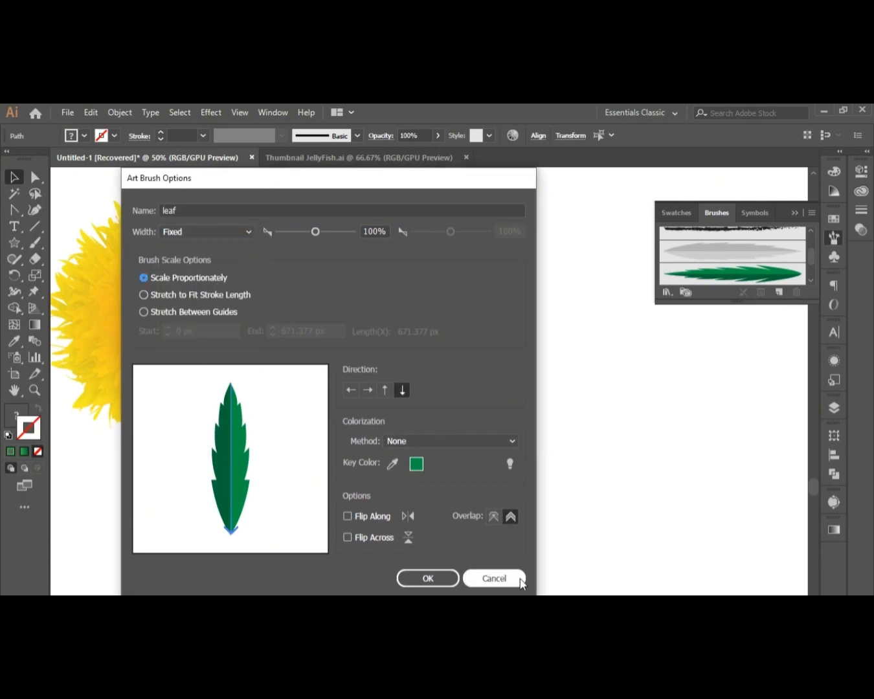
{"action": "left_click", "coordinate": [391, 391]}
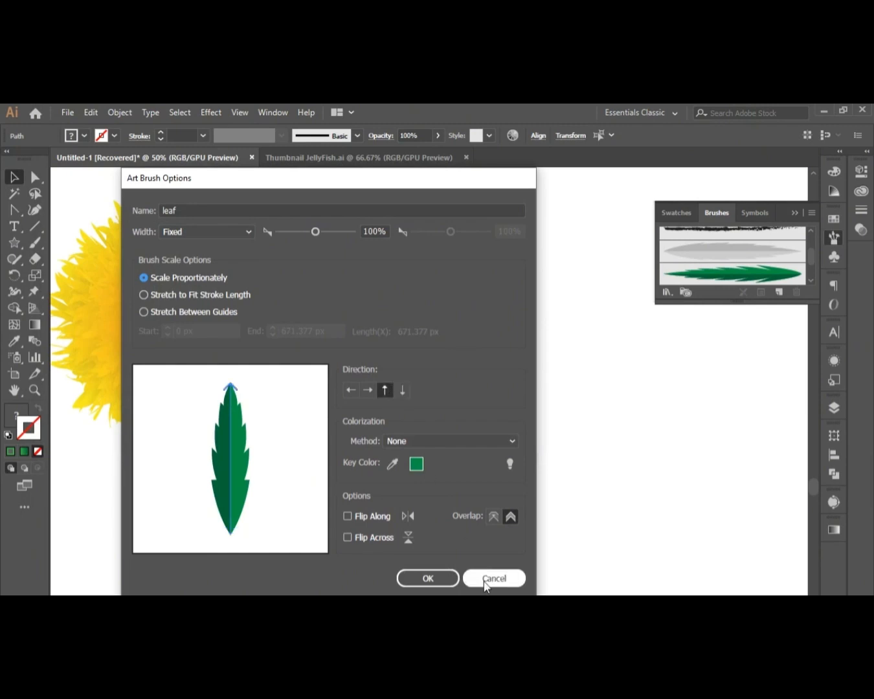
{"action": "left_click", "coordinate": [448, 442]}
{"action": "left_click", "coordinate": [448, 486]}
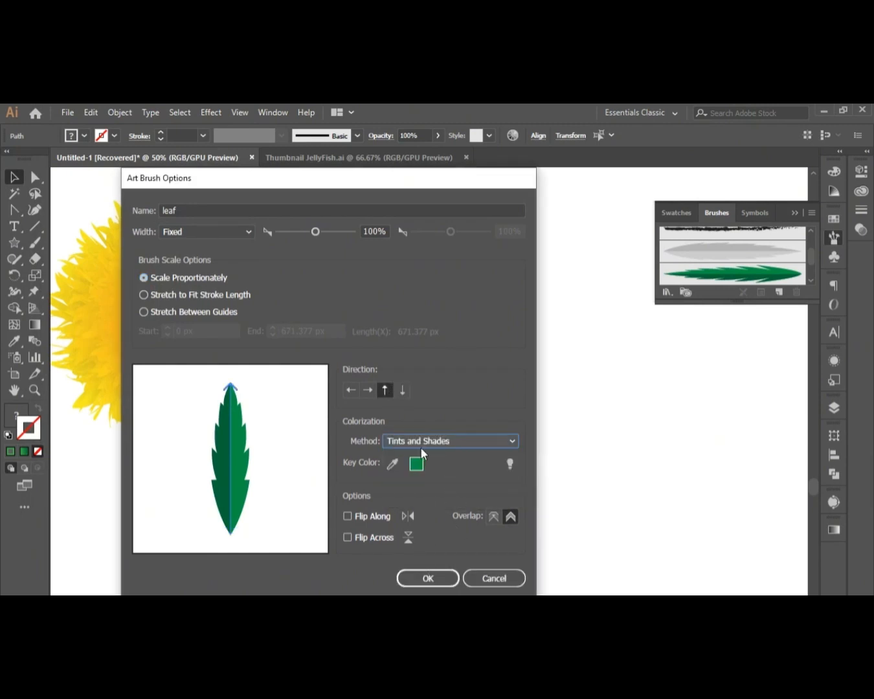
{"action": "left_click", "coordinate": [426, 579]}
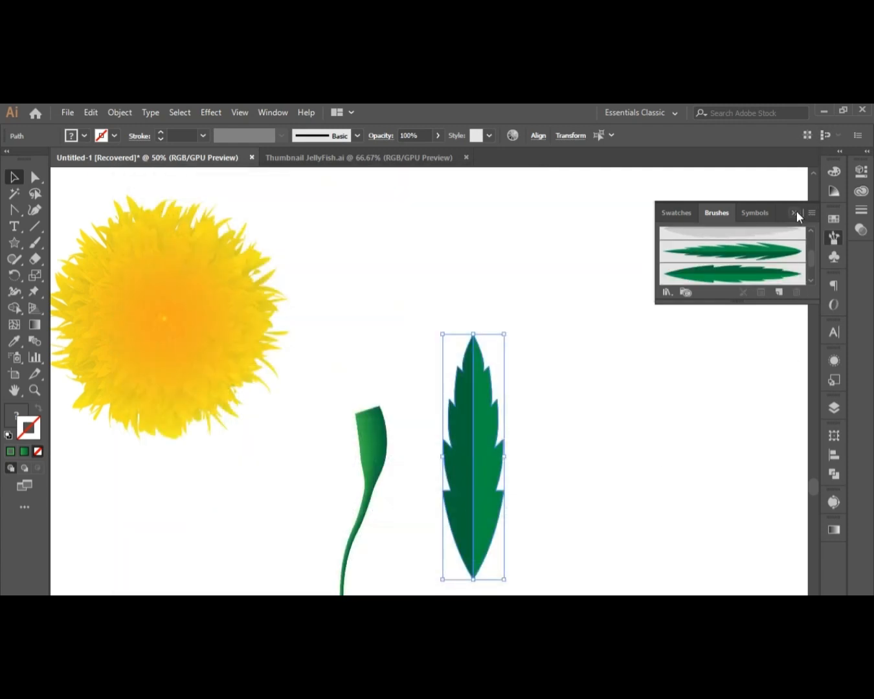
Step: Delete the original two-tone leaf artwork from the canvas and shift the stem slightly up and to the left
{"action": "left_click", "coordinate": [795, 212]}
{"action": "key", "text": "Delete"}
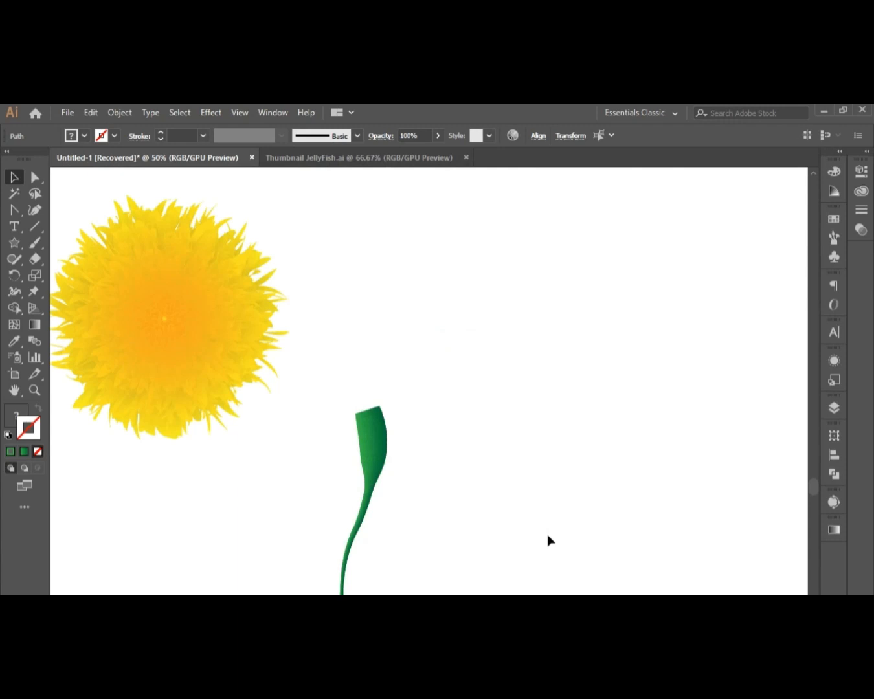
{"action": "key", "text": "ctrl+z"}
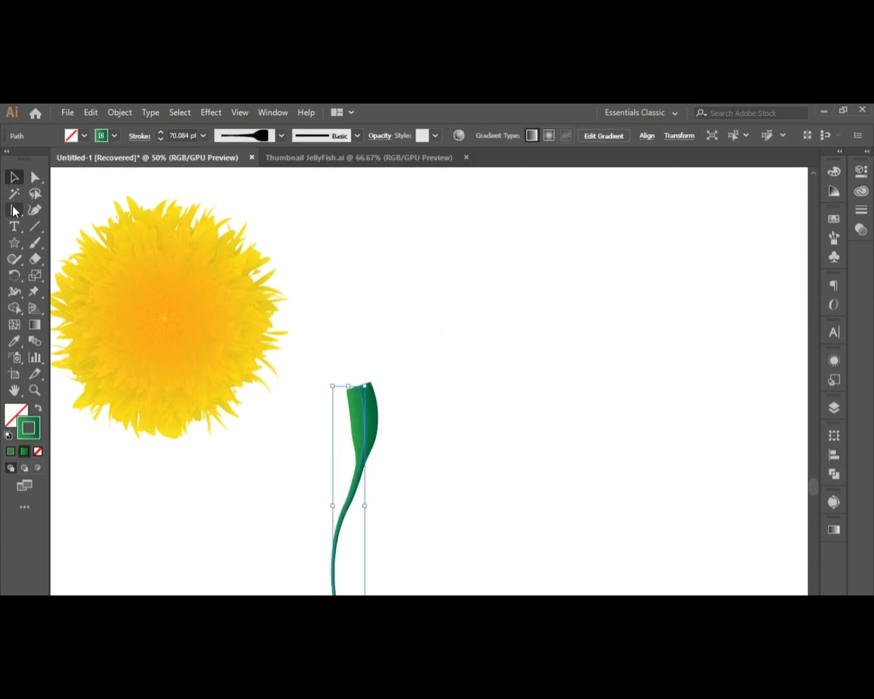
Step: Draw an open S-shaped curve rising to the right of the stem with the Pen tool, and move it slightly closer to the stem
{"action": "left_click_drag", "start_coordinate": [14, 209], "coordinate": [61, 214]}
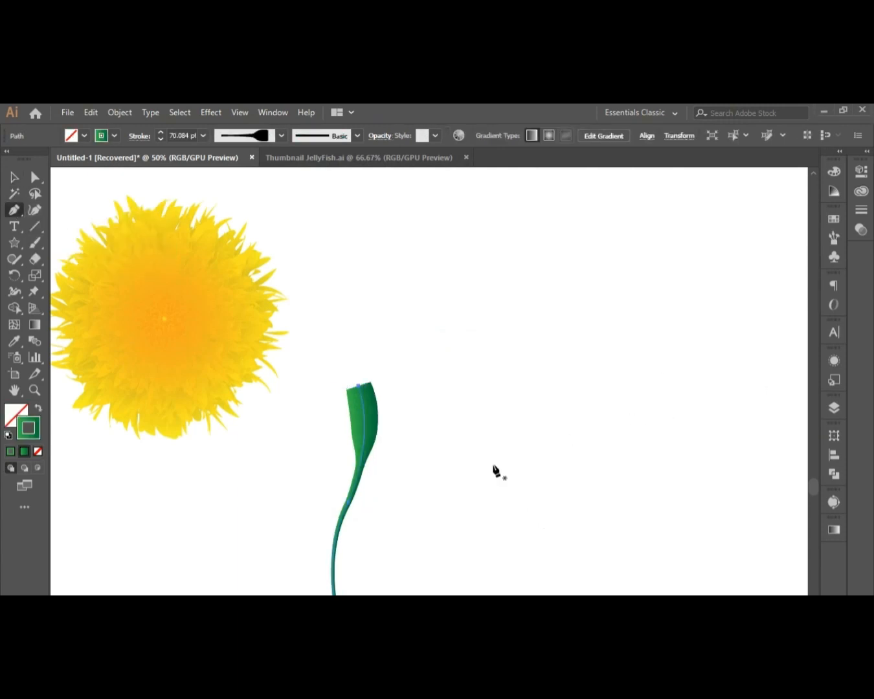
{"action": "left_click", "coordinate": [480, 485]}
{"action": "left_click_drag", "start_coordinate": [563, 387], "coordinate": [627, 374]}
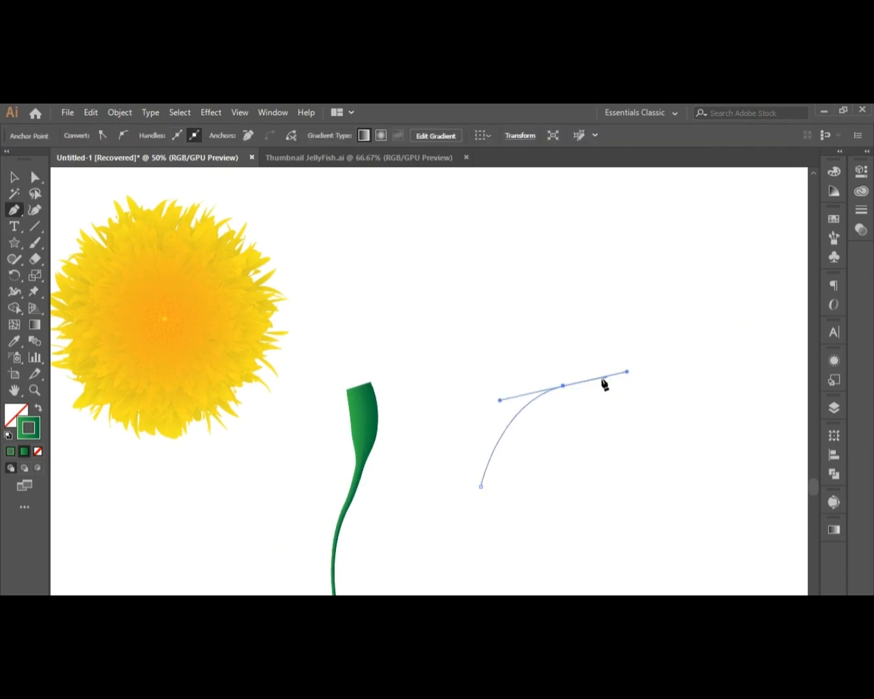
{"action": "left_click", "coordinate": [563, 386]}
{"action": "left_click_drag", "start_coordinate": [600, 331], "coordinate": [608, 283]}
{"action": "key", "text": "v"}
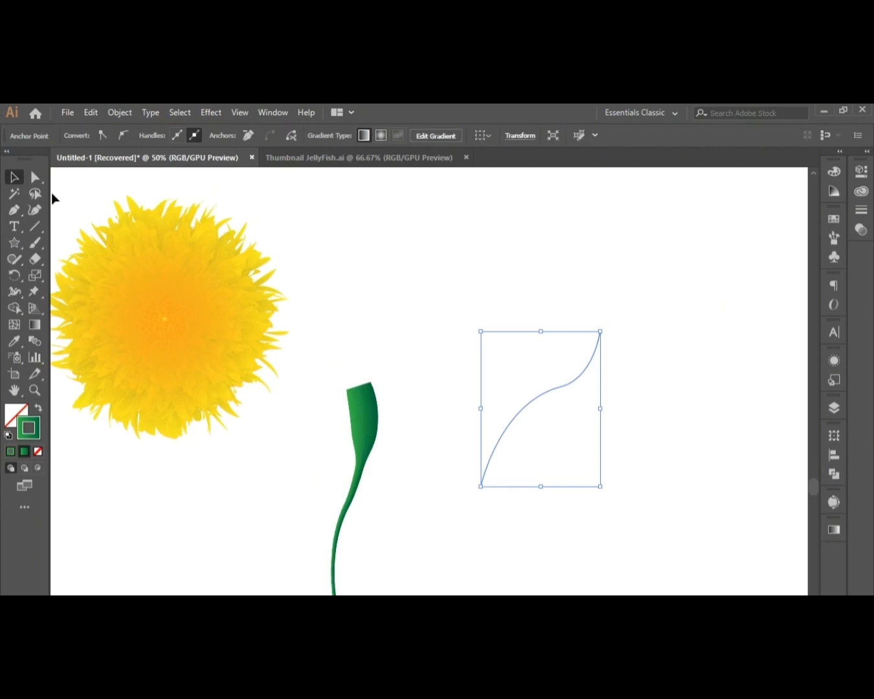
{"action": "left_click_drag", "start_coordinate": [579, 380], "coordinate": [548, 394]}
Step: Set the S-curve's stroke weight to 5 pt
{"action": "left_click", "coordinate": [137, 136]}
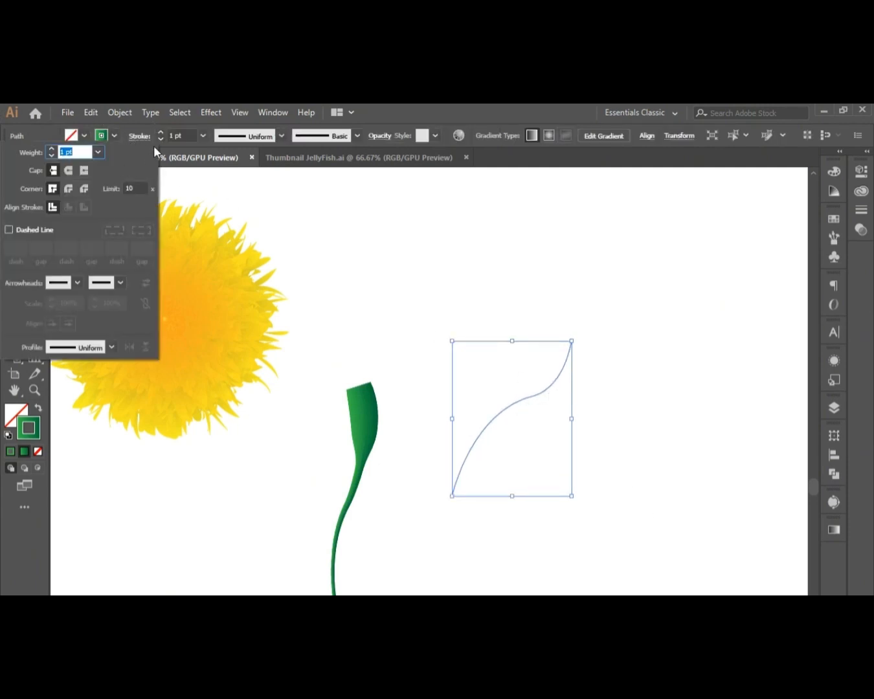
{"action": "left_click", "coordinate": [203, 136]}
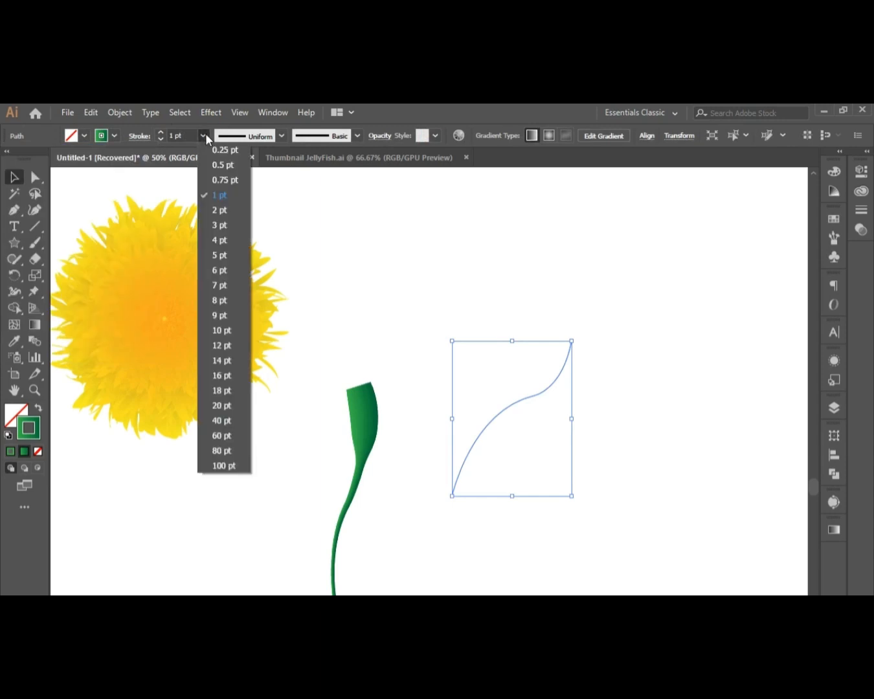
{"action": "left_click", "coordinate": [218, 255]}
{"action": "left_click", "coordinate": [624, 375]}
Step: Give the S-curve a projecting cap, a bevel join and a 7 pt stroke weight, and deselect it
{"action": "left_click_drag", "start_coordinate": [502, 312], "coordinate": [609, 492]}
{"action": "left_click", "coordinate": [860, 209]}
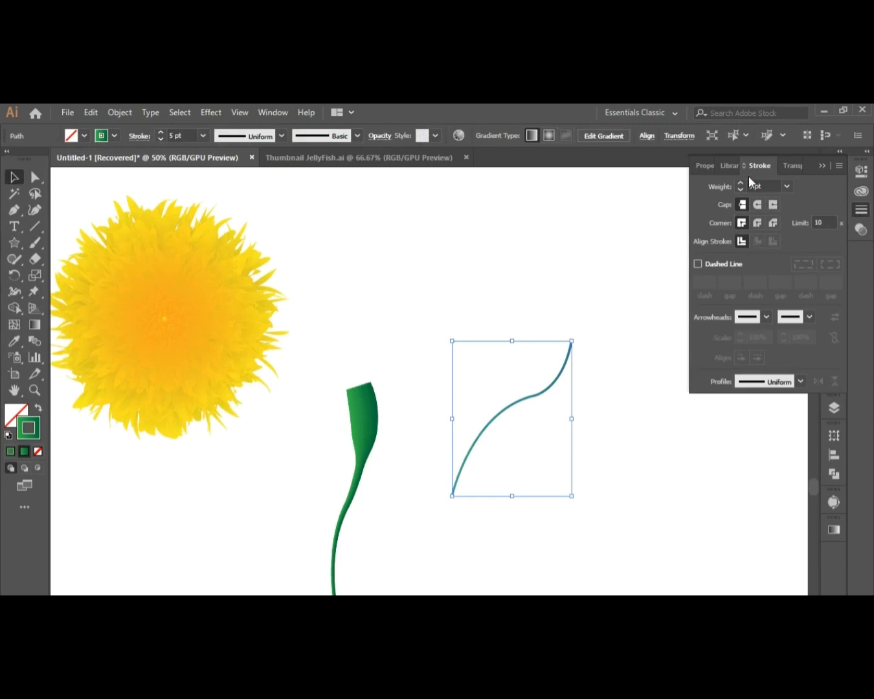
{"action": "left_click", "coordinate": [772, 223]}
{"action": "left_click", "coordinate": [773, 205]}
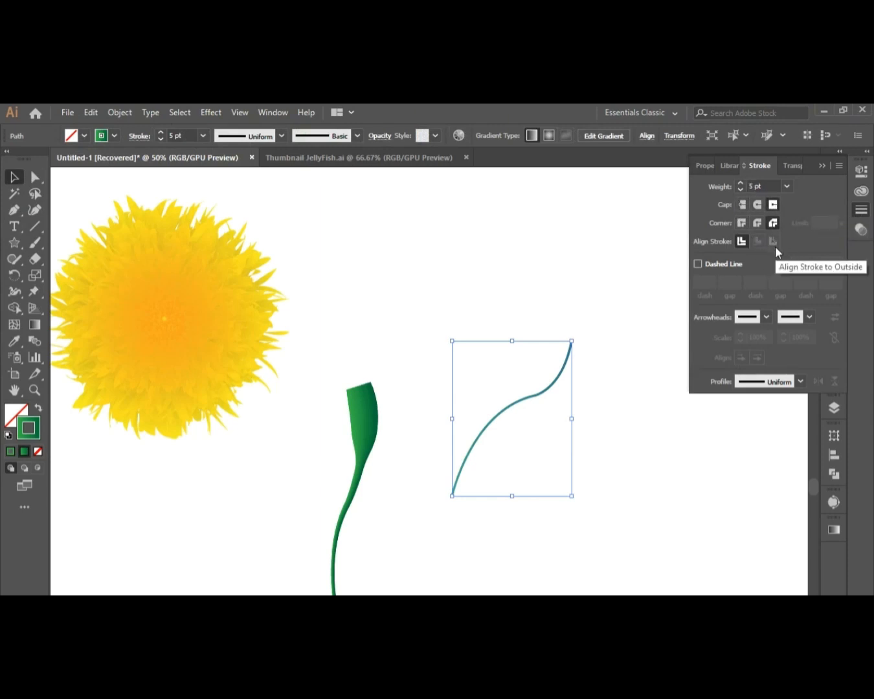
{"action": "left_click", "coordinate": [786, 186]}
{"action": "left_click", "coordinate": [808, 330]}
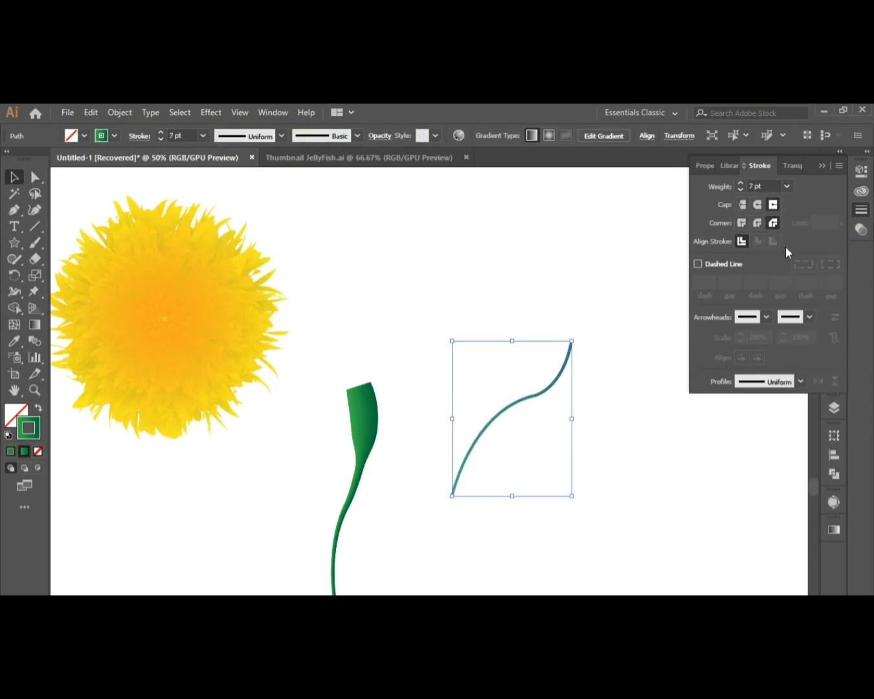
{"action": "left_click", "coordinate": [711, 466]}
Step: Apply the linear green gradient to the S-curve's stroke, and leave the curve selected
{"action": "left_click_drag", "start_coordinate": [526, 298], "coordinate": [598, 493]}
{"action": "left_click", "coordinate": [822, 166]}
{"action": "left_click", "coordinate": [830, 530]}
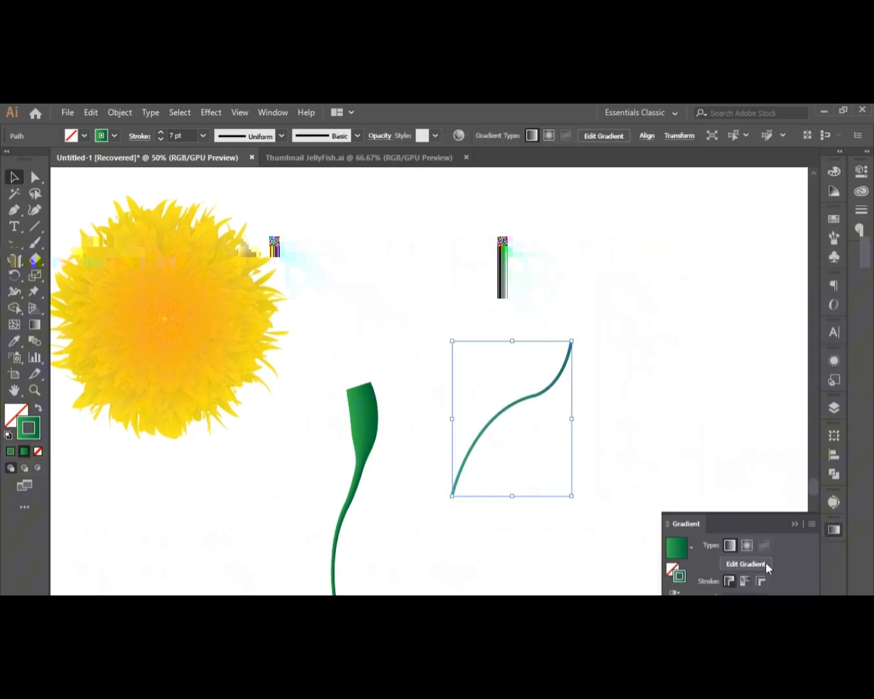
{"action": "left_click", "coordinate": [730, 544]}
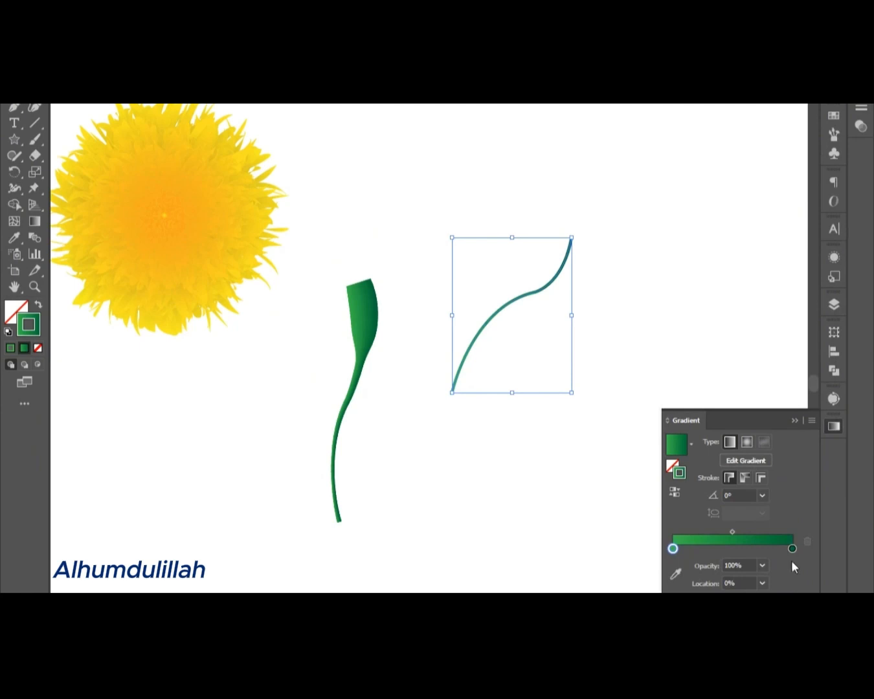
{"action": "left_click", "coordinate": [798, 420]}
{"action": "left_click", "coordinate": [538, 415]}
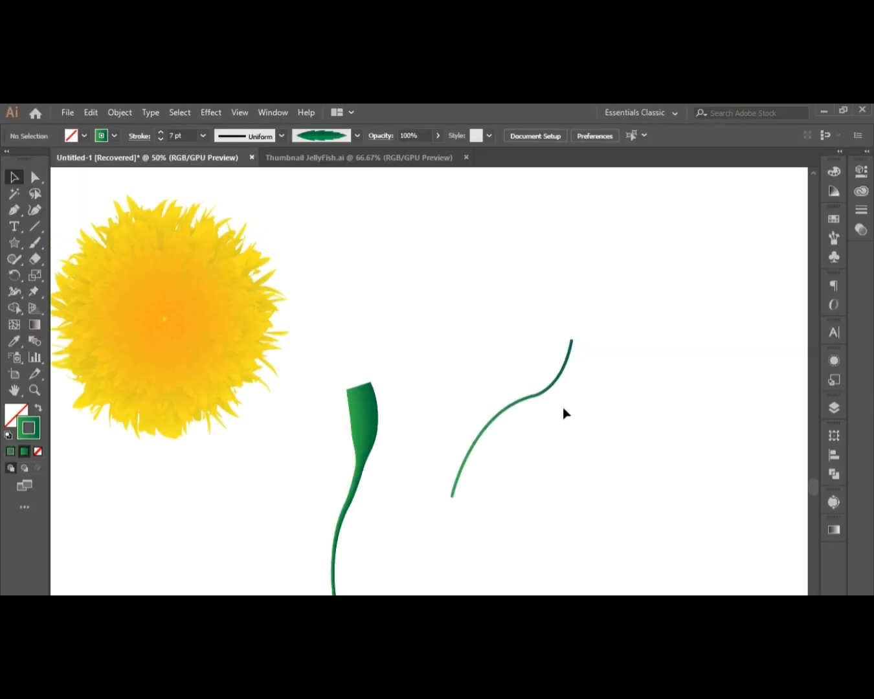
{"action": "left_click", "coordinate": [570, 344]}
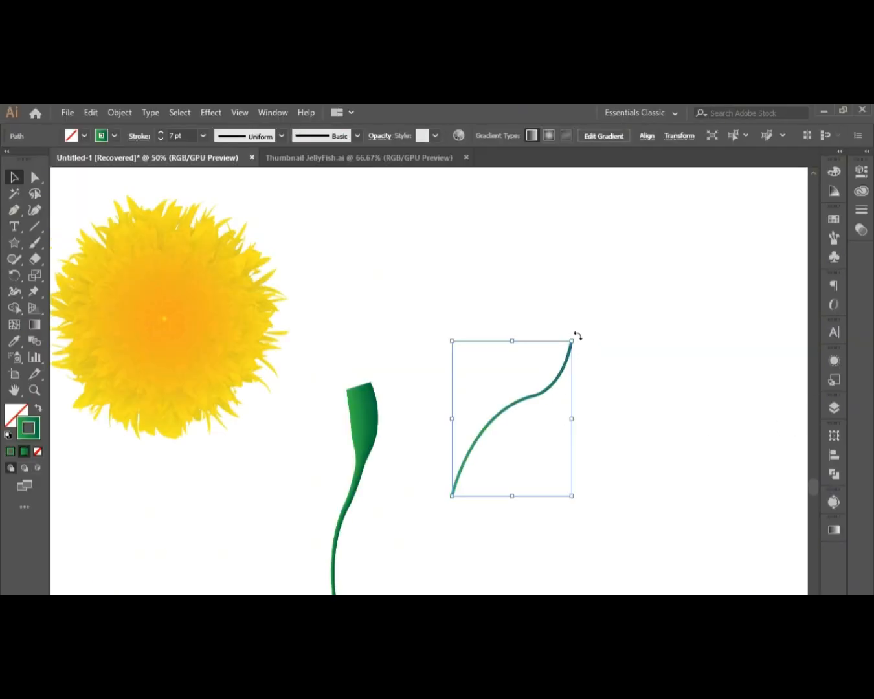
Step: Rotate the S-curve counterclockwise so it stands more upright, and move it slightly lower
{"action": "left_click_drag", "start_coordinate": [578, 338], "coordinate": [549, 293]}
{"action": "left_click_drag", "start_coordinate": [513, 413], "coordinate": [529, 446]}
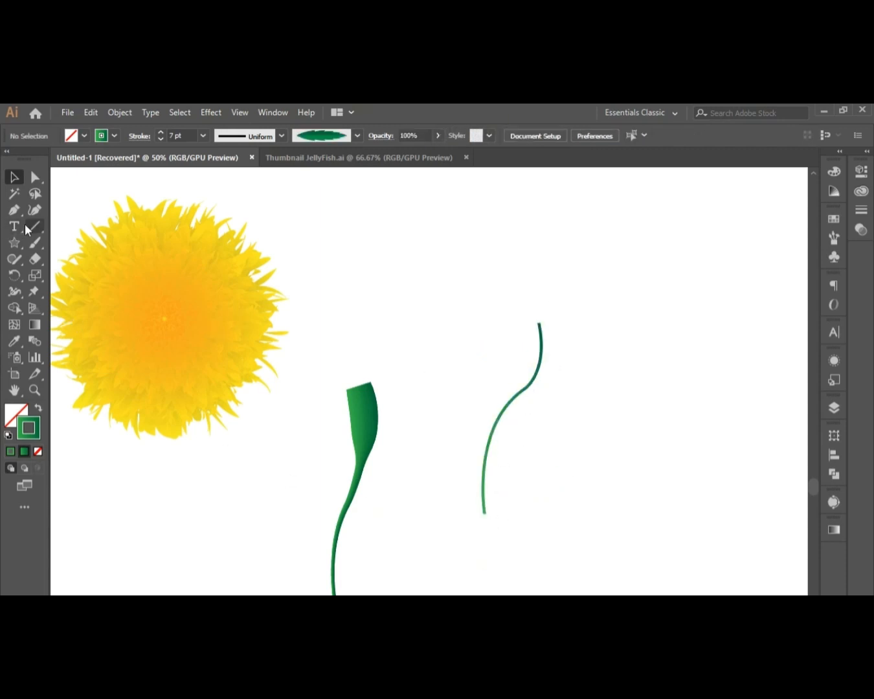
Step: Paint small serrated leaves on both sides of the S-curve's upper half with the Paintbrush and the dark green leaf art brush
{"action": "left_click", "coordinate": [32, 245]}
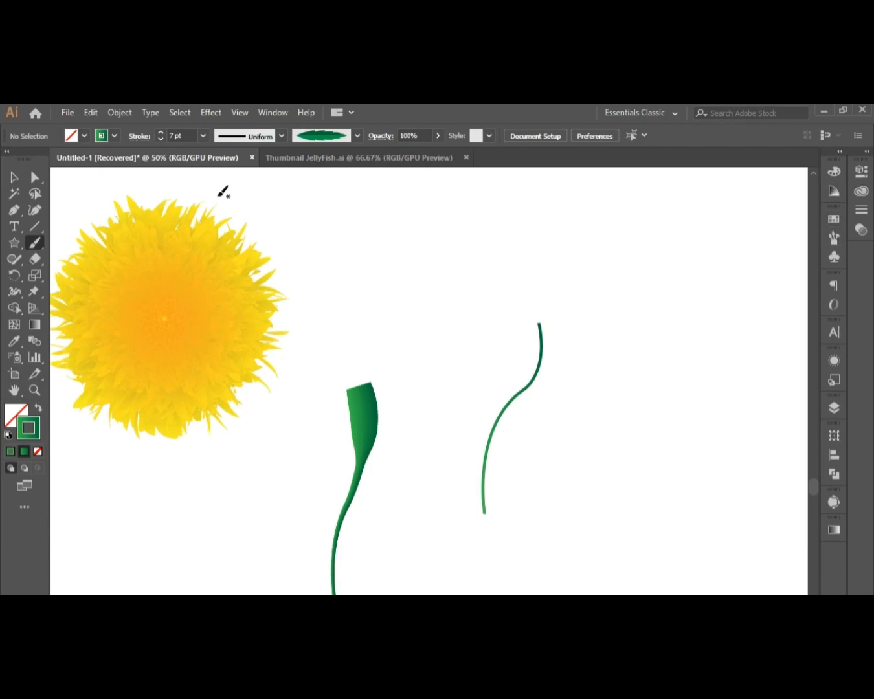
{"action": "double_click", "coordinate": [33, 244]}
{"action": "mouse_move", "coordinate": [441, 327]}
{"action": "left_mouse_down"}
{"action": "mouse_move", "coordinate": [575, 293]}
{"action": "mouse_move", "coordinate": [608, 268]}
{"action": "left_mouse_up"}
{"action": "left_click", "coordinate": [610, 469]}
{"action": "left_click", "coordinate": [284, 112]}
{"action": "left_click", "coordinate": [508, 338]}
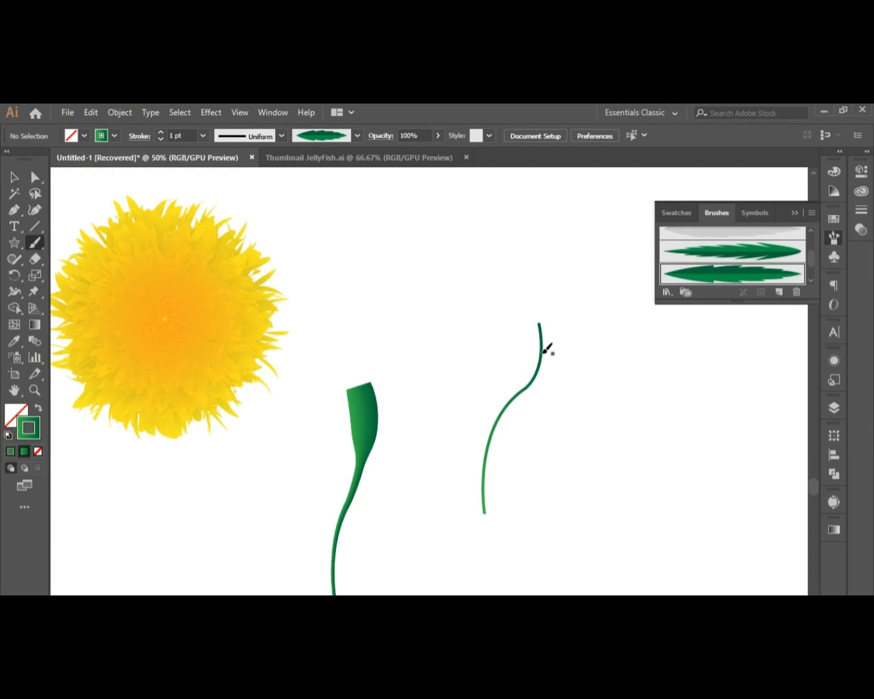
{"action": "mouse_move", "coordinate": [573, 335]}
{"action": "left_mouse_down"}
{"action": "mouse_move", "coordinate": [551, 324]}
{"action": "mouse_move", "coordinate": [559, 318]}
{"action": "mouse_move", "coordinate": [537, 321]}
{"action": "mouse_move", "coordinate": [532, 296]}
{"action": "left_mouse_up"}
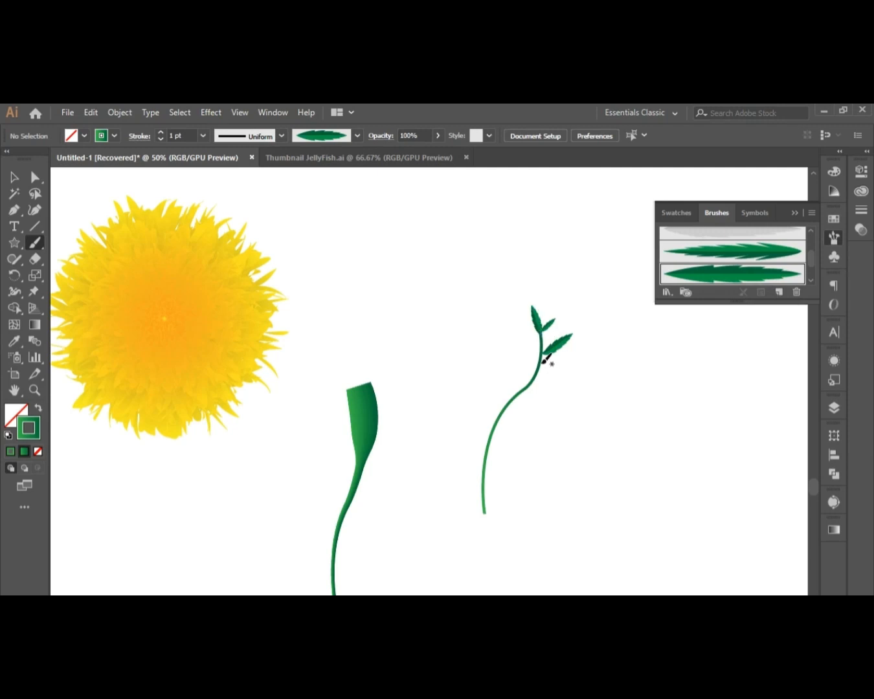
{"action": "left_click_drag", "start_coordinate": [544, 353], "coordinate": [525, 324]}
{"action": "mouse_move", "coordinate": [537, 373]}
{"action": "left_mouse_down"}
{"action": "mouse_move", "coordinate": [509, 344]}
{"action": "mouse_move", "coordinate": [497, 364]}
{"action": "mouse_move", "coordinate": [493, 352]}
{"action": "mouse_move", "coordinate": [560, 374]}
{"action": "mouse_move", "coordinate": [575, 360]}
{"action": "left_mouse_up"}
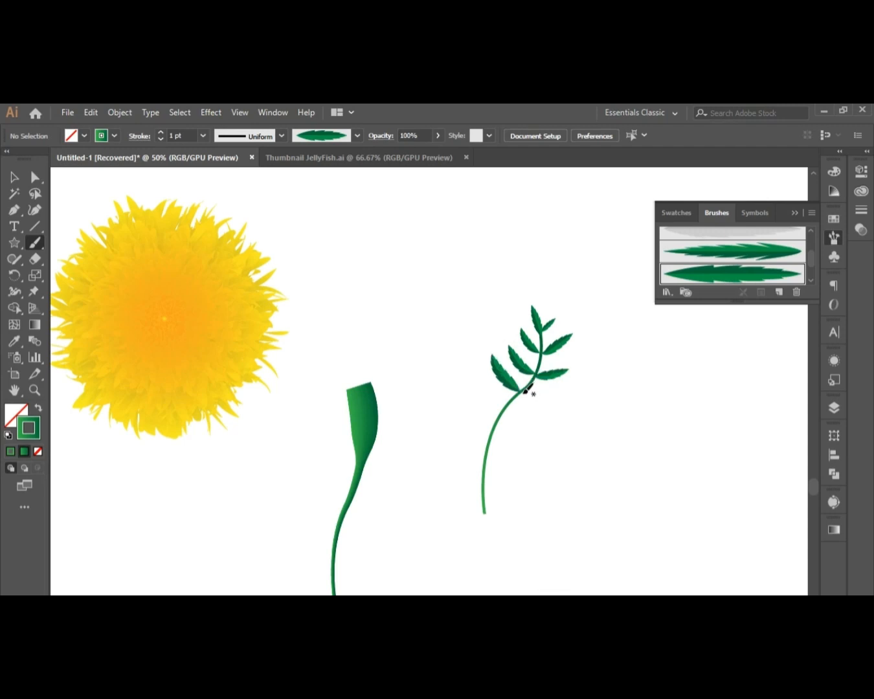
{"action": "left_click_drag", "start_coordinate": [527, 393], "coordinate": [562, 384]}
{"action": "mouse_move", "coordinate": [505, 407]}
{"action": "left_mouse_down"}
{"action": "mouse_move", "coordinate": [481, 368]}
{"action": "mouse_move", "coordinate": [550, 414]}
{"action": "left_mouse_up"}
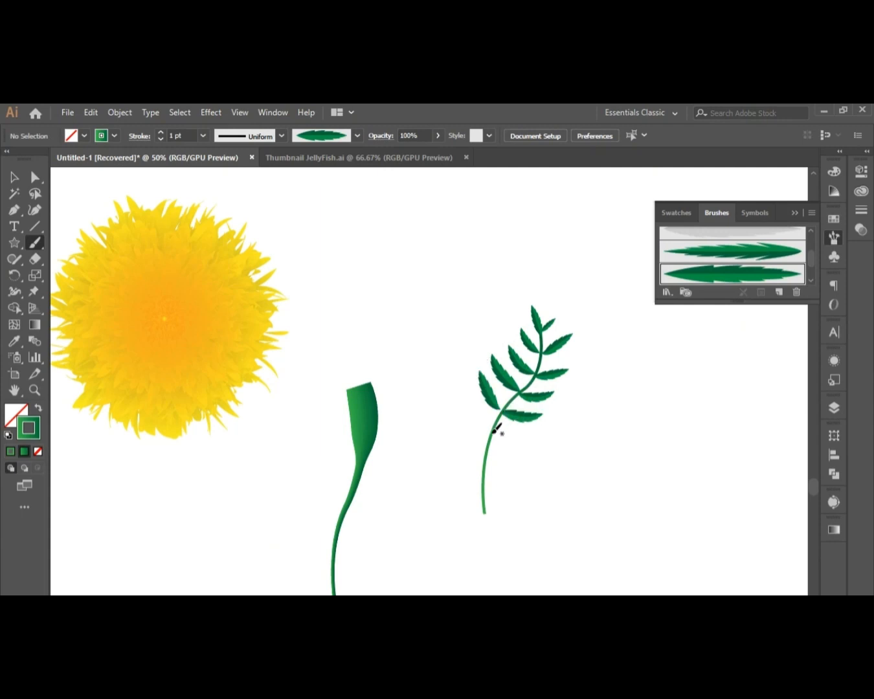
Step: Paint larger serrated leaves on both sides of the S-curve's lower half, redrawing the oversized lowest right one smaller
{"action": "left_click_drag", "start_coordinate": [487, 424], "coordinate": [457, 381]}
{"action": "mouse_move", "coordinate": [499, 433]}
{"action": "left_mouse_down"}
{"action": "mouse_move", "coordinate": [522, 446]}
{"action": "mouse_move", "coordinate": [551, 440]}
{"action": "left_mouse_up"}
{"action": "mouse_move", "coordinate": [489, 455]}
{"action": "left_mouse_down"}
{"action": "mouse_move", "coordinate": [461, 436]}
{"action": "mouse_move", "coordinate": [444, 393]}
{"action": "left_mouse_up"}
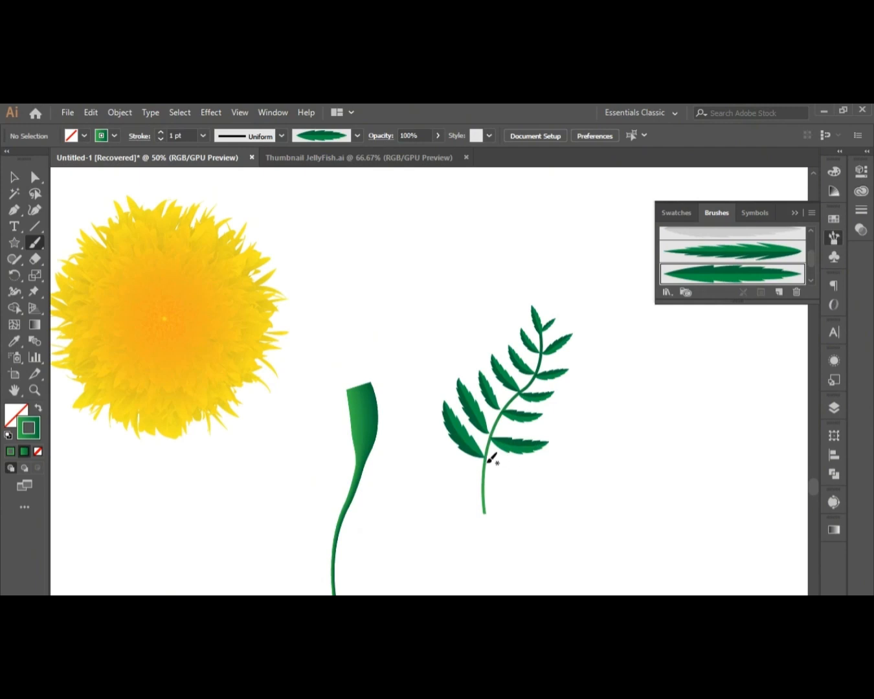
{"action": "mouse_move", "coordinate": [486, 457]}
{"action": "left_mouse_down"}
{"action": "mouse_move", "coordinate": [554, 479]}
{"action": "mouse_move", "coordinate": [576, 462]}
{"action": "left_mouse_up"}
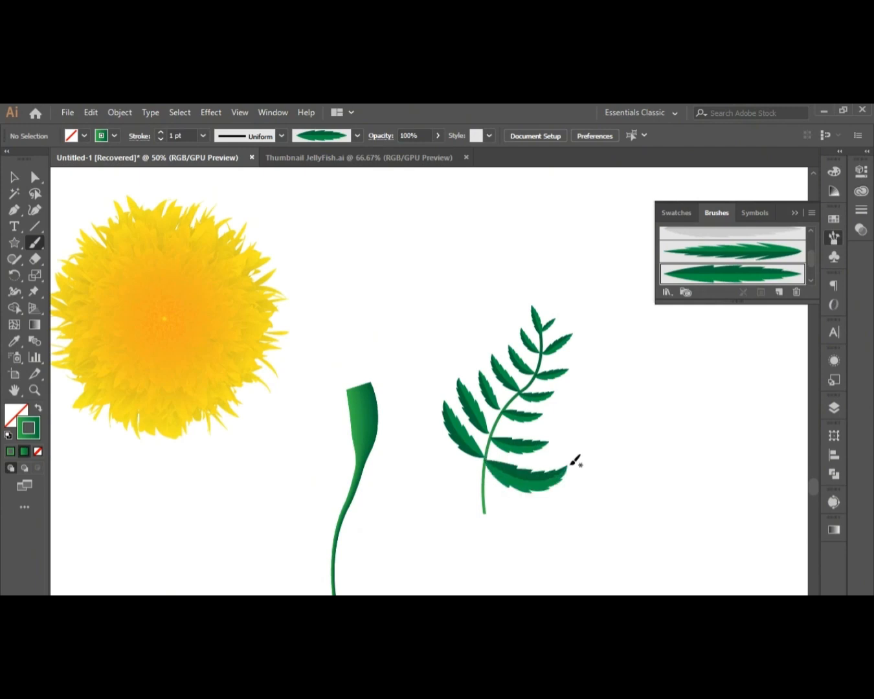
{"action": "key", "text": "ctrl+z"}
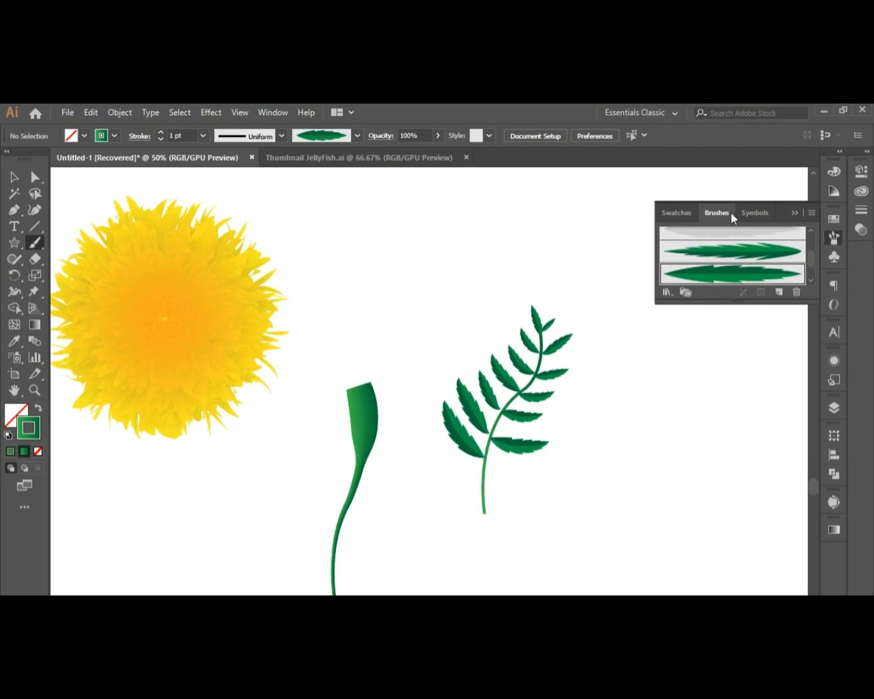
{"action": "mouse_move", "coordinate": [485, 468]}
{"action": "left_mouse_down"}
{"action": "mouse_move", "coordinate": [533, 460]}
{"action": "mouse_move", "coordinate": [541, 479]}
{"action": "left_mouse_up"}
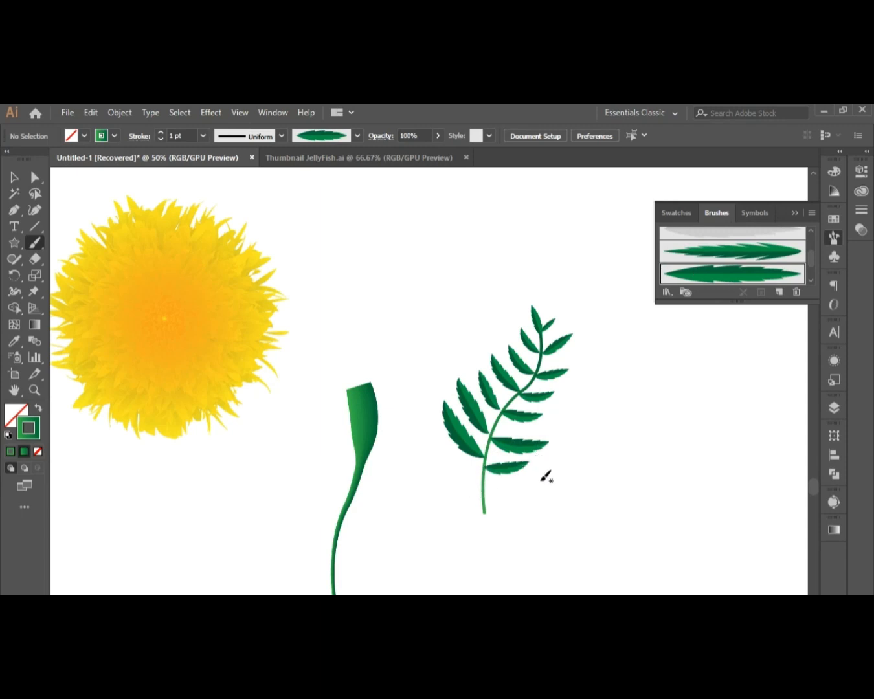
{"action": "left_click", "coordinate": [15, 177]}
{"action": "left_click", "coordinate": [791, 224]}
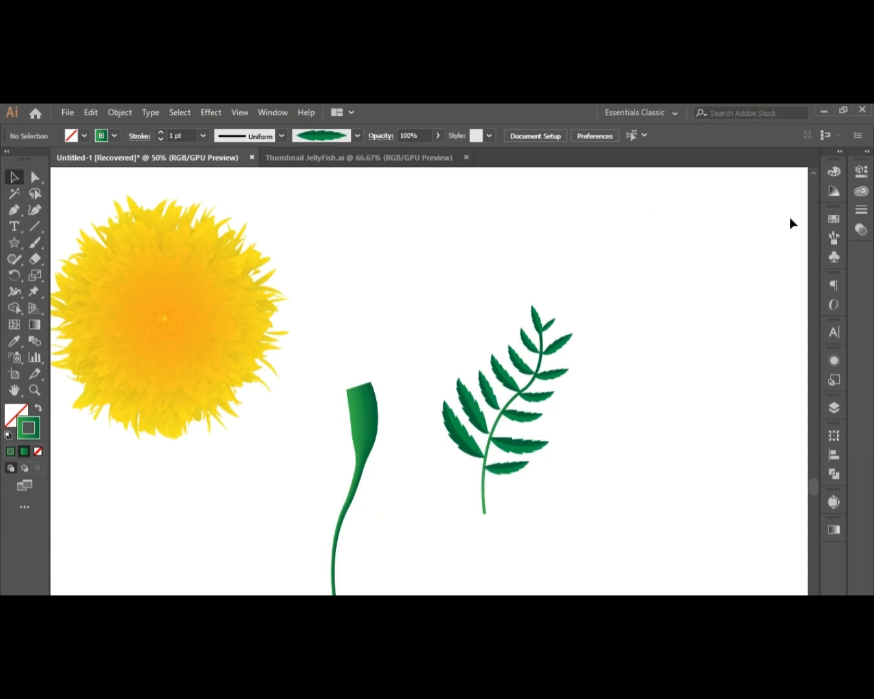
Step: Nudge the lowest leaves on both sides of the S-curve so their bases meet it in opposite pairs
{"action": "left_click", "coordinate": [475, 456]}
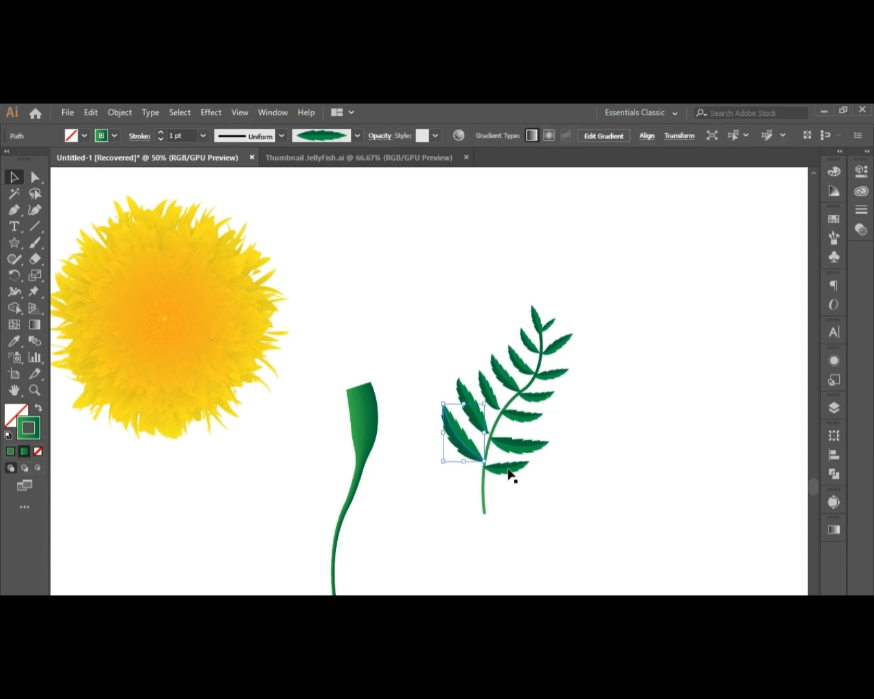
{"action": "left_click", "coordinate": [509, 471]}
{"action": "left_click", "coordinate": [516, 447]}
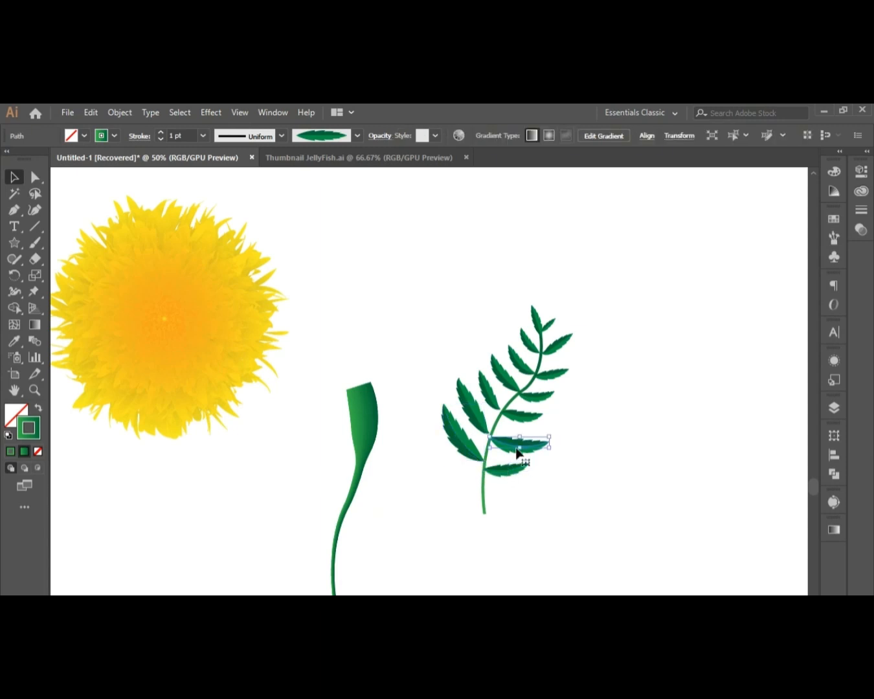
{"action": "left_click_drag", "start_coordinate": [483, 421], "coordinate": [486, 429]}
{"action": "left_click", "coordinate": [590, 447]}
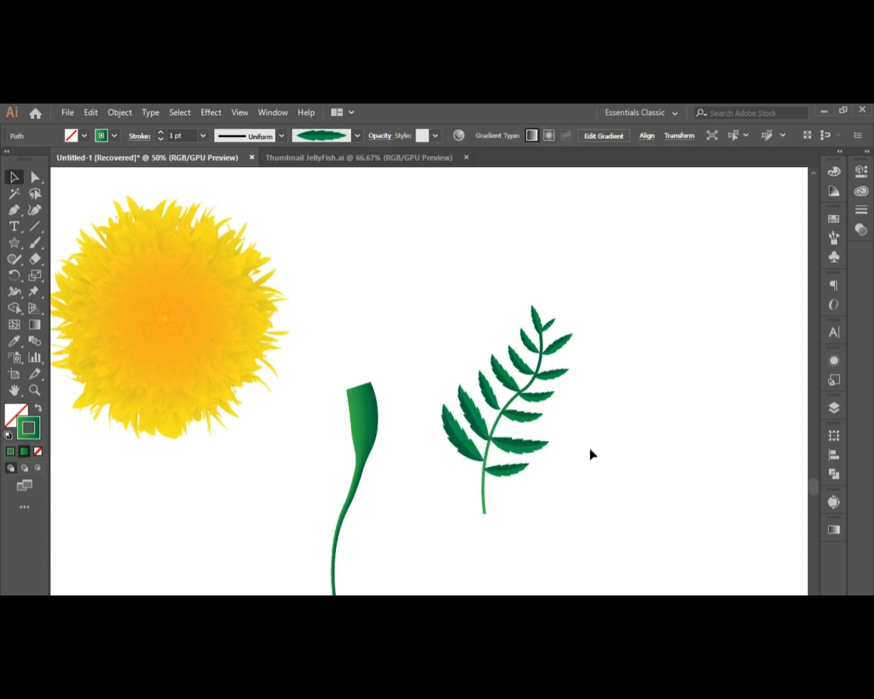
{"action": "left_click", "coordinate": [542, 446]}
{"action": "left_click_drag", "start_coordinate": [555, 454], "coordinate": [556, 449]}
{"action": "left_click", "coordinate": [707, 527]}
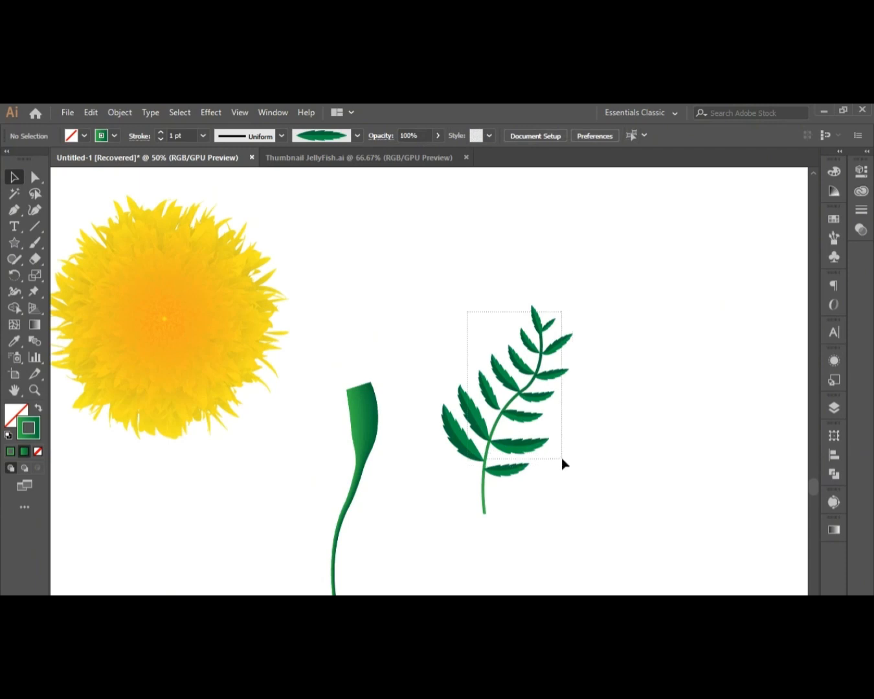
Step: Select the S-curve with all its leaves and group them into one leaf sprig
{"action": "left_click", "coordinate": [562, 458]}
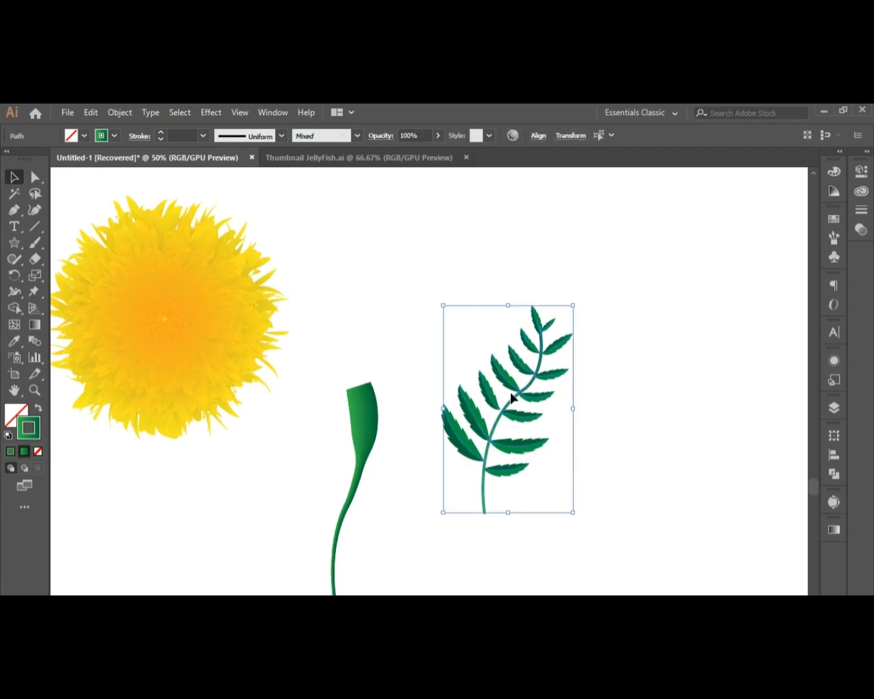
{"action": "right_click", "coordinate": [495, 427]}
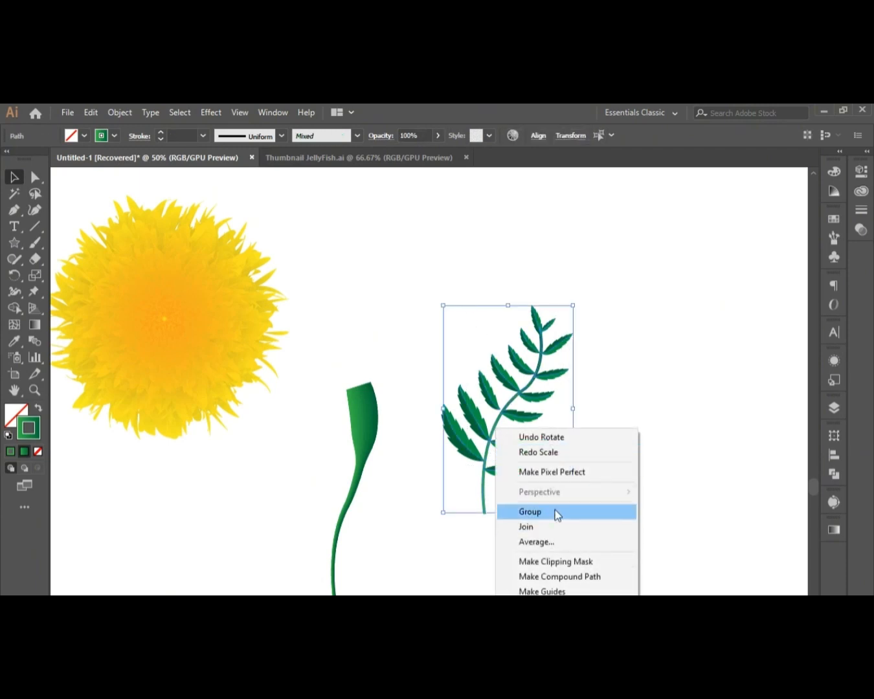
{"action": "left_click", "coordinate": [556, 513]}
Step: Make a copy of the leaf sprig reflected across the vertical axis, and place both sprigs below the flower
{"action": "right_click", "coordinate": [476, 384]}
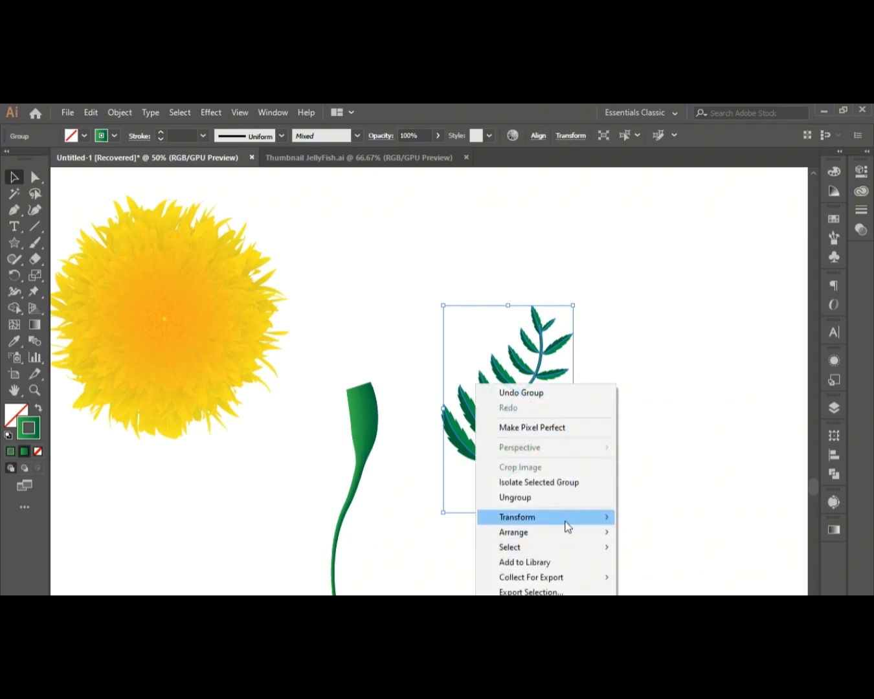
{"action": "mouse_move", "coordinate": [564, 518]}
{"action": "left_click", "coordinate": [717, 563]}
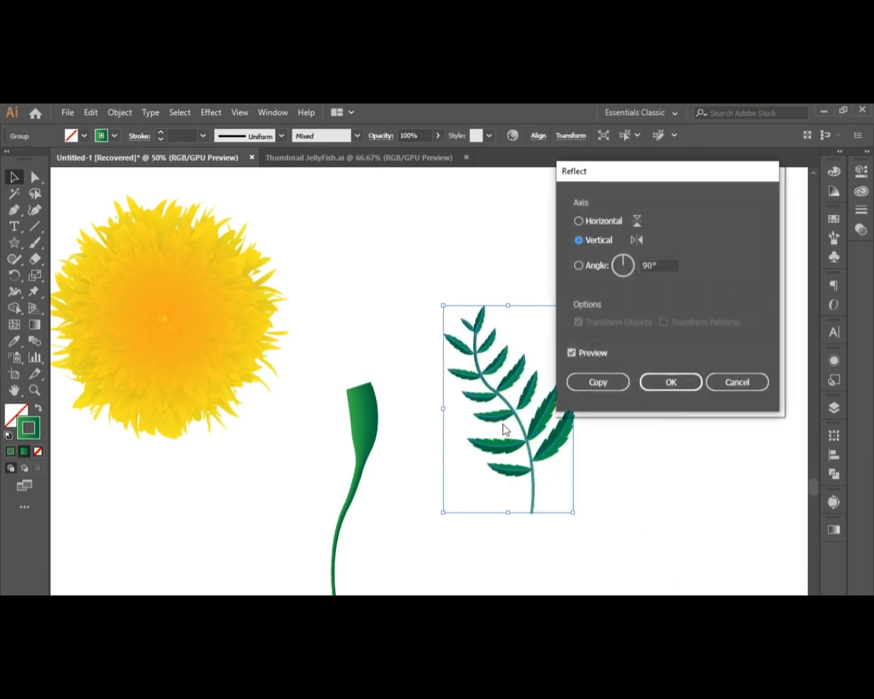
{"action": "left_click", "coordinate": [584, 387]}
{"action": "left_click_drag", "start_coordinate": [530, 433], "coordinate": [153, 592]}
{"action": "left_click_drag", "start_coordinate": [524, 405], "coordinate": [197, 585]}
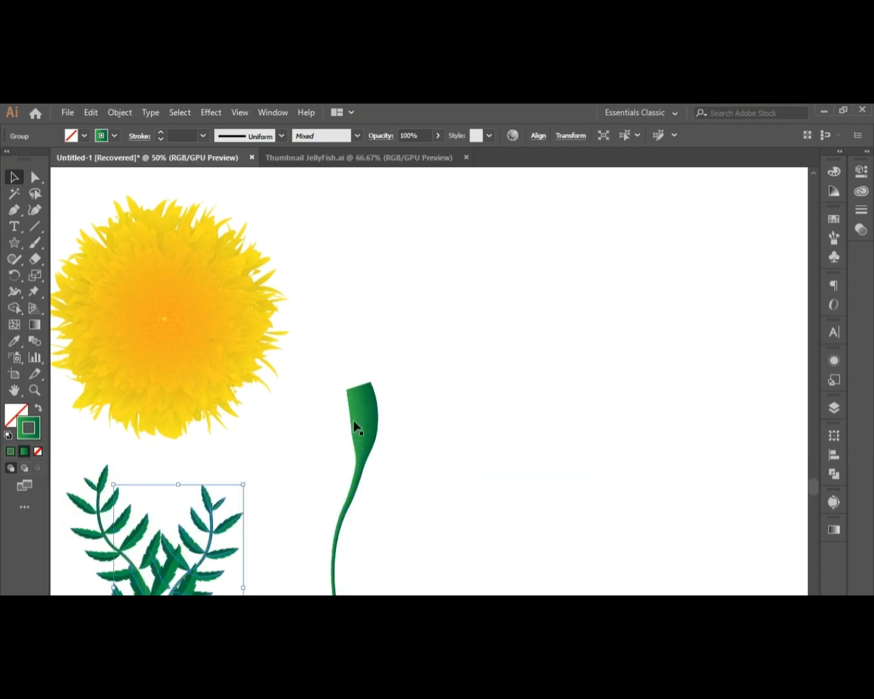
Step: Move the green gradient stem to the right into the empty area and stretch it slightly taller and wider
{"action": "left_click_drag", "start_coordinate": [356, 421], "coordinate": [525, 423]}
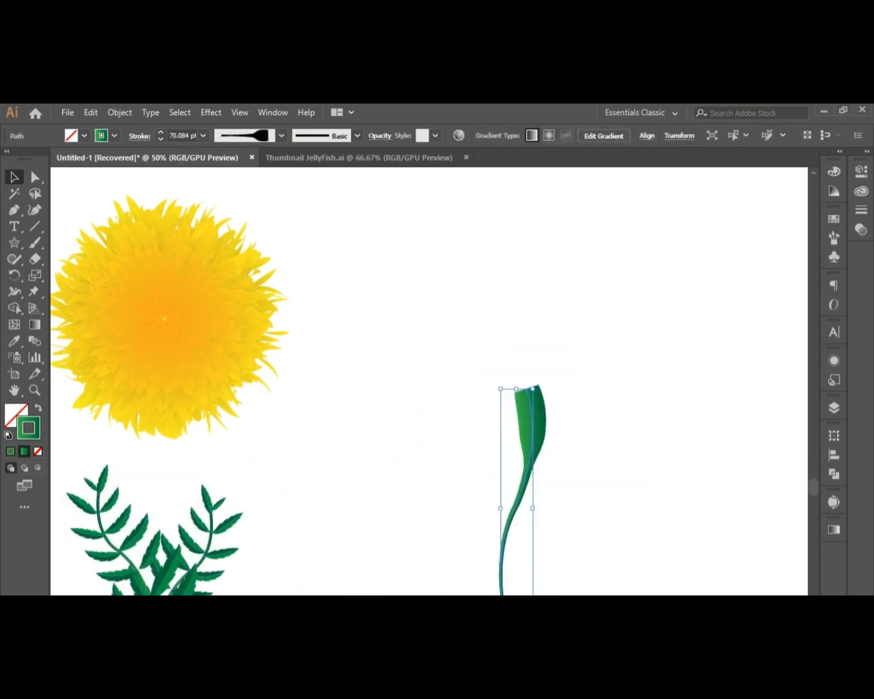
{"action": "left_click_drag", "start_coordinate": [532, 627], "coordinate": [543, 698]}
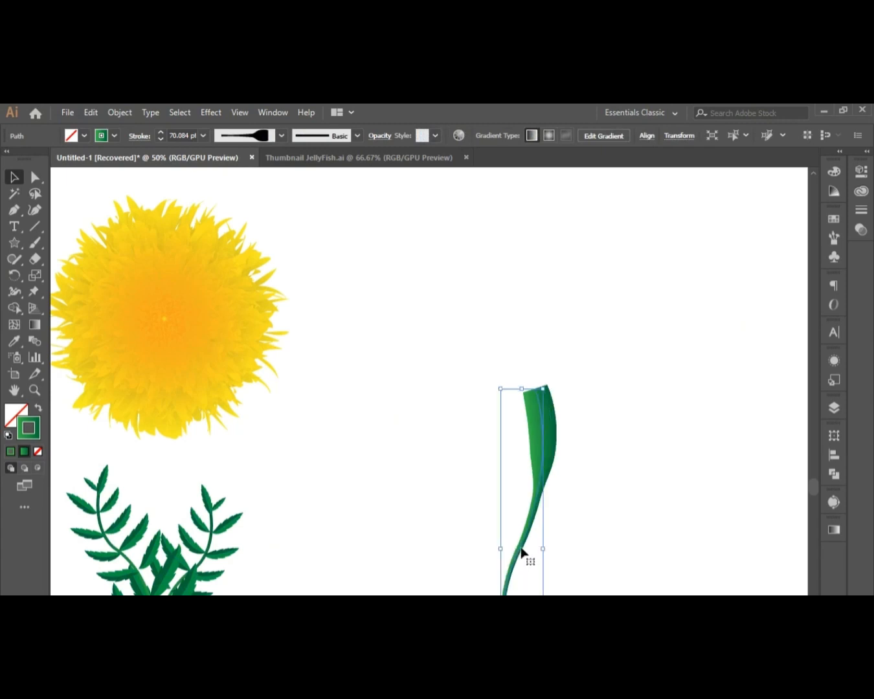
{"action": "left_click_drag", "start_coordinate": [523, 554], "coordinate": [485, 553]}
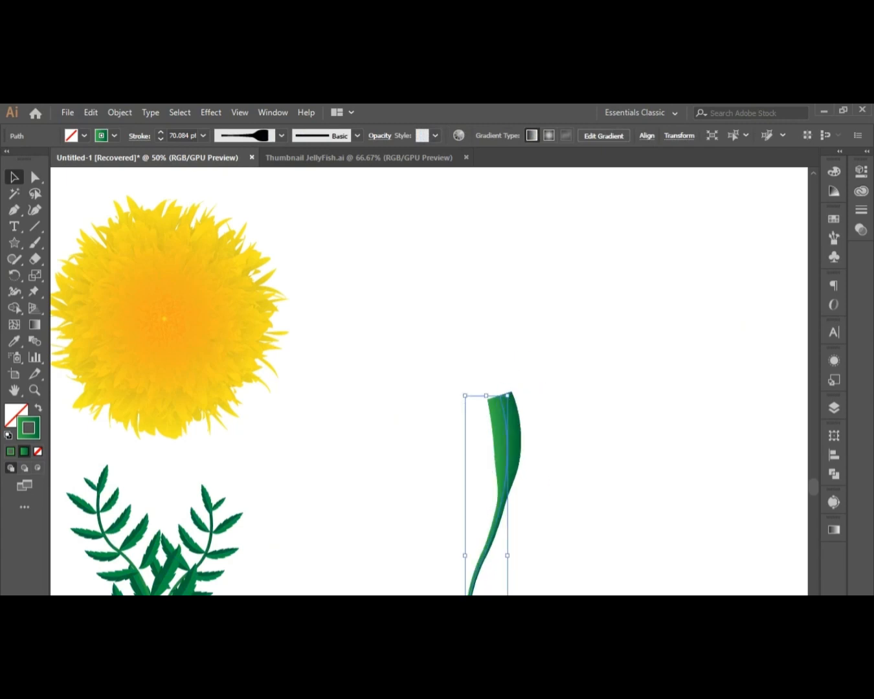
Step: Duplicate the green stem to its left and reflect the copy across the vertical axis
{"action": "left_click_drag", "start_coordinate": [503, 465], "coordinate": [449, 501]}
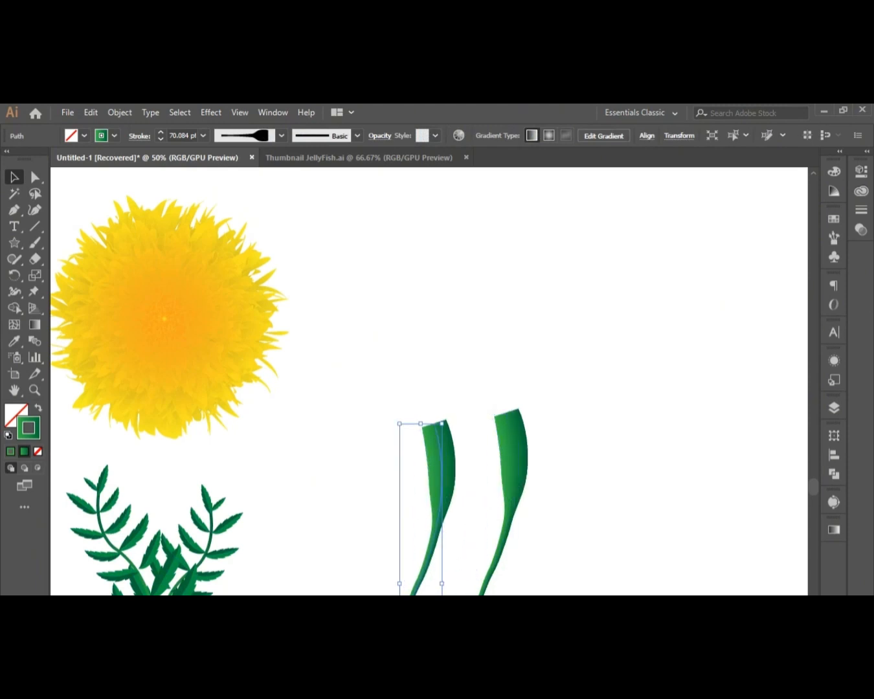
{"action": "right_click", "coordinate": [429, 464]}
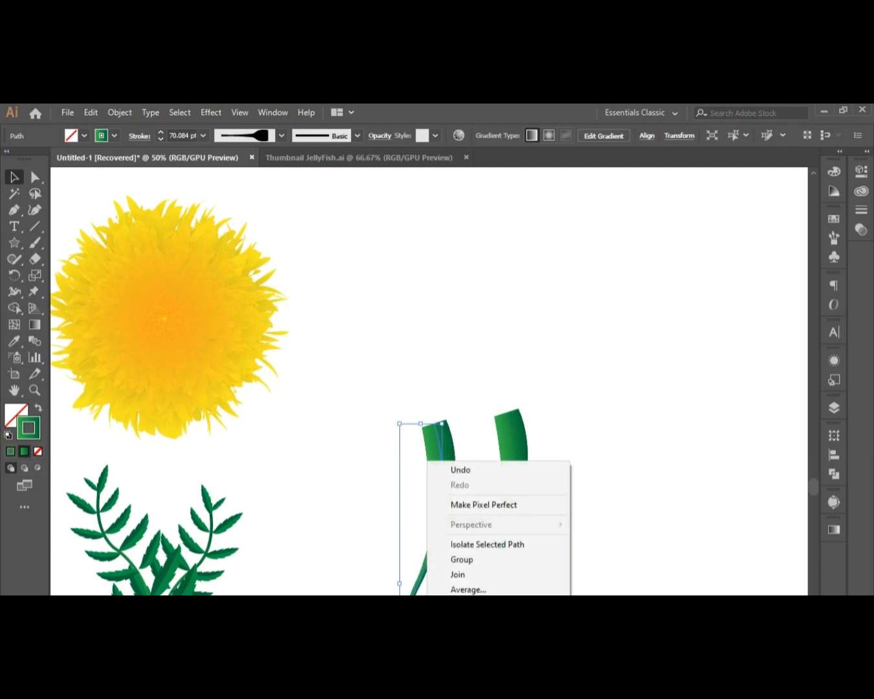
{"action": "mouse_move", "coordinate": [539, 555]}
{"action": "left_click", "coordinate": [625, 607]}
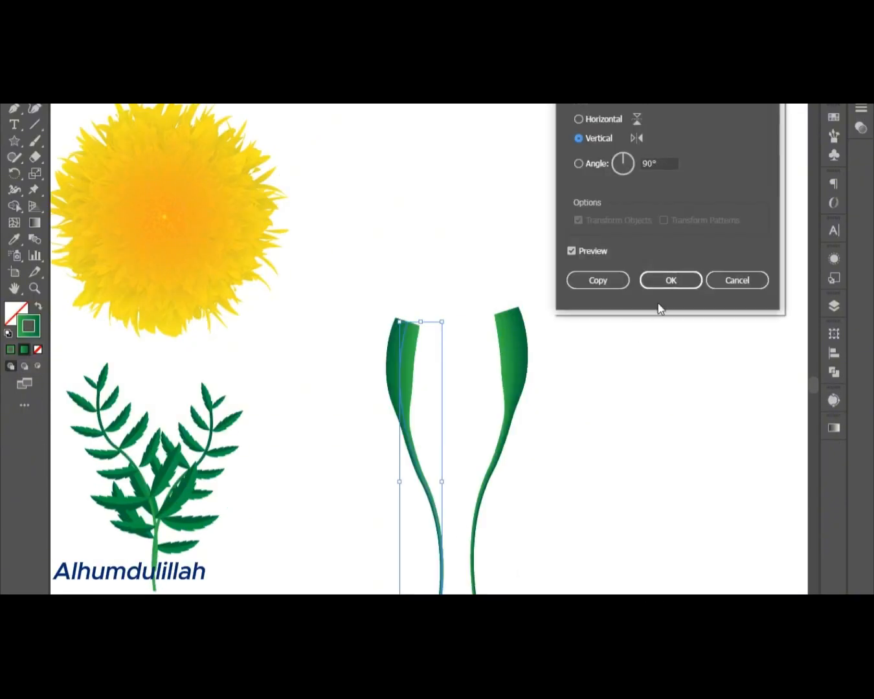
{"action": "left_click", "coordinate": [670, 281]}
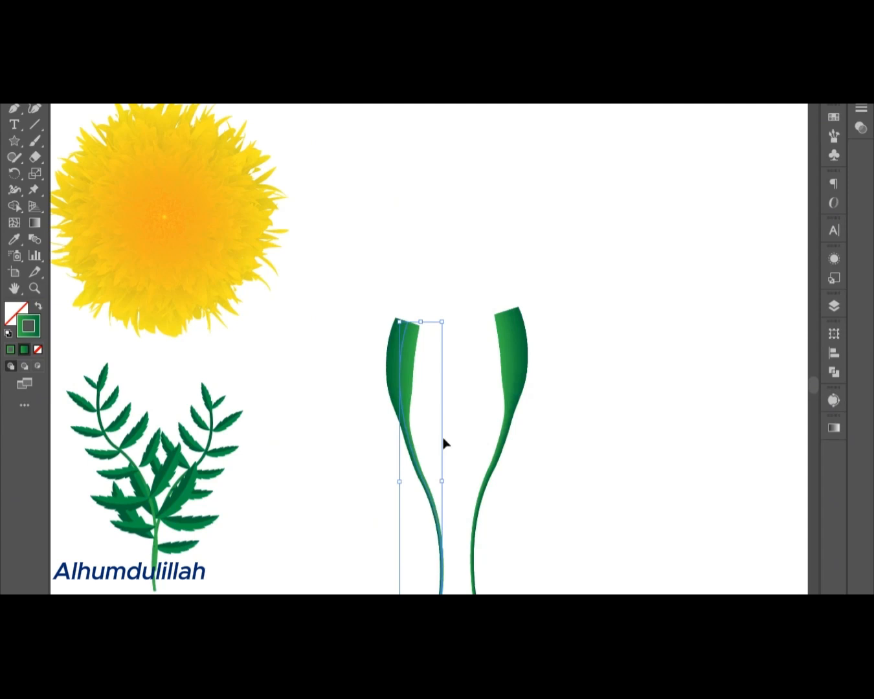
Step: Tilt the mirrored stem counterclockwise and lower it beside the taller stem so their bases come together
{"action": "left_click_drag", "start_coordinate": [443, 312], "coordinate": [417, 304]}
{"action": "mouse_move", "coordinate": [393, 398]}
{"action": "left_mouse_down"}
{"action": "mouse_move", "coordinate": [417, 387]}
{"action": "mouse_move", "coordinate": [405, 390]}
{"action": "left_mouse_up"}
{"action": "left_click_drag", "start_coordinate": [427, 308], "coordinate": [467, 415]}
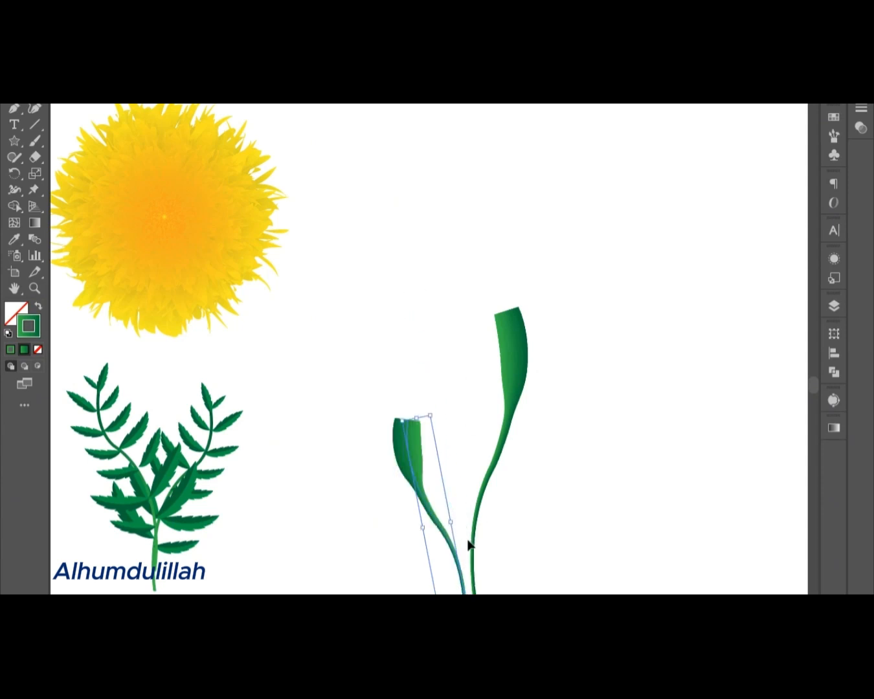
{"action": "left_click", "coordinate": [634, 526]}
Step: Move the right-hand leaf sprig to the taller stem, rotate it clockwise, scale it down and attach its base low on the stem
{"action": "left_click", "coordinate": [214, 456]}
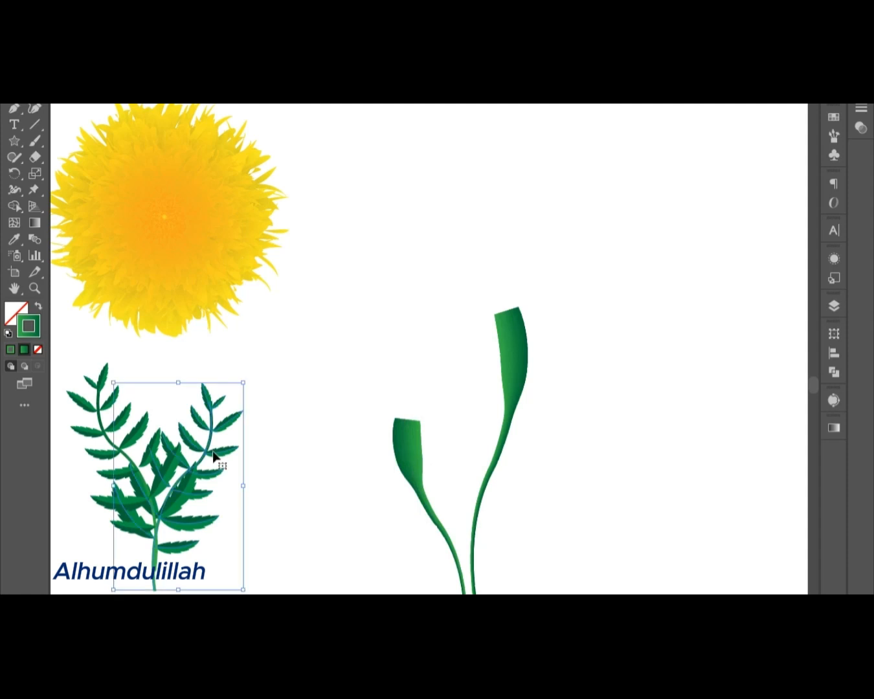
{"action": "left_click_drag", "start_coordinate": [213, 455], "coordinate": [578, 416]}
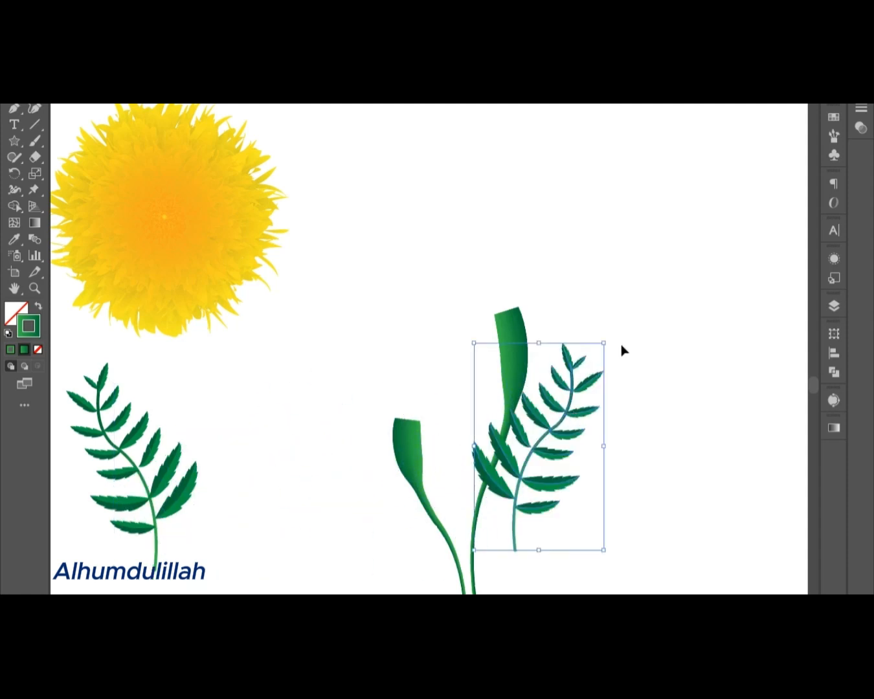
{"action": "left_click_drag", "start_coordinate": [609, 341], "coordinate": [631, 398]}
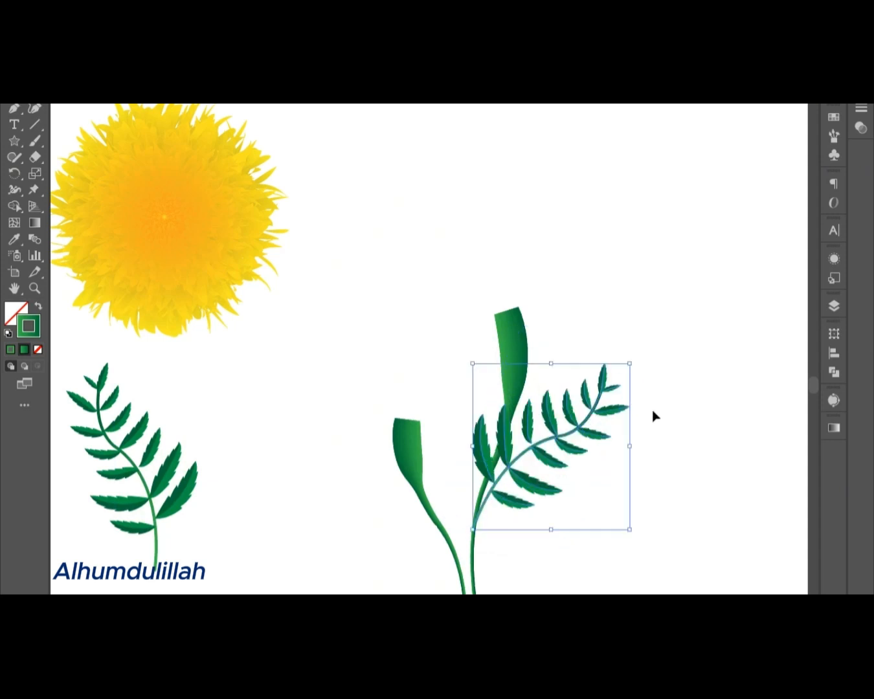
{"action": "left_click", "coordinate": [652, 410]}
{"action": "left_click", "coordinate": [536, 451]}
{"action": "left_click_drag", "start_coordinate": [632, 361], "coordinate": [606, 391]}
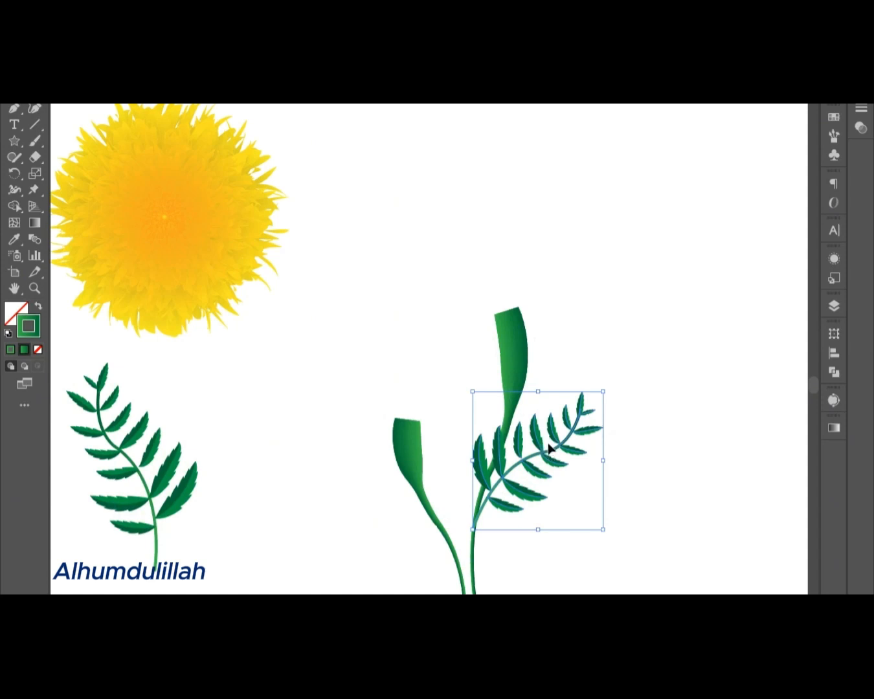
{"action": "left_click_drag", "start_coordinate": [538, 448], "coordinate": [539, 477]}
{"action": "left_click", "coordinate": [633, 414]}
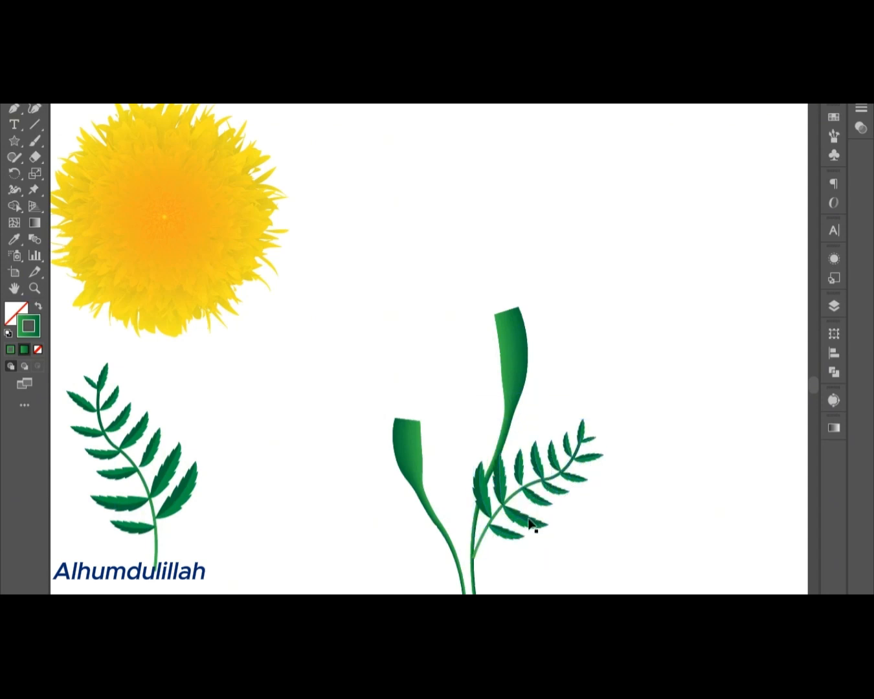
Step: Ungroup the leaf sprig on the taller stem and delete its two lowest leaves
{"action": "right_click", "coordinate": [481, 508]}
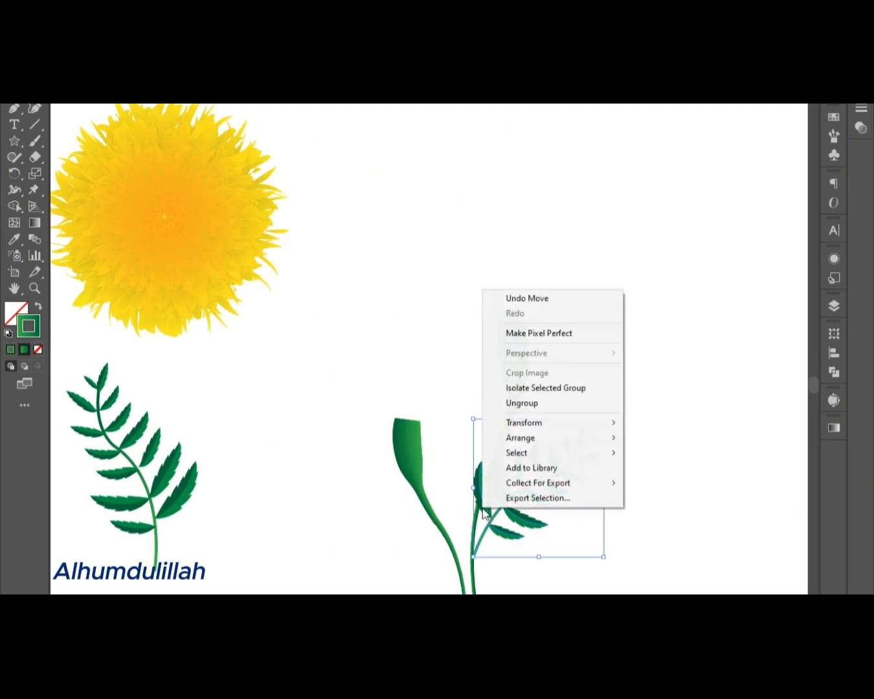
{"action": "left_click", "coordinate": [568, 405]}
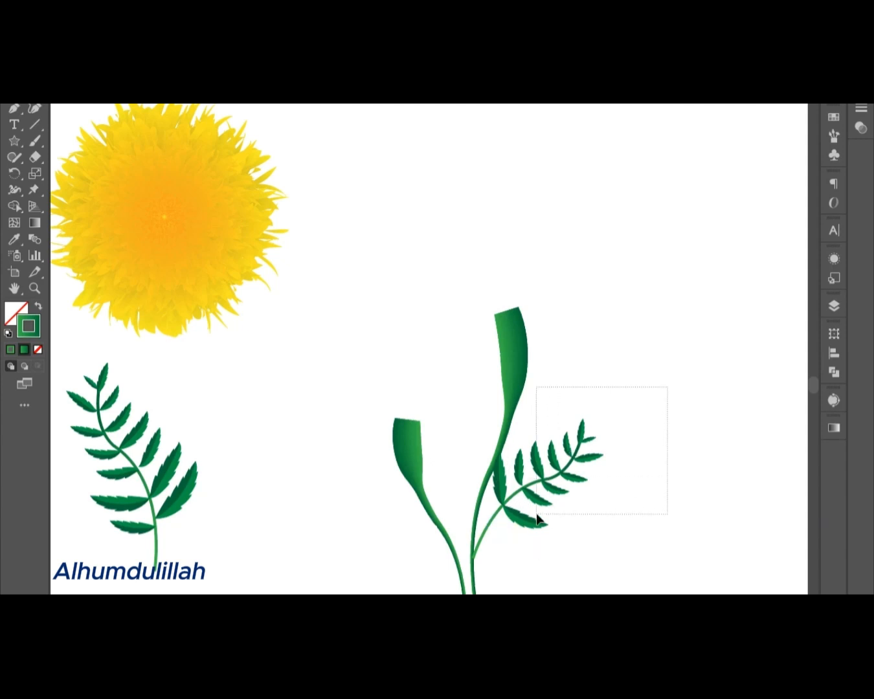
{"action": "left_click_drag", "start_coordinate": [536, 518], "coordinate": [536, 518]}
{"action": "left_click", "coordinate": [571, 579]}
Step: Duplicate the remaining large leaf sprig beside the shorter stem and scale that copy down
{"action": "left_click", "coordinate": [136, 505]}
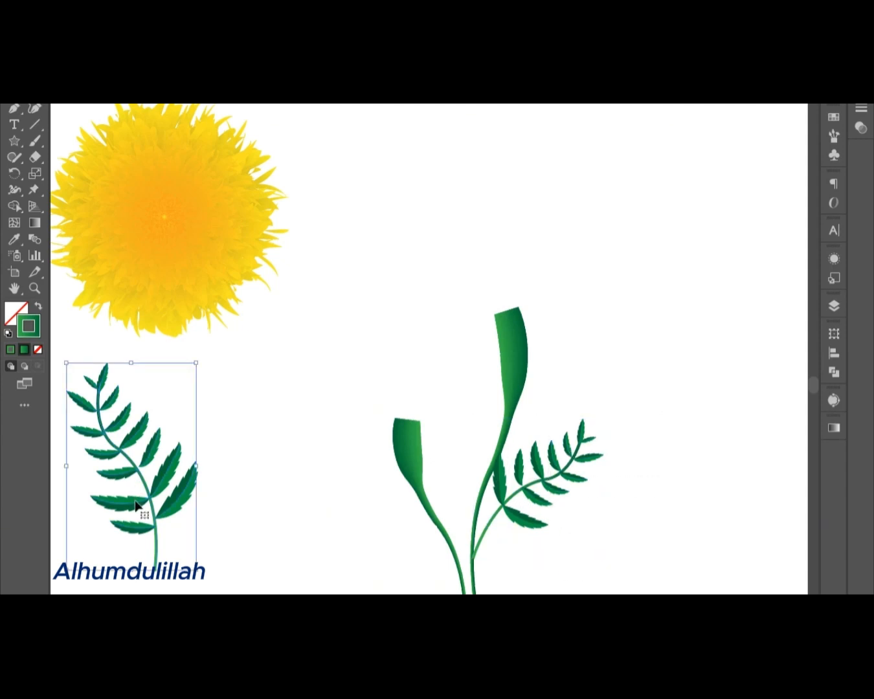
{"action": "left_click_drag", "start_coordinate": [137, 505], "coordinate": [331, 451]}
{"action": "key", "text": "ctrl+v"}
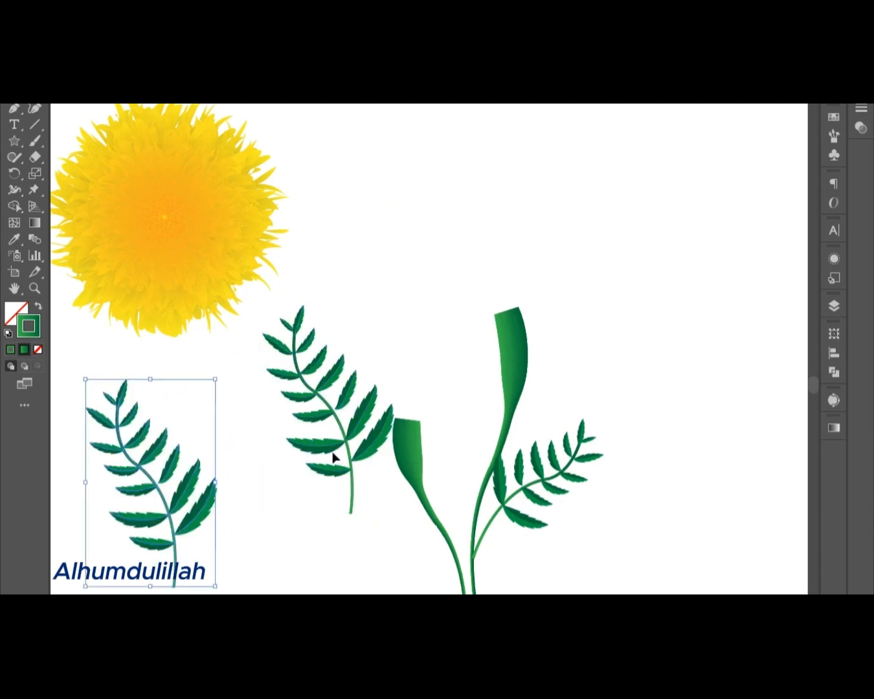
{"action": "left_click", "coordinate": [354, 517]}
{"action": "left_click", "coordinate": [308, 380]}
{"action": "left_click_drag", "start_coordinate": [393, 307], "coordinate": [327, 410]}
{"action": "left_click_drag", "start_coordinate": [332, 516], "coordinate": [344, 475]}
Step: Attach the small leaf sprig's base to the left side of the taller stem, at mid-height, leaning outward
{"action": "left_click_drag", "start_coordinate": [285, 460], "coordinate": [442, 451]}
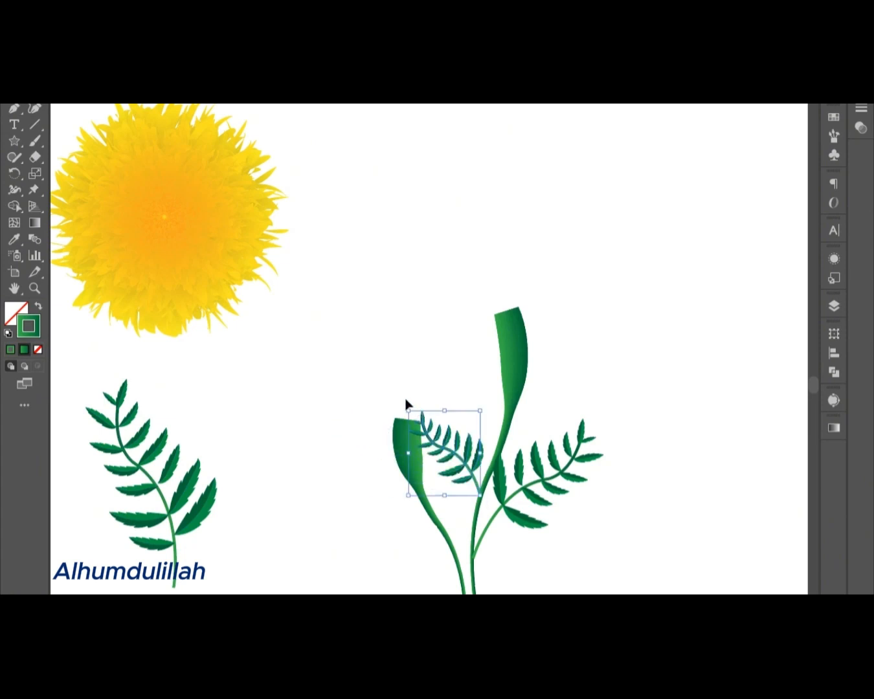
{"action": "left_click_drag", "start_coordinate": [405, 398], "coordinate": [449, 500]}
{"action": "left_click", "coordinate": [544, 568]}
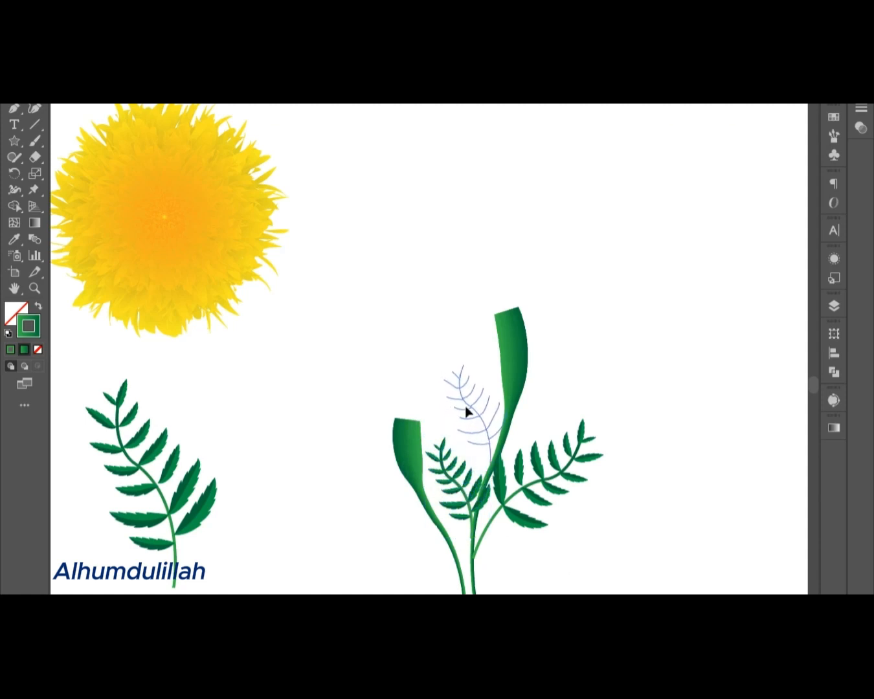
{"action": "left_click_drag", "start_coordinate": [462, 419], "coordinate": [462, 419]}
{"action": "left_click", "coordinate": [610, 363]}
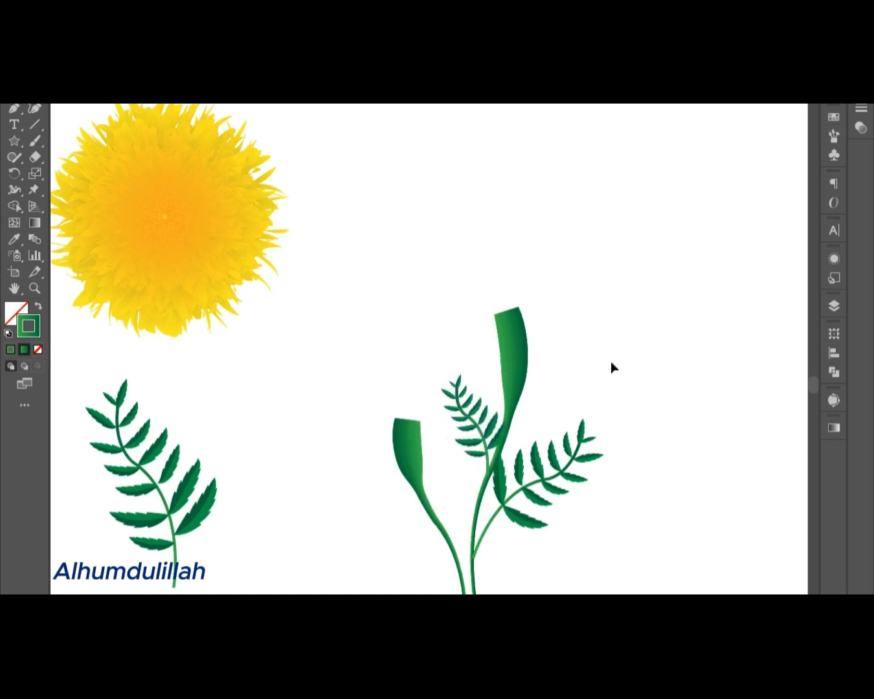
Step: Tilt the small sprig slightly counterclockwise, then ungroup it and delete its two lowest leaves
{"action": "left_click", "coordinate": [466, 401]}
{"action": "left_click_drag", "start_coordinate": [437, 367], "coordinate": [461, 418]}
{"action": "left_click", "coordinate": [519, 427]}
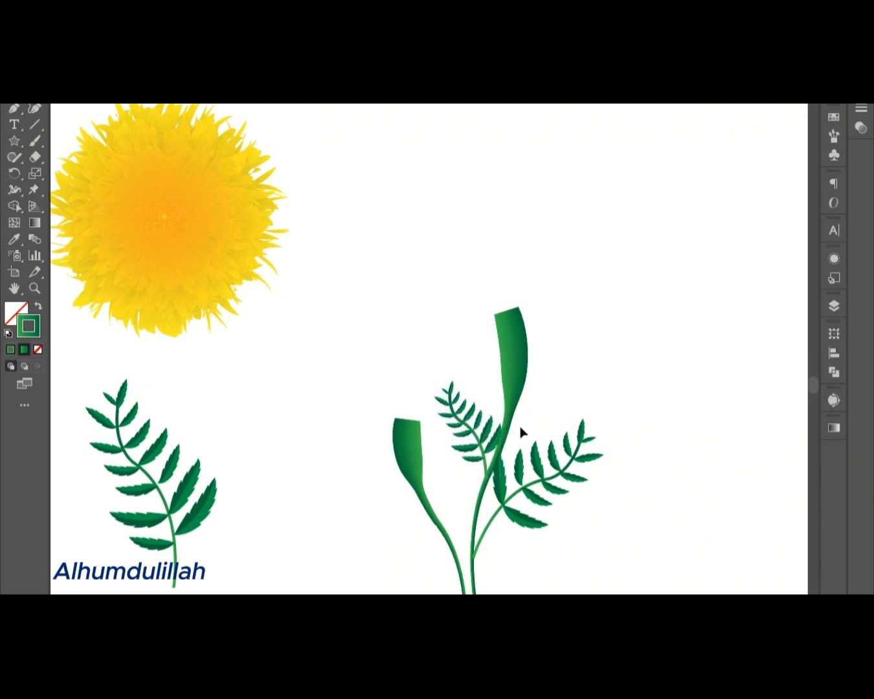
{"action": "right_click", "coordinate": [489, 441]}
{"action": "left_click", "coordinate": [578, 390]}
Step: Rotate the spare large sprig counterclockwise and place a scaled-down copy of it beside the shorter stem
{"action": "left_click_drag", "start_coordinate": [127, 394], "coordinate": [225, 395]}
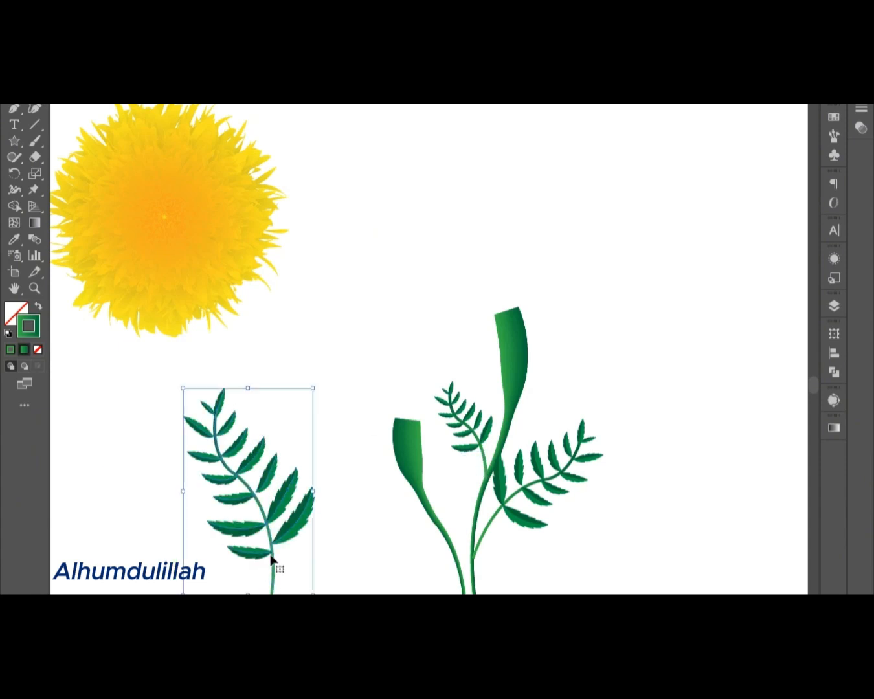
{"action": "left_click_drag", "start_coordinate": [318, 590], "coordinate": [340, 583]}
{"action": "left_click", "coordinate": [313, 591]}
{"action": "left_click", "coordinate": [280, 501]}
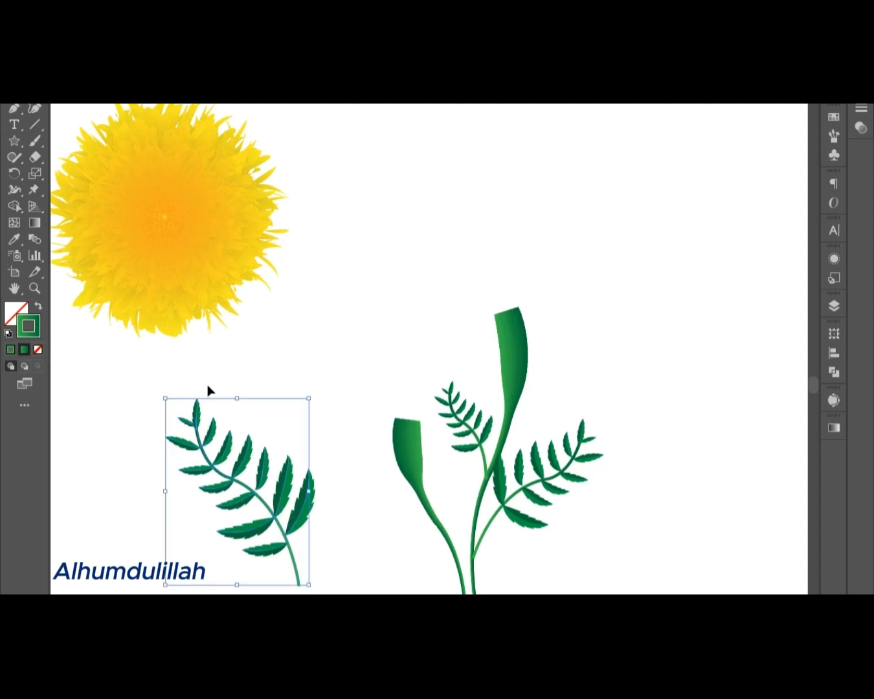
{"action": "left_click_drag", "start_coordinate": [199, 424], "coordinate": [358, 320]}
{"action": "left_click_drag", "start_coordinate": [395, 374], "coordinate": [385, 515]}
{"action": "right_click", "coordinate": [385, 515]}
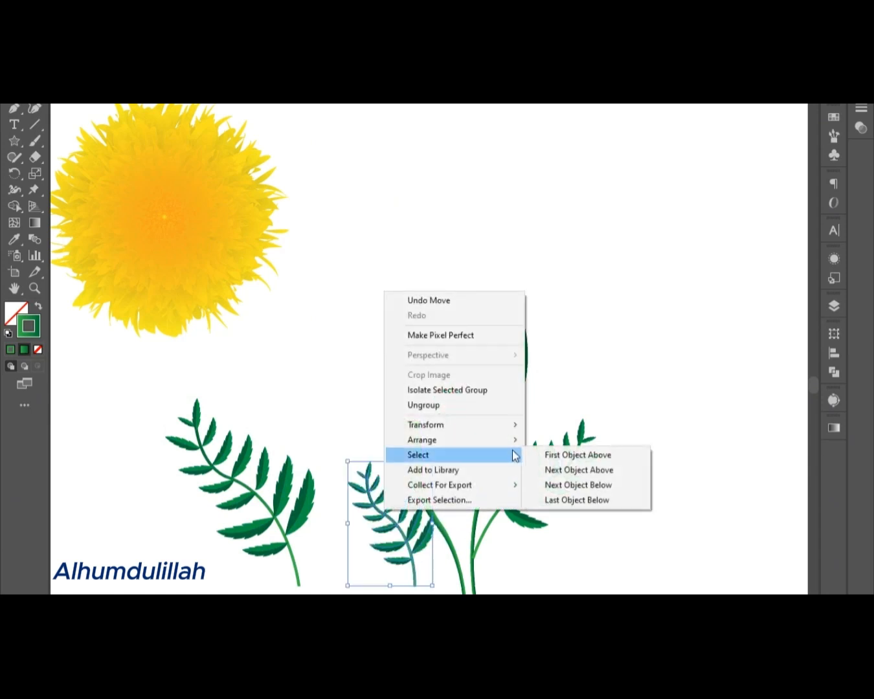
{"action": "mouse_move", "coordinate": [475, 426]}
{"action": "left_click", "coordinate": [573, 476]}
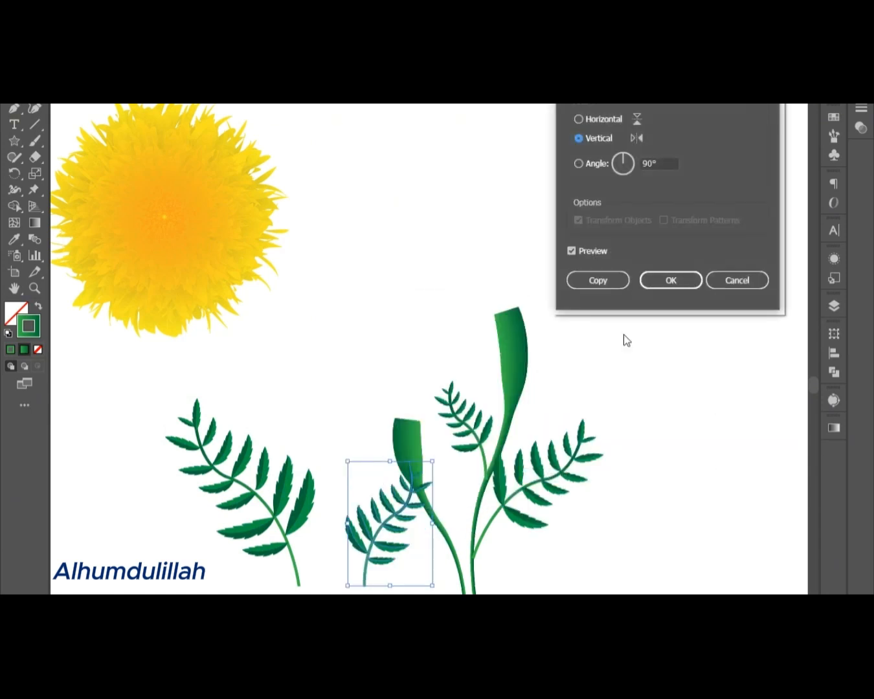
{"action": "left_click", "coordinate": [717, 279]}
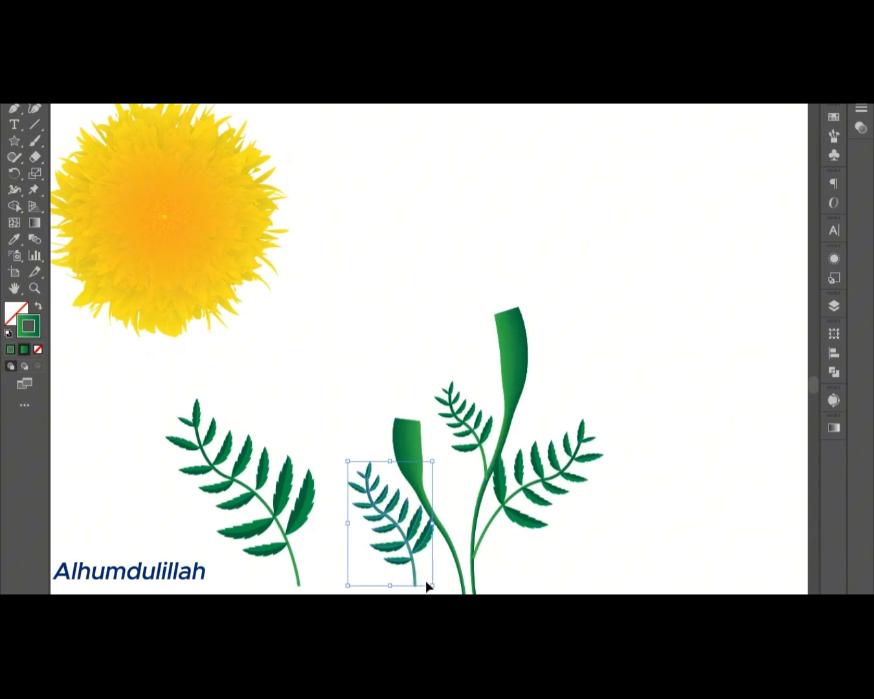
Step: Rotate the sprig copy counterclockwise onto the lower part of the shorter stem, then ungroup it and delete its lowest leaves
{"action": "left_click_drag", "start_coordinate": [433, 590], "coordinate": [414, 546]}
{"action": "left_click_drag", "start_coordinate": [470, 500], "coordinate": [410, 541]}
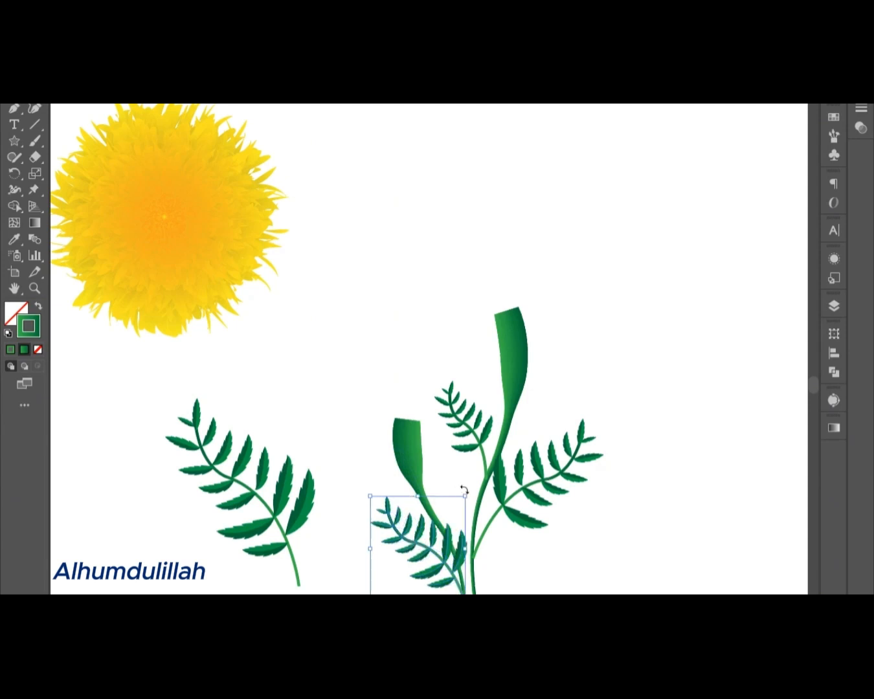
{"action": "left_click_drag", "start_coordinate": [466, 494], "coordinate": [463, 493]}
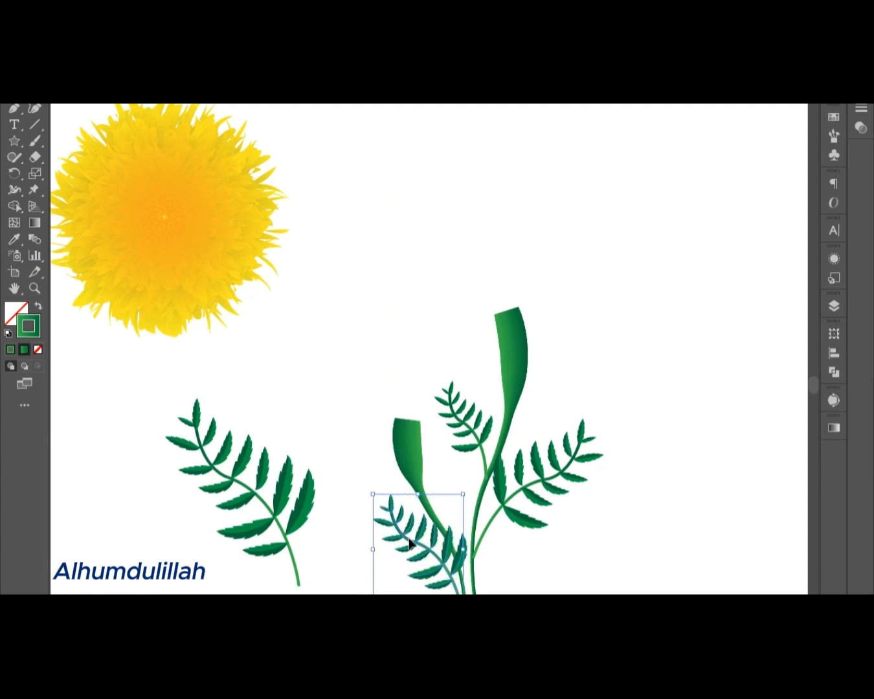
{"action": "left_click_drag", "start_coordinate": [410, 543], "coordinate": [414, 548]}
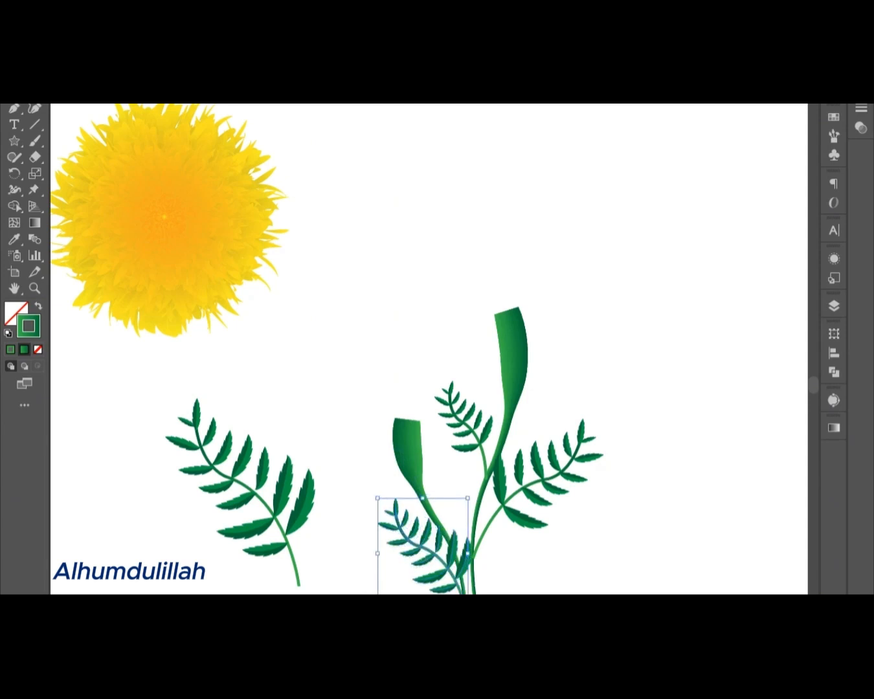
{"action": "right_click", "coordinate": [460, 565]}
{"action": "left_click", "coordinate": [527, 458]}
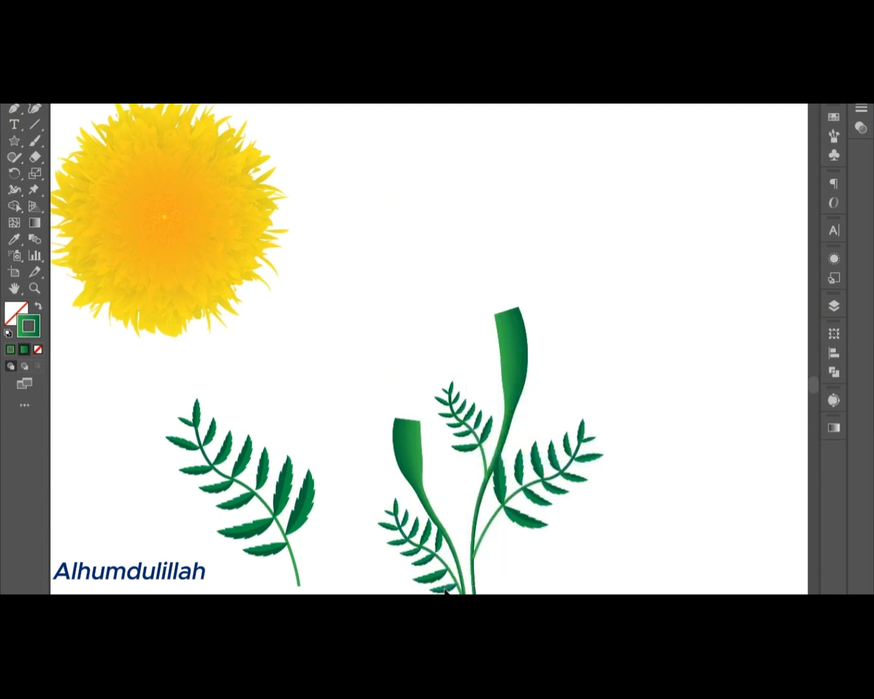
Step: Duplicate the yellow flower, scale the copy down and place it at the top of the taller stem
{"action": "left_click", "coordinate": [161, 230]}
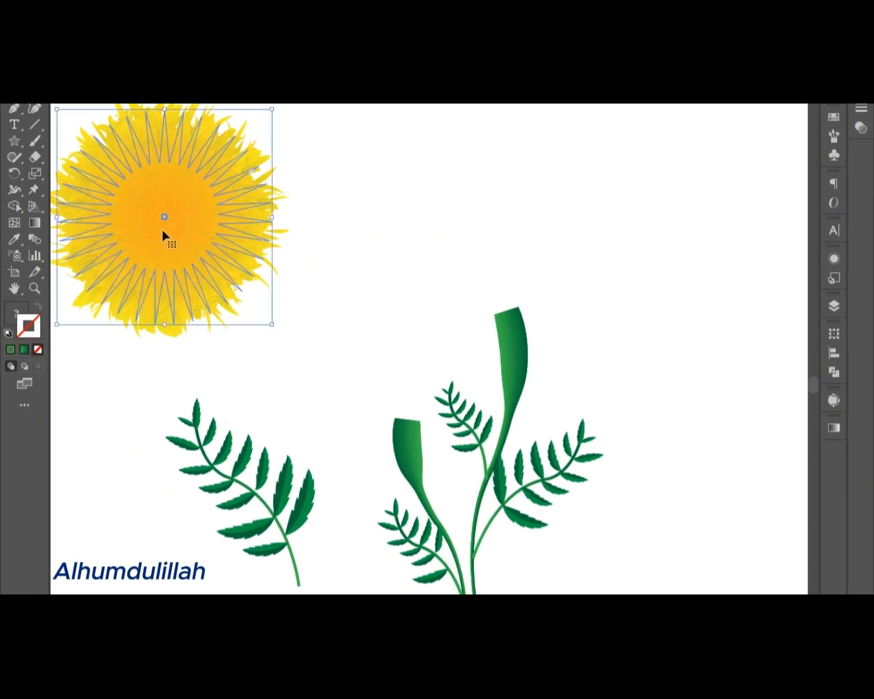
{"action": "left_click_drag", "start_coordinate": [162, 229], "coordinate": [530, 234]}
{"action": "left_click_drag", "start_coordinate": [639, 328], "coordinate": [603, 291]}
{"action": "left_click_drag", "start_coordinate": [525, 185], "coordinate": [513, 233]}
{"action": "left_click", "coordinate": [663, 265]}
Step: Bring the flower on the taller stem to the front and enlarge it to cover the stem's tip
{"action": "right_click", "coordinate": [512, 275]}
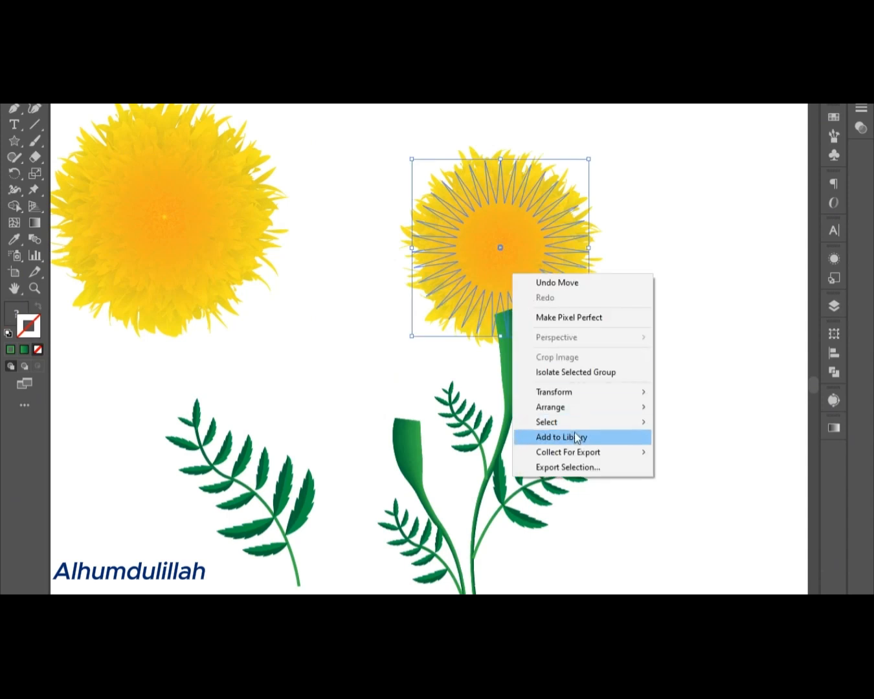
{"action": "left_click", "coordinate": [690, 406]}
{"action": "left_click_drag", "start_coordinate": [594, 335], "coordinate": [643, 395]}
{"action": "left_click", "coordinate": [679, 293]}
{"action": "left_click", "coordinate": [558, 265]}
{"action": "left_click", "coordinate": [643, 397]}
Step: Scale the original flower down and move it onto the top of the shorter stem
{"action": "left_click", "coordinate": [208, 252]}
{"action": "left_click_drag", "start_coordinate": [282, 327], "coordinate": [208, 253]}
{"action": "left_click_drag", "start_coordinate": [164, 216], "coordinate": [435, 413]}
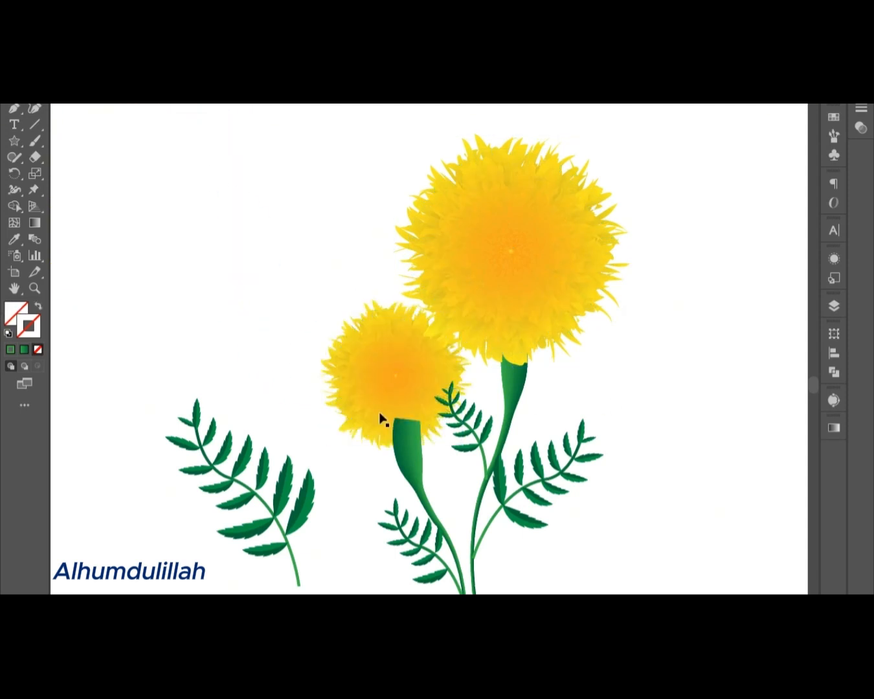
Step: Bring the smaller flower to the front and shift it slightly left over the shorter stem's tip
{"action": "right_click", "coordinate": [365, 336]}
{"action": "mouse_move", "coordinate": [434, 476]}
{"action": "left_click", "coordinate": [537, 468]}
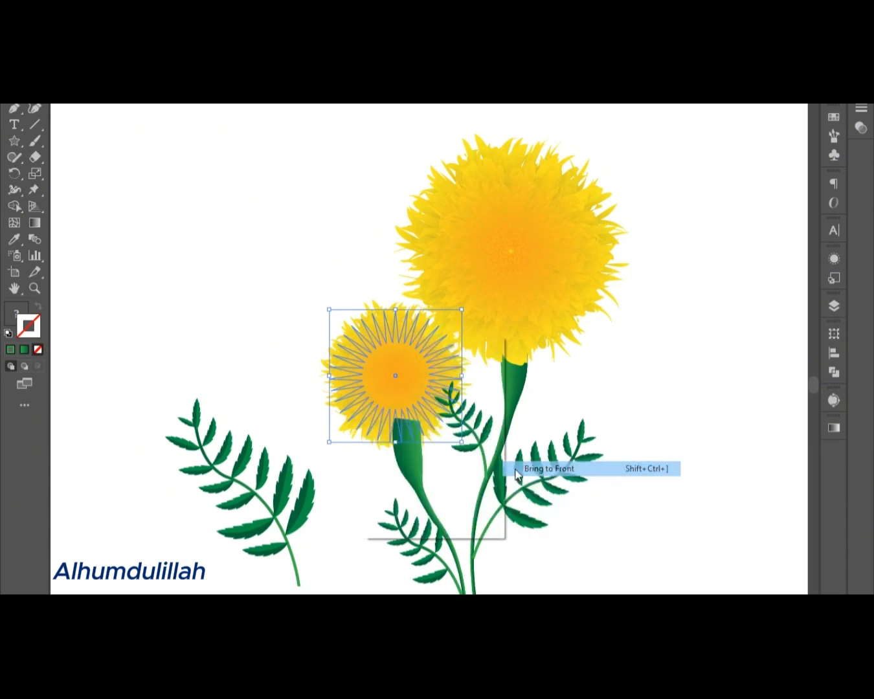
{"action": "left_click_drag", "start_coordinate": [324, 302], "coordinate": [399, 372]}
{"action": "left_click", "coordinate": [675, 453]}
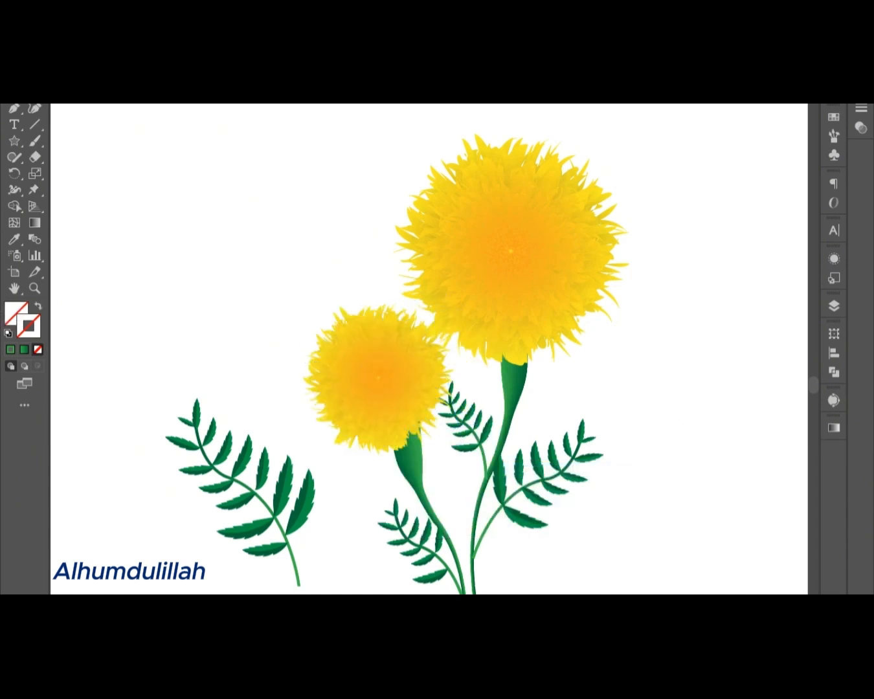
Step: Duplicate the shorter stem, rotate the copy clockwise, scale it down and join its base to the other stems on their right side
{"action": "scroll", "coordinate": [426, 429], "scroll_direction": "down", "scroll_amount": 2}
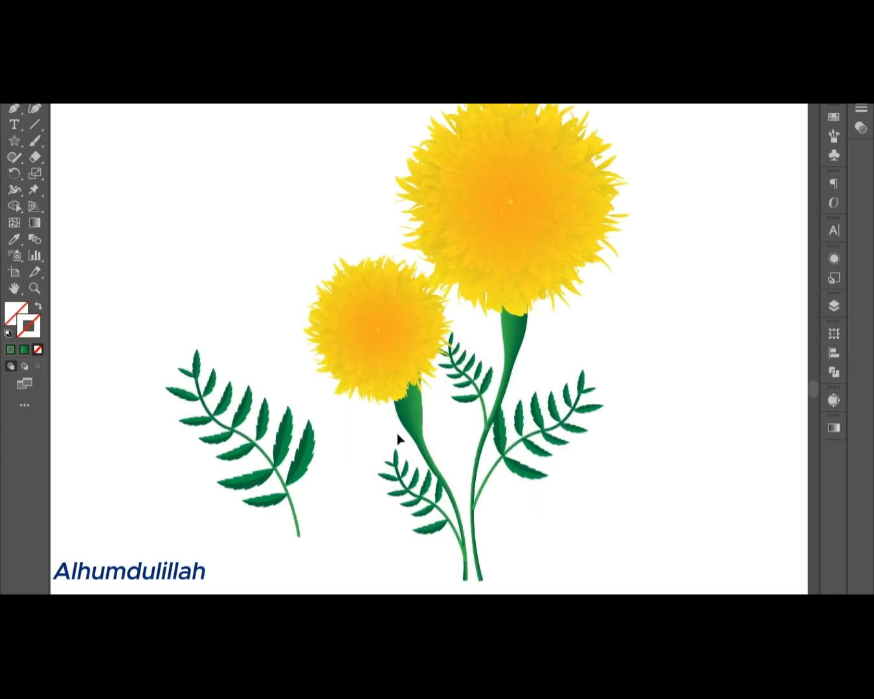
{"action": "left_click_drag", "start_coordinate": [411, 415], "coordinate": [621, 413]}
{"action": "left_click_drag", "start_coordinate": [645, 359], "coordinate": [709, 378]}
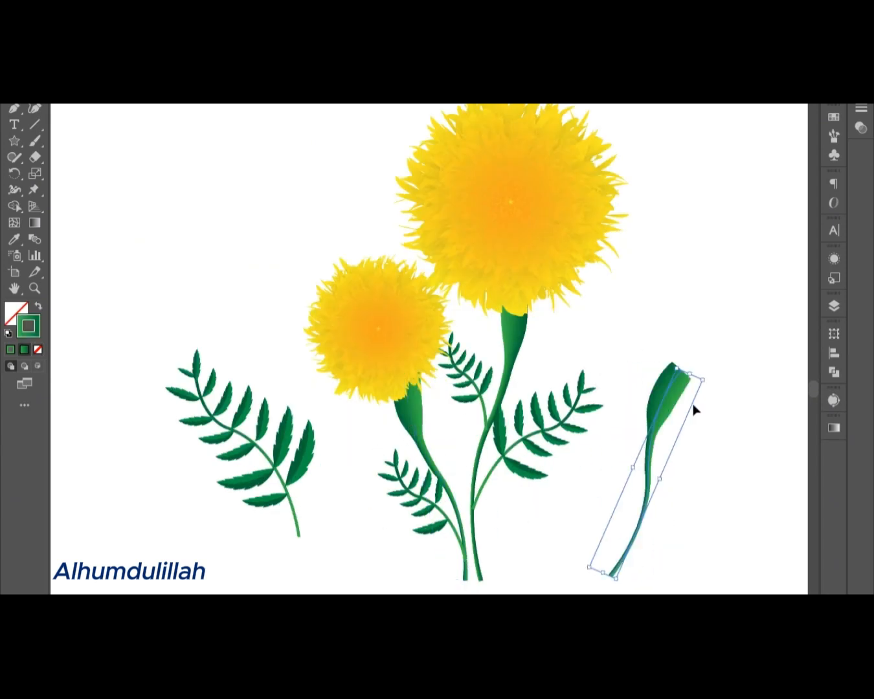
{"action": "left_click_drag", "start_coordinate": [527, 429], "coordinate": [561, 466]}
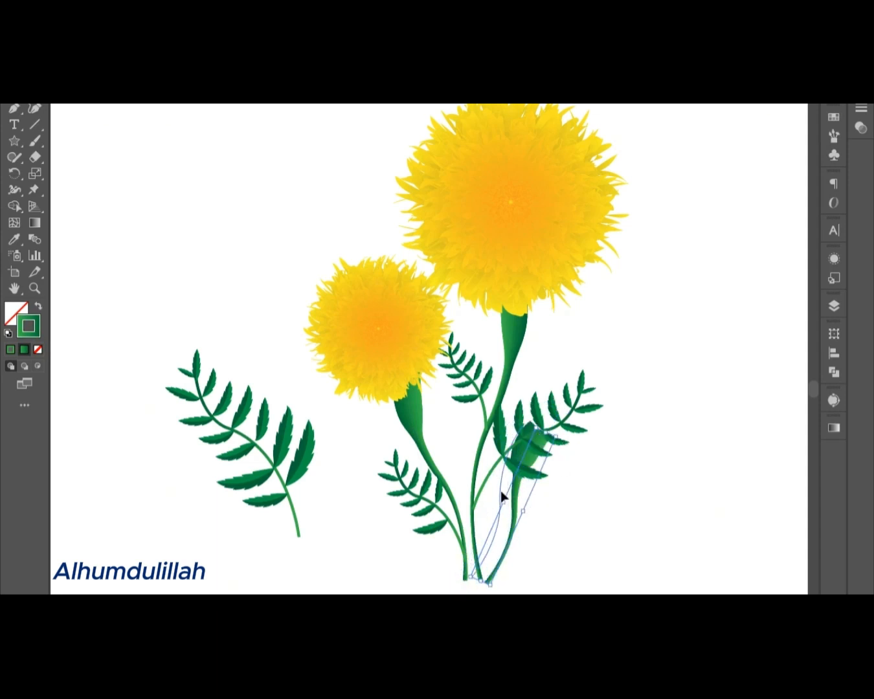
{"action": "left_click", "coordinate": [576, 482]}
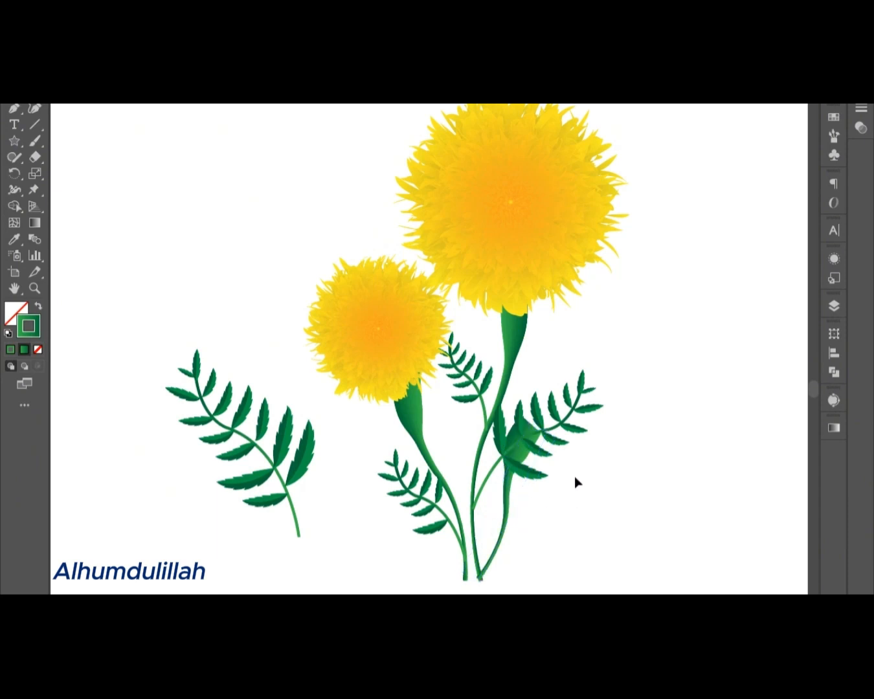
Step: Bring the new third stem to the front, over the leaf sprig
{"action": "right_click", "coordinate": [531, 451]}
{"action": "mouse_move", "coordinate": [598, 388]}
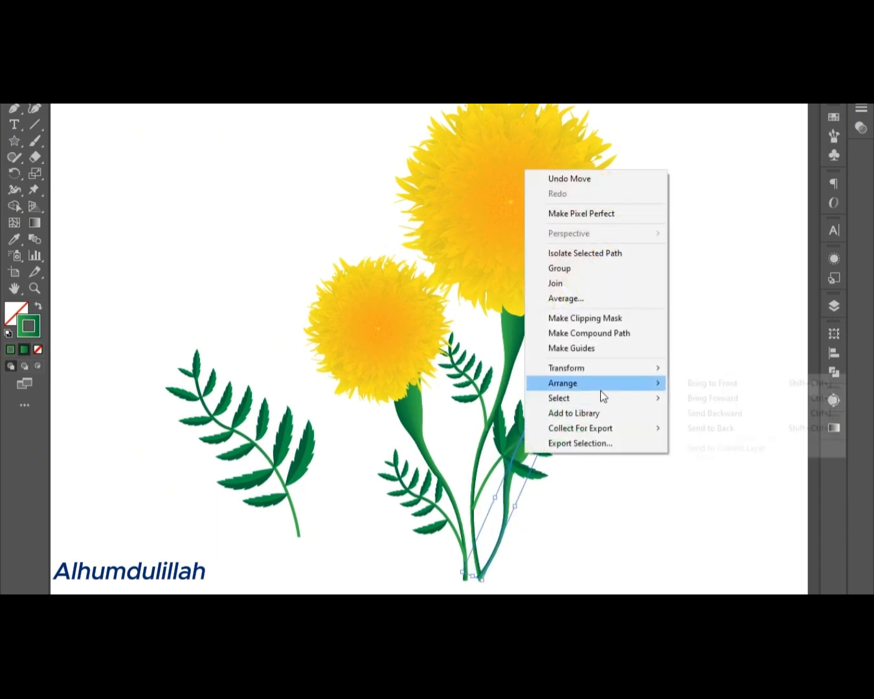
{"action": "left_click", "coordinate": [688, 384]}
{"action": "left_click", "coordinate": [672, 462]}
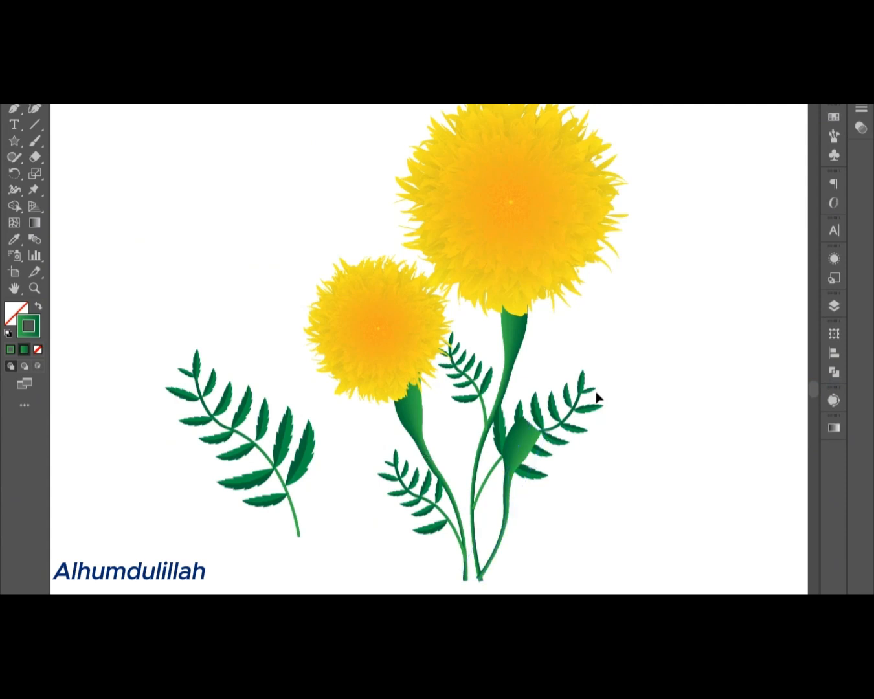
Step: Duplicate the large flower, scale the copy down to about half size and place it on the third stem
{"action": "left_click", "coordinate": [473, 193]}
{"action": "left_click_drag", "start_coordinate": [473, 193], "coordinate": [602, 435]}
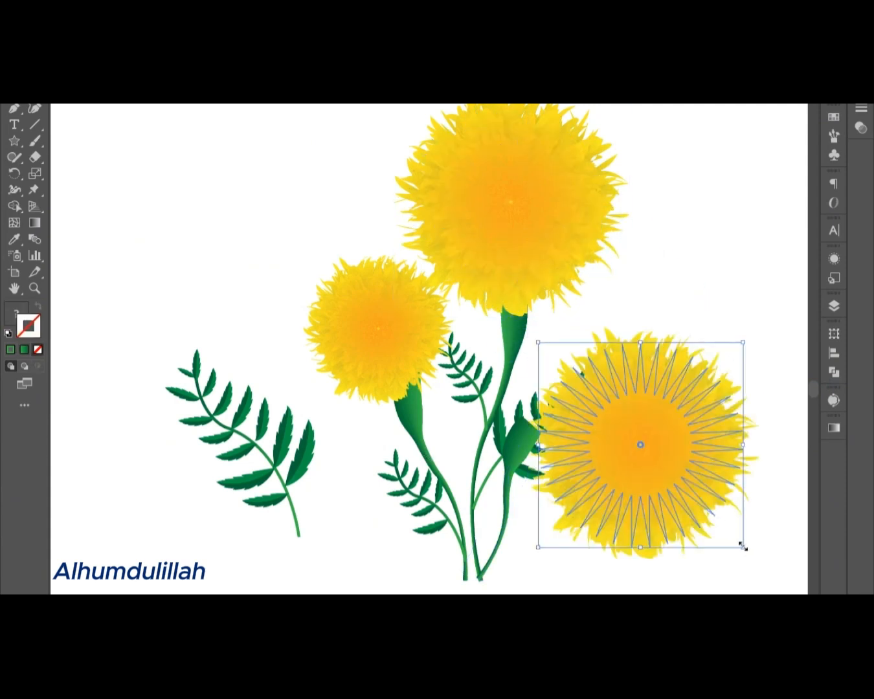
{"action": "left_click_drag", "start_coordinate": [743, 547], "coordinate": [649, 452]}
{"action": "left_click_drag", "start_coordinate": [618, 392], "coordinate": [558, 403]}
Step: Bring the third flower to the front, scale it down a little more and center it over the stem's tip
{"action": "right_click", "coordinate": [558, 402]}
{"action": "mouse_move", "coordinate": [622, 536]}
{"action": "left_click", "coordinate": [421, 535]}
{"action": "left_click", "coordinate": [672, 424]}
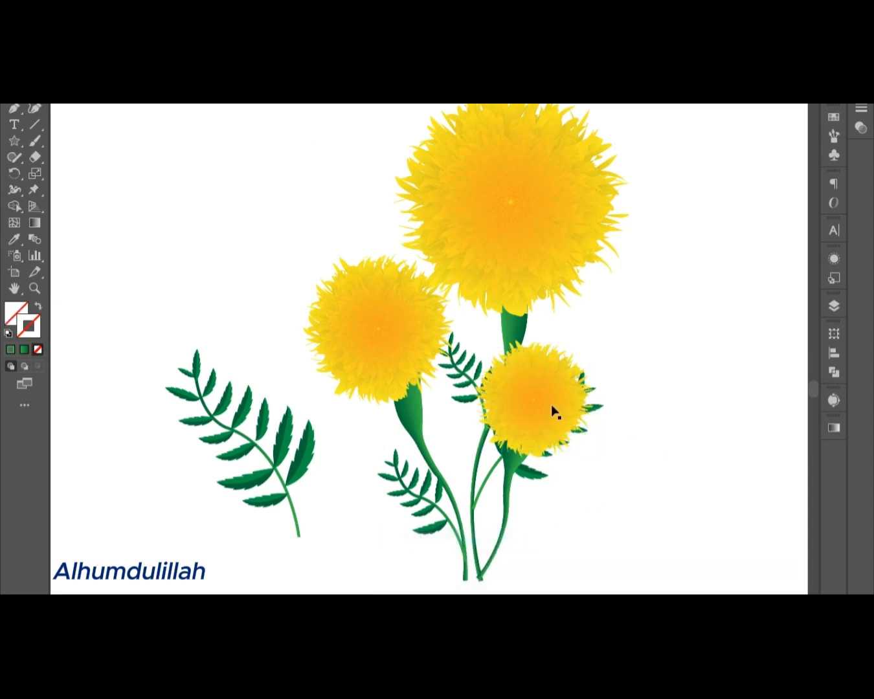
{"action": "left_click", "coordinate": [555, 412]}
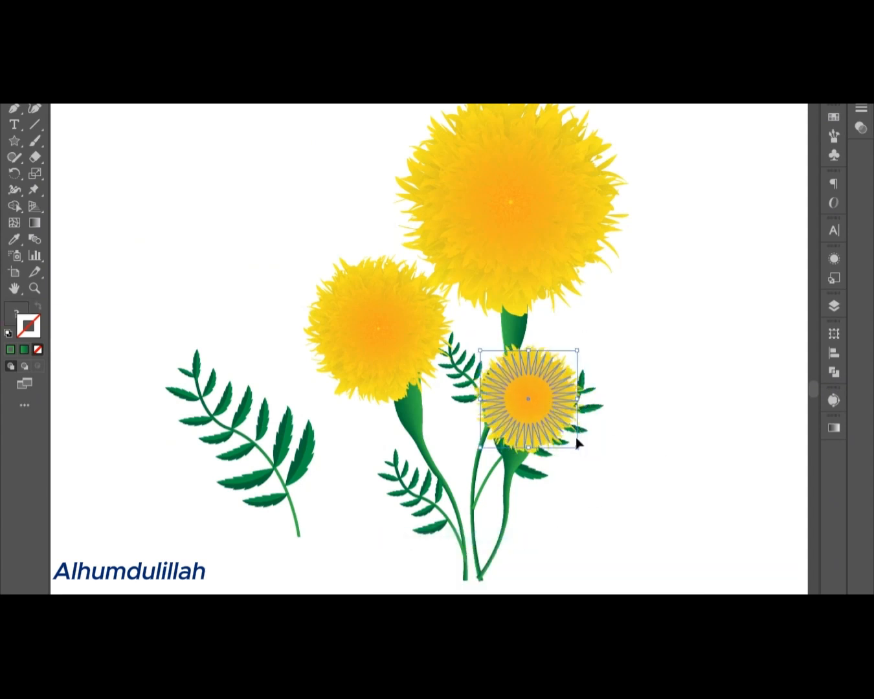
{"action": "left_click", "coordinate": [626, 412]}
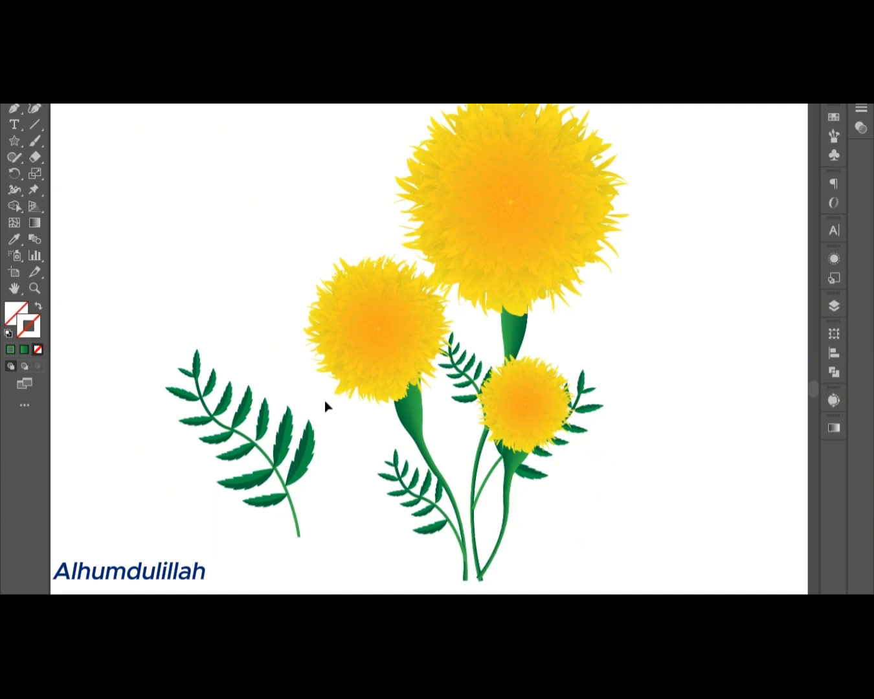
Step: Reflect the third stem across the vertical axis and rotate it clockwise to connect its flower with the shared stem base
{"action": "right_click", "coordinate": [519, 463]}
{"action": "mouse_move", "coordinate": [595, 378]}
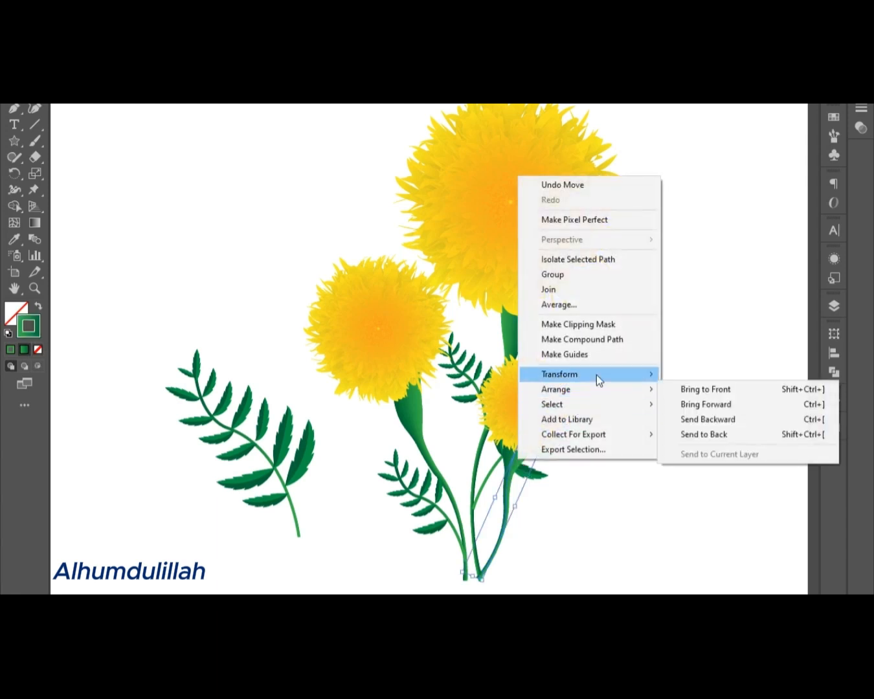
{"action": "left_click", "coordinate": [738, 424]}
{"action": "left_click", "coordinate": [688, 287]}
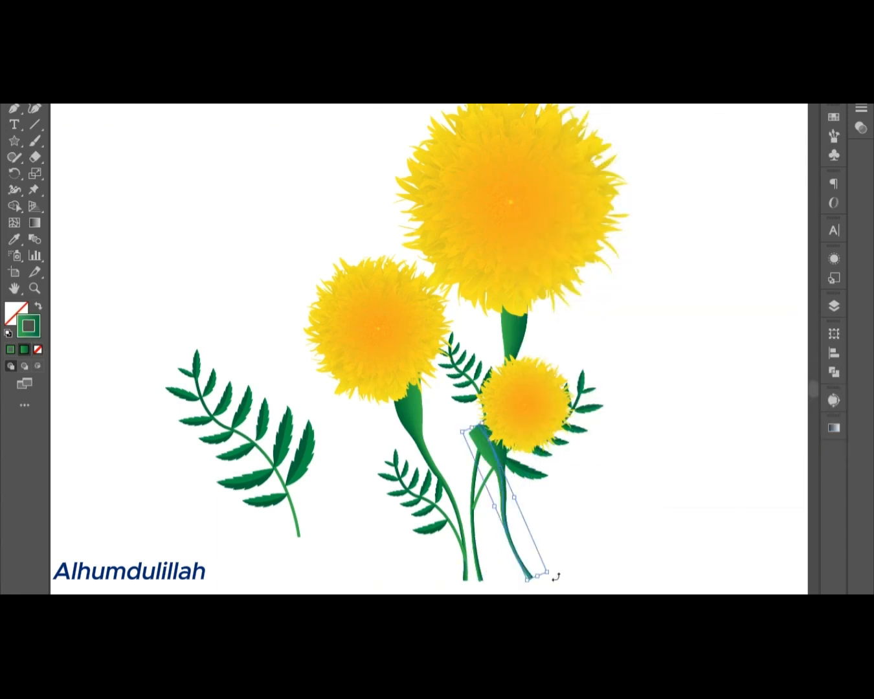
{"action": "left_click_drag", "start_coordinate": [555, 578], "coordinate": [497, 594]}
{"action": "left_click", "coordinate": [567, 474]}
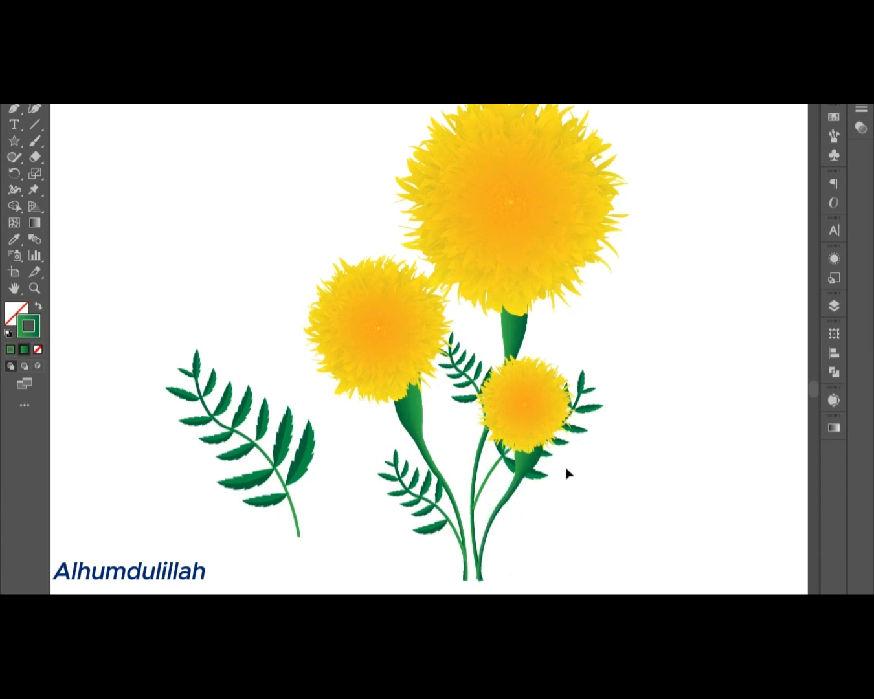
Step: Make a reflected copy of the loose leaf sprig across the vertical axis and move the original clear of it
{"action": "left_click_drag", "start_coordinate": [236, 418], "coordinate": [208, 368]}
{"action": "right_click", "coordinate": [208, 363]}
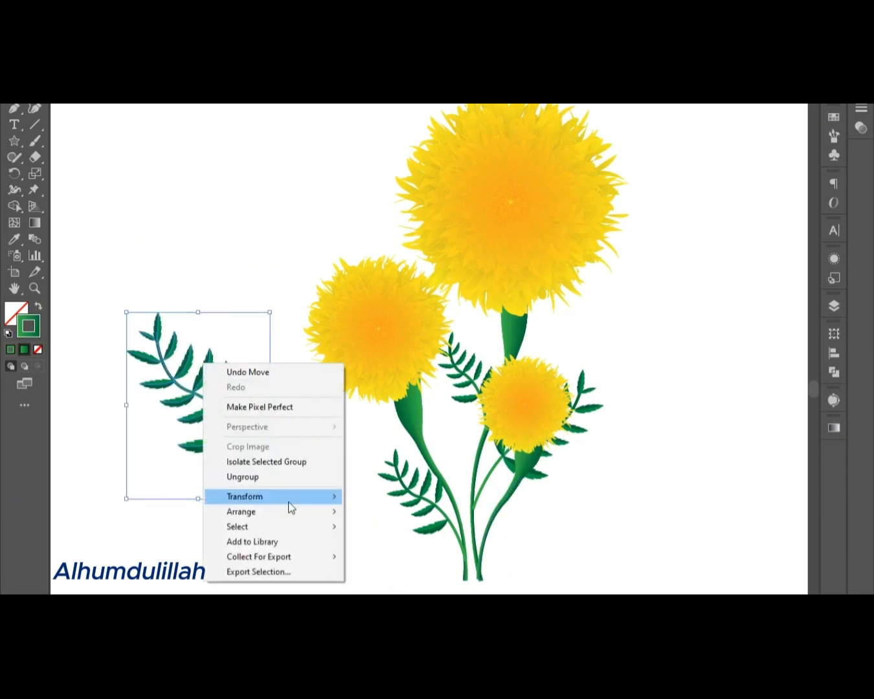
{"action": "mouse_move", "coordinate": [289, 497]}
{"action": "left_click", "coordinate": [408, 547]}
{"action": "left_click", "coordinate": [597, 279]}
{"action": "left_click_drag", "start_coordinate": [176, 417], "coordinate": [109, 237]}
Step: Move the reflected leaf sprig onto the large flower's stem and send it to the back
{"action": "left_click_drag", "start_coordinate": [149, 196], "coordinate": [596, 229]}
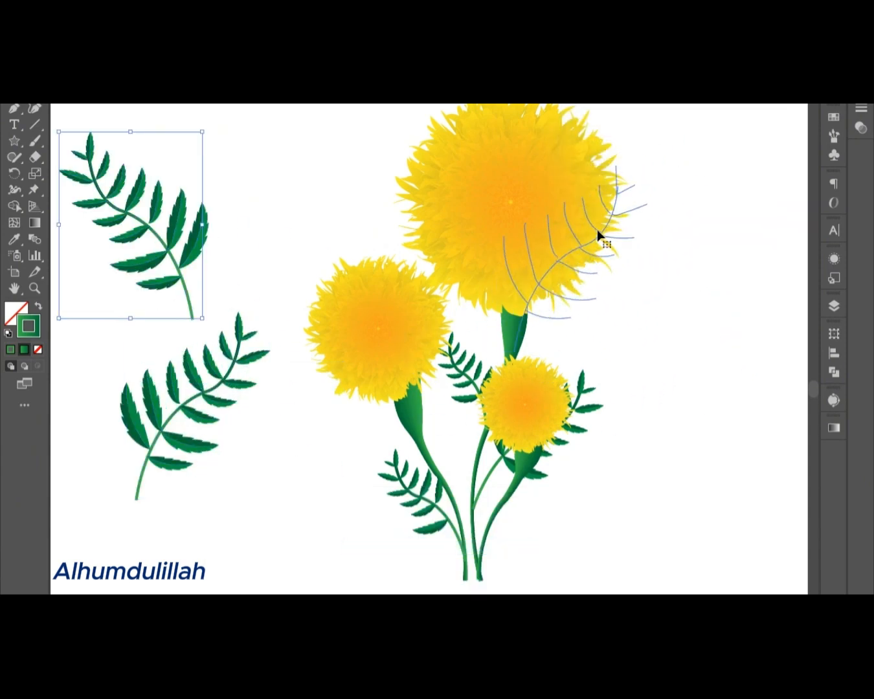
{"action": "right_click", "coordinate": [596, 229]}
{"action": "mouse_move", "coordinate": [633, 380]}
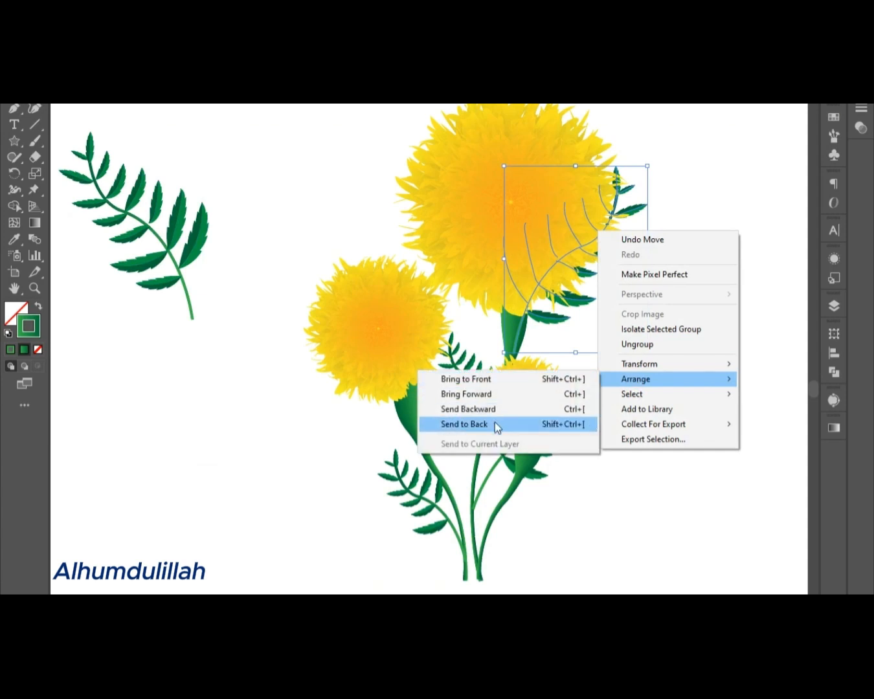
{"action": "left_click", "coordinate": [494, 424]}
{"action": "left_click", "coordinate": [727, 296]}
Step: Lower and slightly rotate the reflected sprig so it branches from the stem just beneath the large flower
{"action": "left_click", "coordinate": [641, 208]}
{"action": "left_click_drag", "start_coordinate": [653, 161], "coordinate": [635, 263]}
{"action": "left_click", "coordinate": [702, 223]}
{"action": "left_click", "coordinate": [722, 264]}
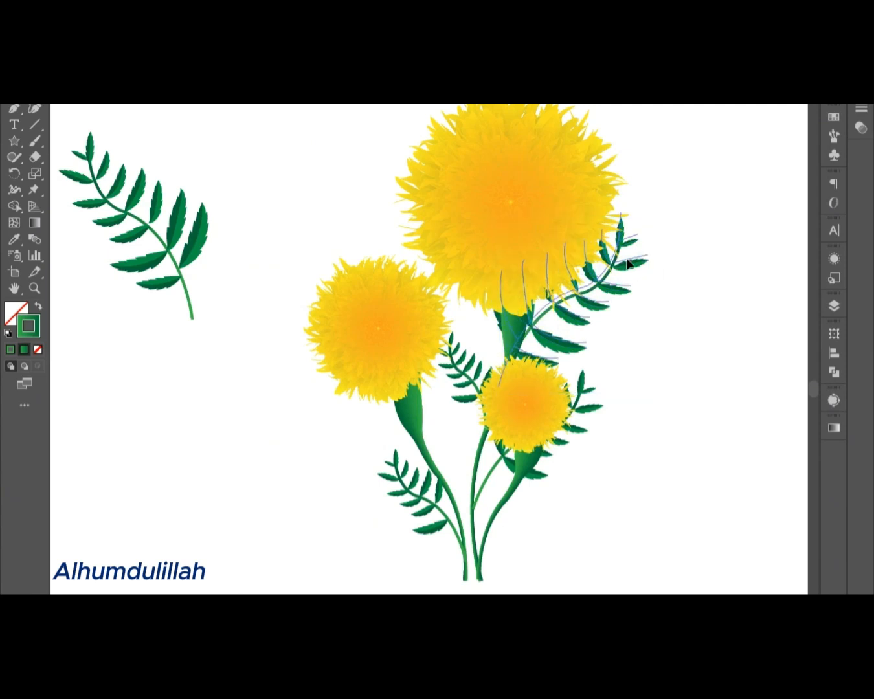
{"action": "left_click", "coordinate": [623, 265]}
{"action": "left_click", "coordinate": [710, 237]}
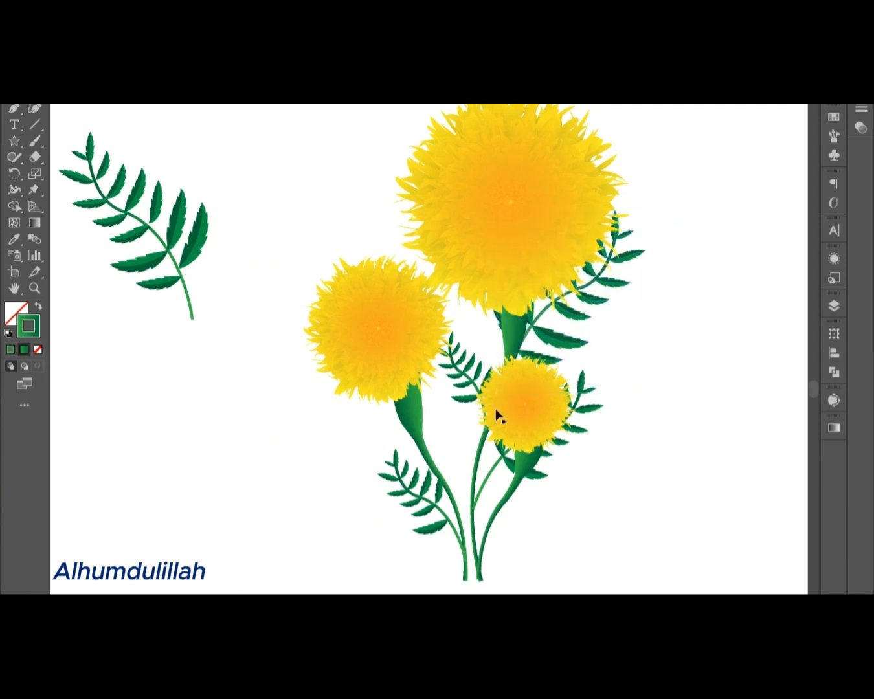
Step: Rotate the remaining loose sprig clockwise and delete its lower leaves, keeping only those near the tip
{"action": "left_click_drag", "start_coordinate": [204, 235], "coordinate": [234, 324]}
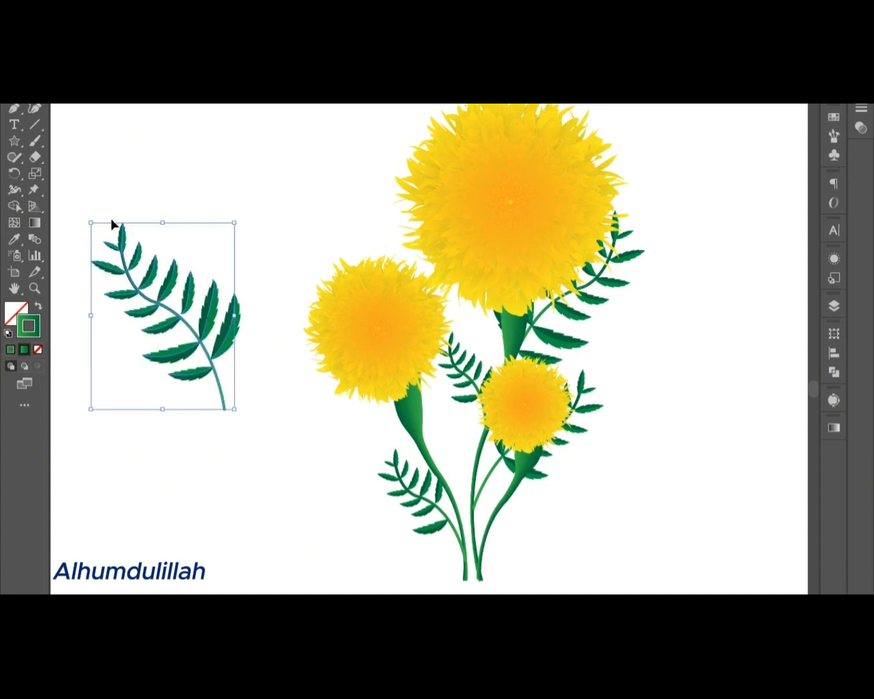
{"action": "left_click_drag", "start_coordinate": [83, 215], "coordinate": [126, 206]}
{"action": "left_click", "coordinate": [222, 365]}
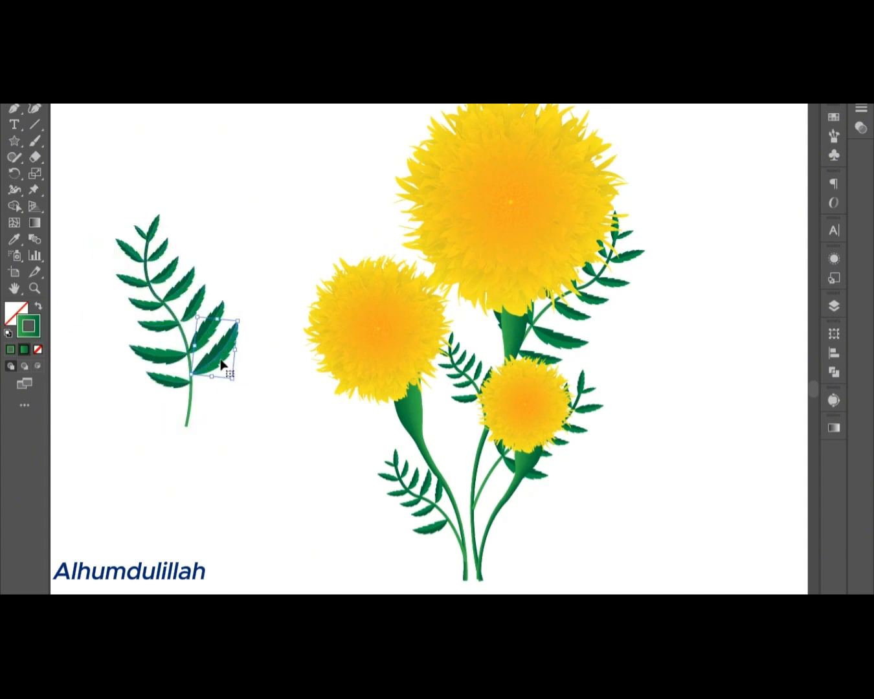
{"action": "left_click_drag", "start_coordinate": [222, 364], "coordinate": [175, 387]}
{"action": "left_click", "coordinate": [204, 334]}
{"action": "key", "text": "Delete"}
{"action": "left_click", "coordinate": [164, 356]}
{"action": "key", "text": "Delete"}
{"action": "left_click", "coordinate": [189, 307]}
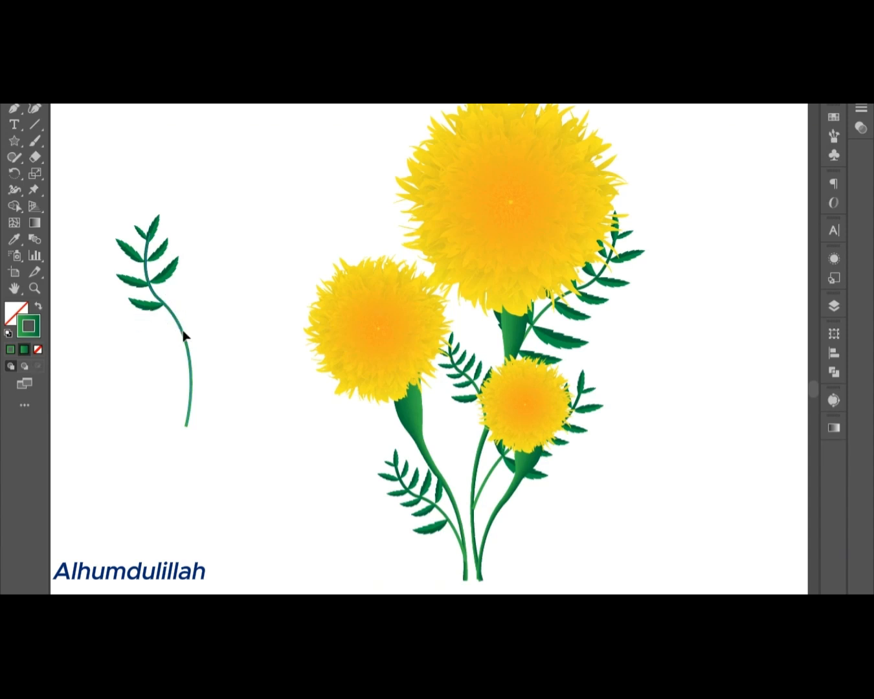
Step: Group the trimmed sprig and place it between the left and center stems, with its end at the shared stem base
{"action": "left_click_drag", "start_coordinate": [379, 377], "coordinate": [277, 368]}
{"action": "key", "text": "ctrl+z"}
{"action": "left_click_drag", "start_coordinate": [108, 182], "coordinate": [463, 455]}
{"action": "right_click", "coordinate": [176, 281]}
{"action": "left_click", "coordinate": [208, 367]}
{"action": "left_click", "coordinate": [466, 460]}
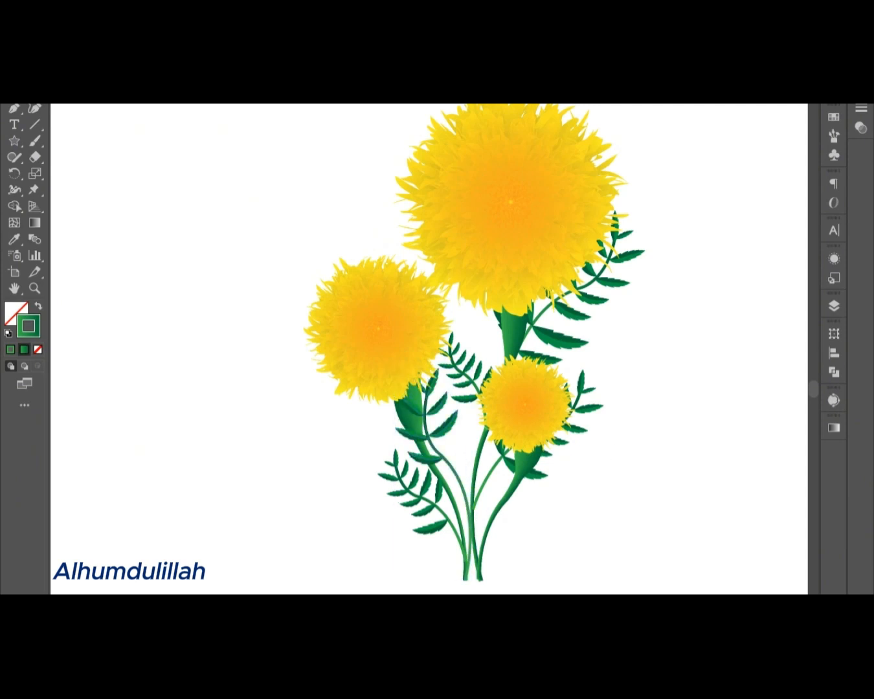
Step: Zoom in to 66.67% around the large flower and activate the Pen tool
{"action": "scroll", "coordinate": [659, 590], "scroll_direction": "up", "scroll_amount": 5}
{"action": "left_click", "coordinate": [31, 444]}
{"action": "scroll", "coordinate": [681, 552], "scroll_direction": "down", "scroll_amount": 1}
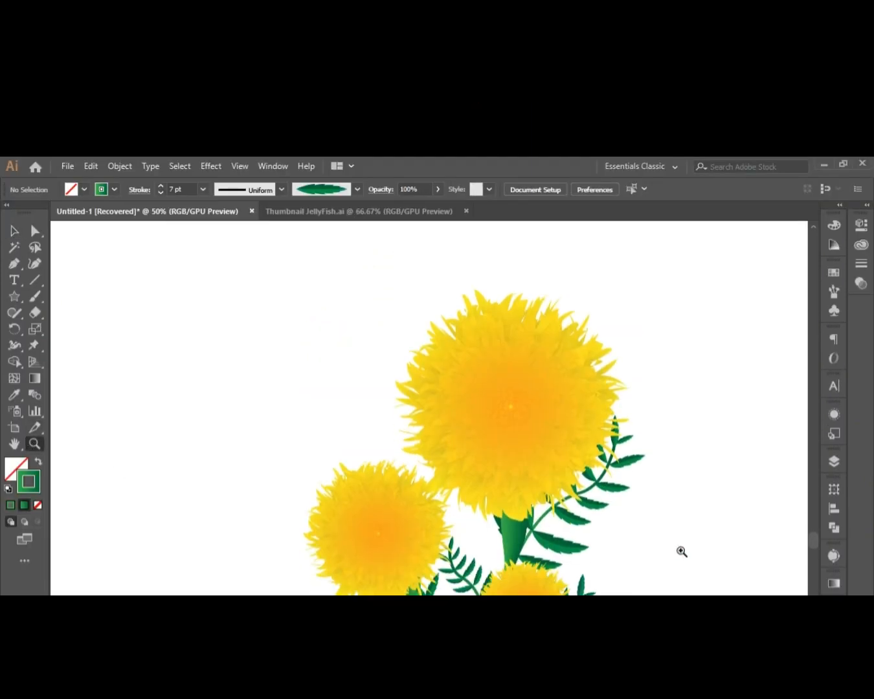
{"action": "left_click", "coordinate": [681, 551]}
{"action": "scroll", "coordinate": [647, 370], "scroll_direction": "left", "scroll_amount": 10}
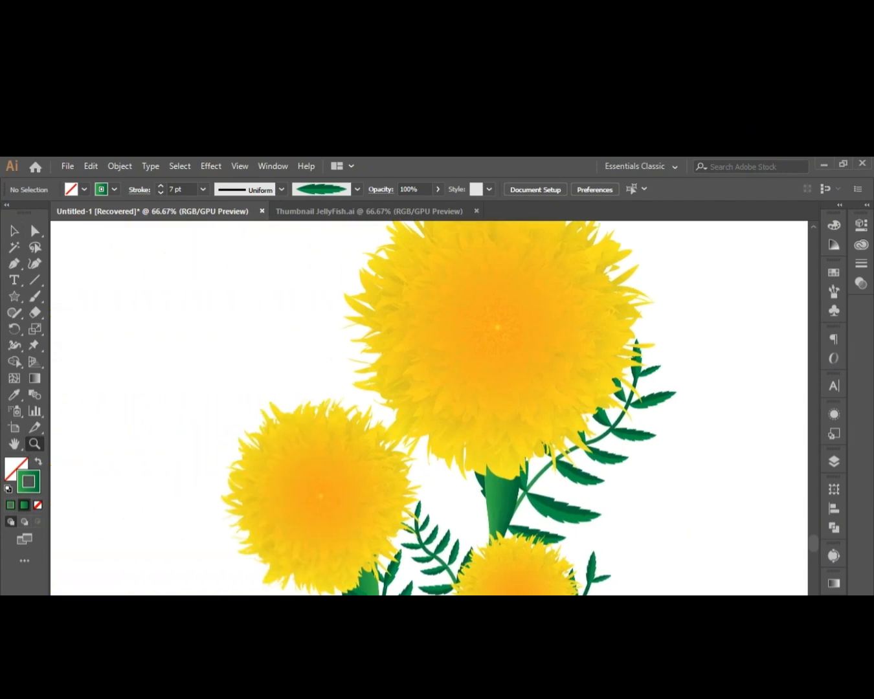
{"action": "key", "text": "p"}
{"action": "scroll", "coordinate": [695, 494], "scroll_direction": "down", "scroll_amount": 2}
{"action": "scroll", "coordinate": [695, 494], "scroll_direction": "up", "scroll_amount": 2}
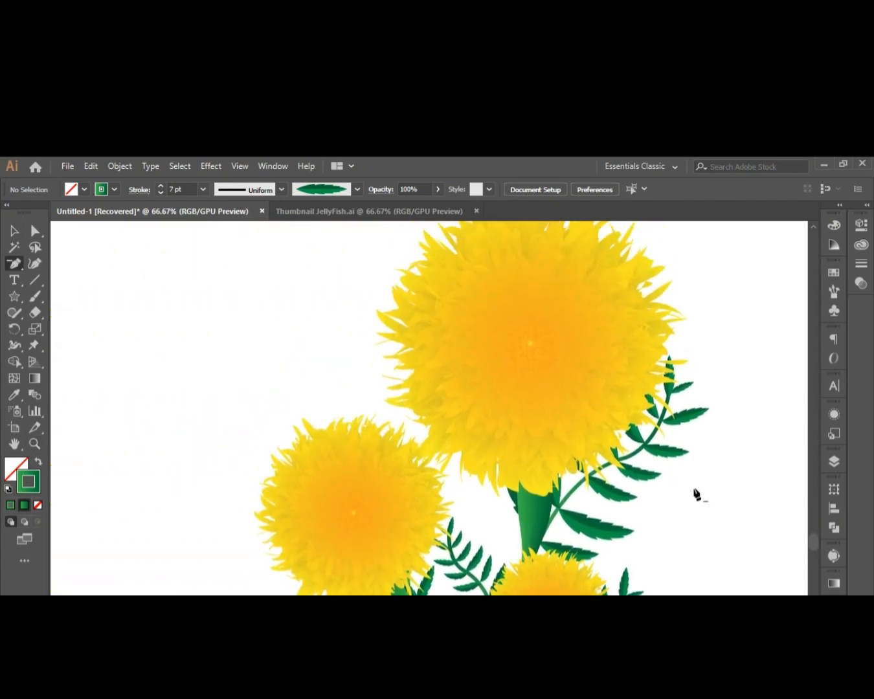